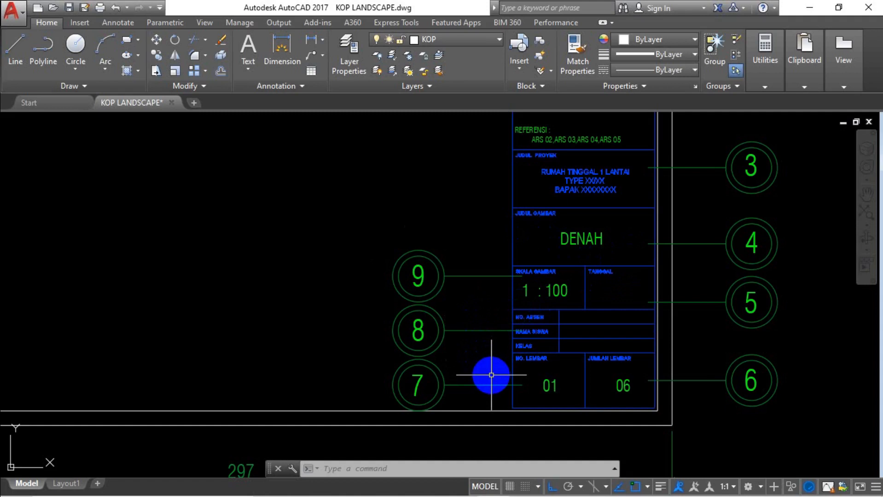
scroll(474, 362, "down", 6)
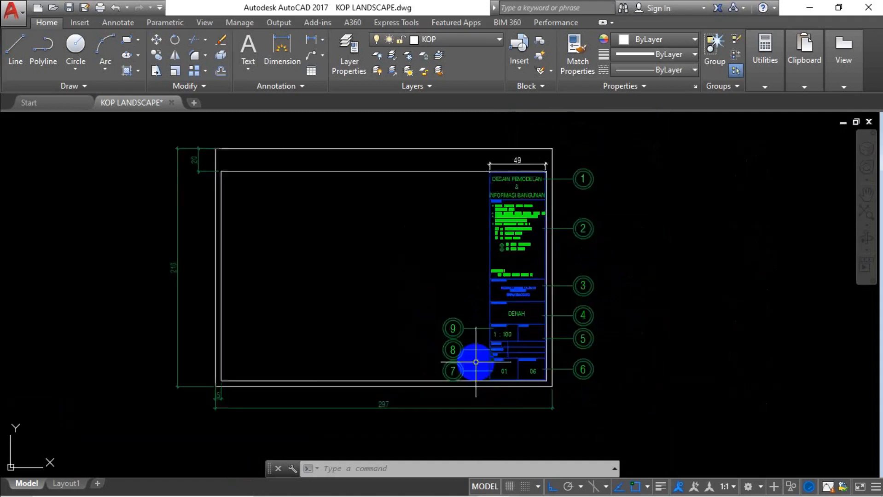
scroll(478, 364, "up", 2)
middle_click_drag(478, 363, 507, 379)
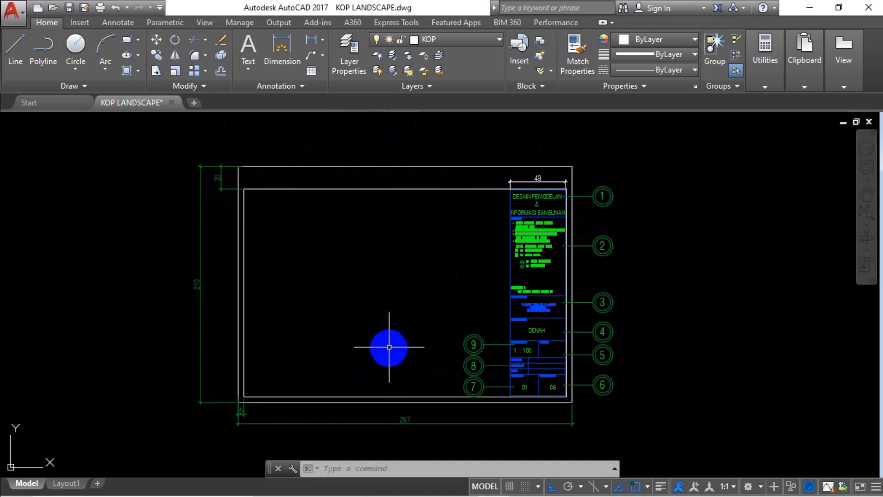
mouse_move(366, 304)
middle_mouse_down()
mouse_move(404, 316)
mouse_move(379, 312)
middle_mouse_up()
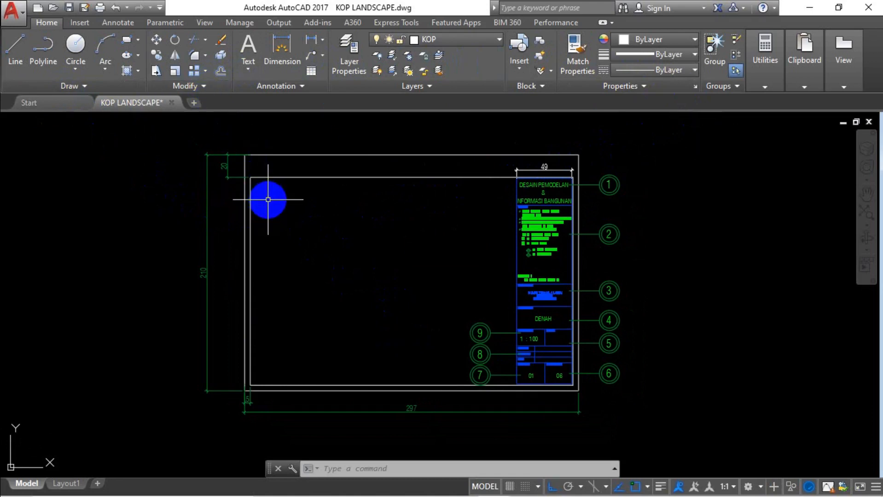
Open the drawing units settings, check the unit used for inserted content, and accept them
left_click(12, 20)
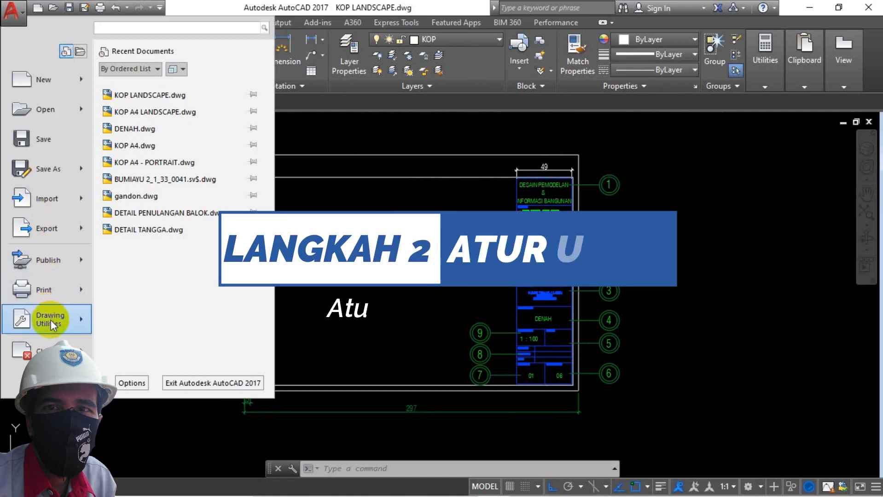
mouse_move(50, 320)
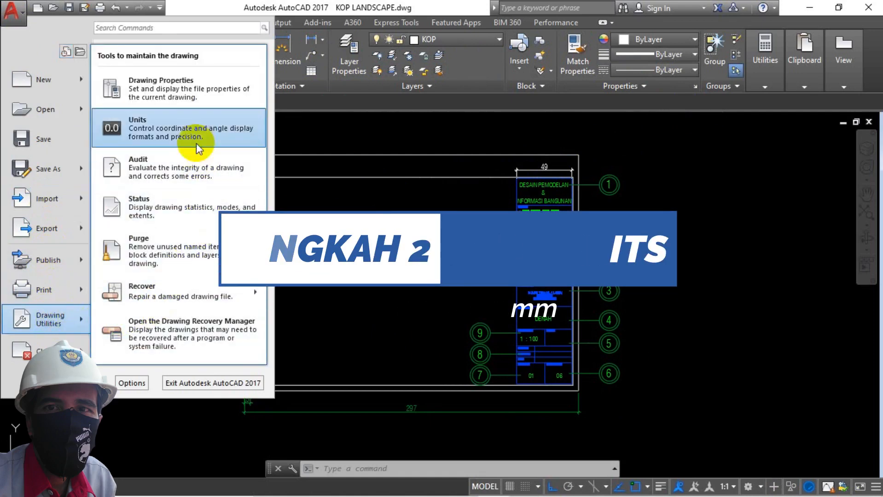
left_click(195, 132)
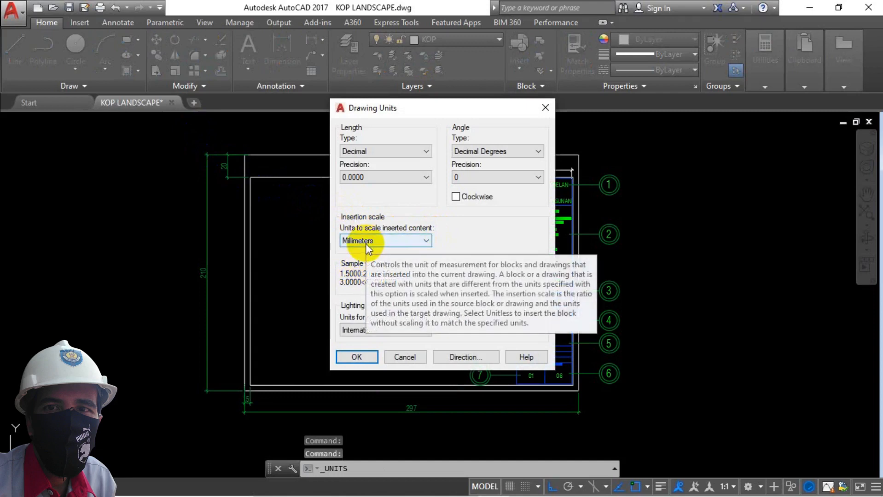
left_click(363, 357)
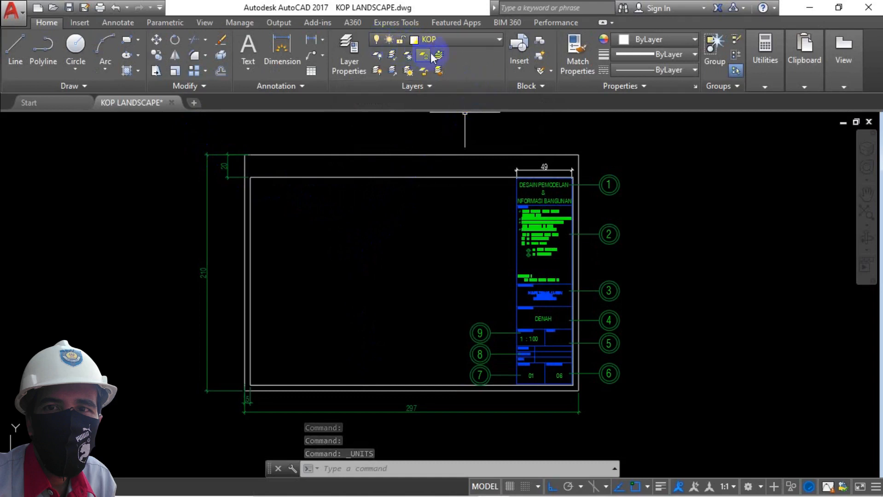
Review the drawing's layers and their properties, including NO. PRINT, TEKS KET and text Kop, and close the layer list
left_click(357, 57)
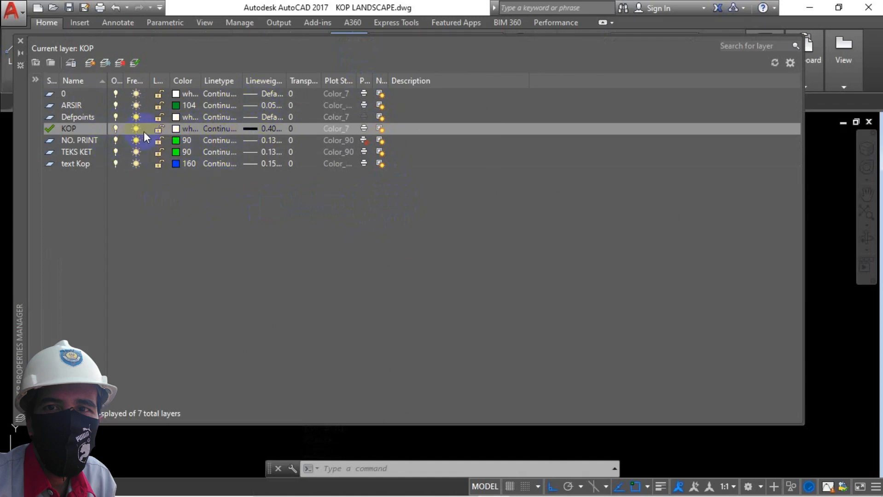
double_click(84, 140)
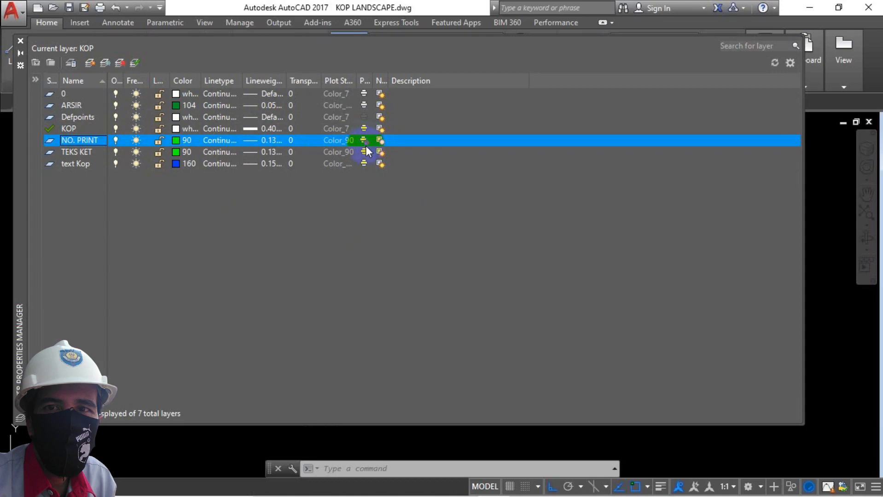
left_click(79, 155)
left_click(78, 167)
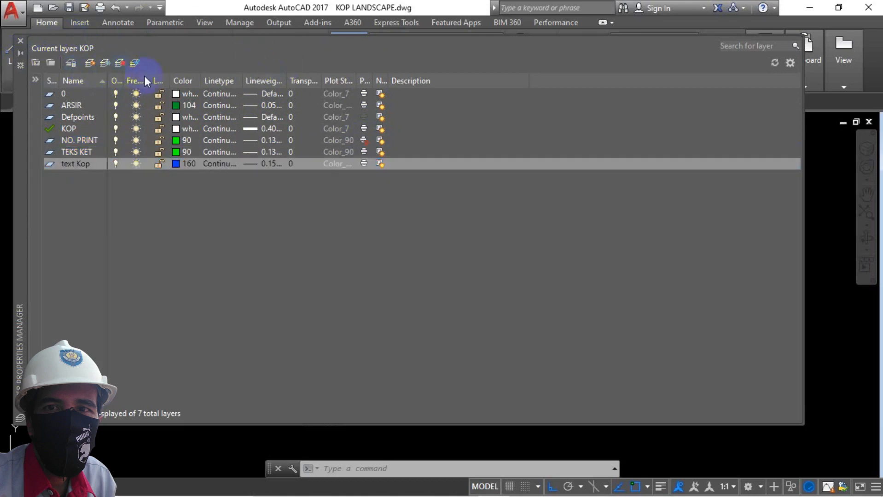
left_click(21, 41)
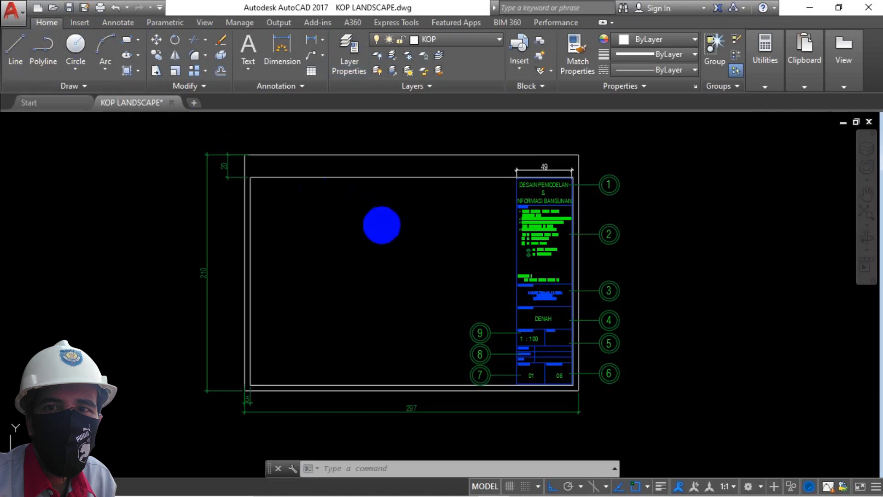
Examine the title block's heading and its CATATAN notes section, marked by callouts 1 and 2
middle_click_drag(399, 271, 285, 256)
scroll(373, 261, "up", 2)
scroll(373, 261, "down", 2)
scroll(420, 186, "up", 3)
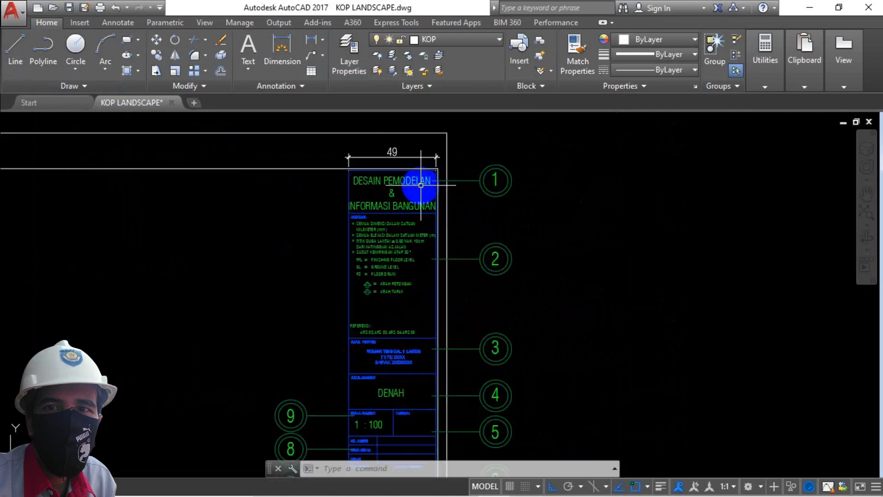
scroll(421, 186, "down", 3)
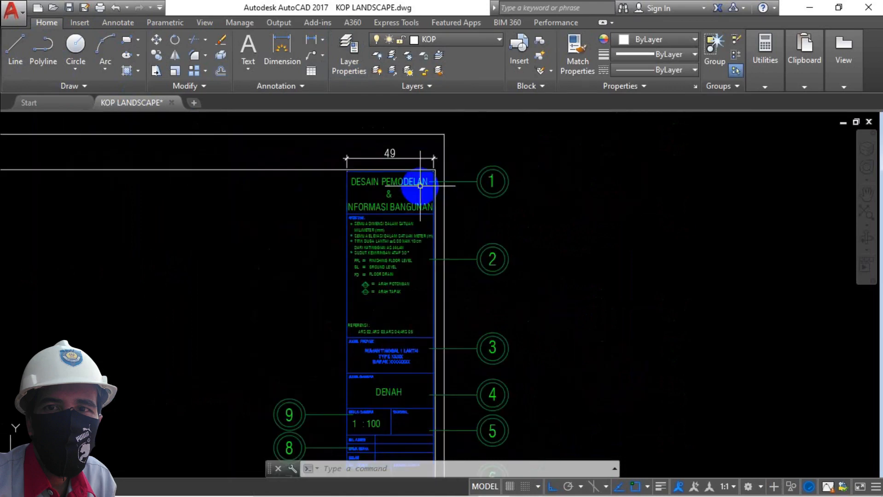
scroll(420, 185, "up", 2)
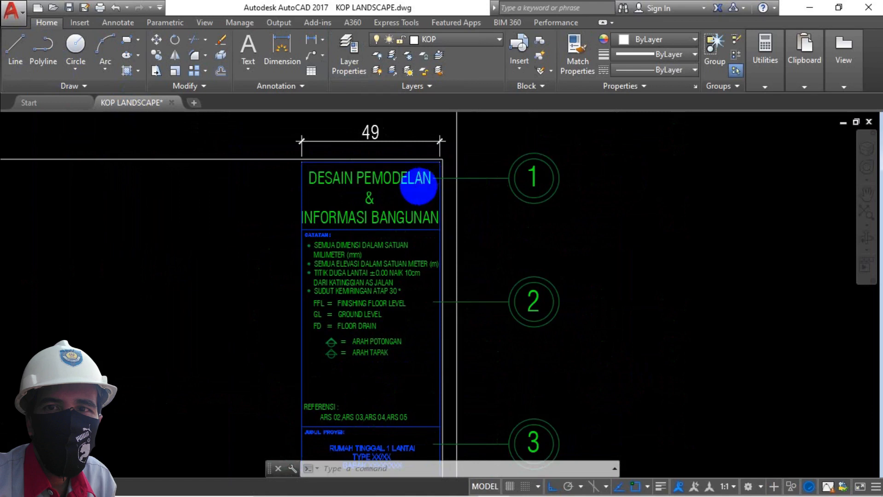
scroll(420, 186, "down", 2)
middle_click_drag(408, 225, 400, 212)
mouse_move(406, 284)
middle_mouse_down()
mouse_move(402, 258)
mouse_move(401, 278)
middle_mouse_up()
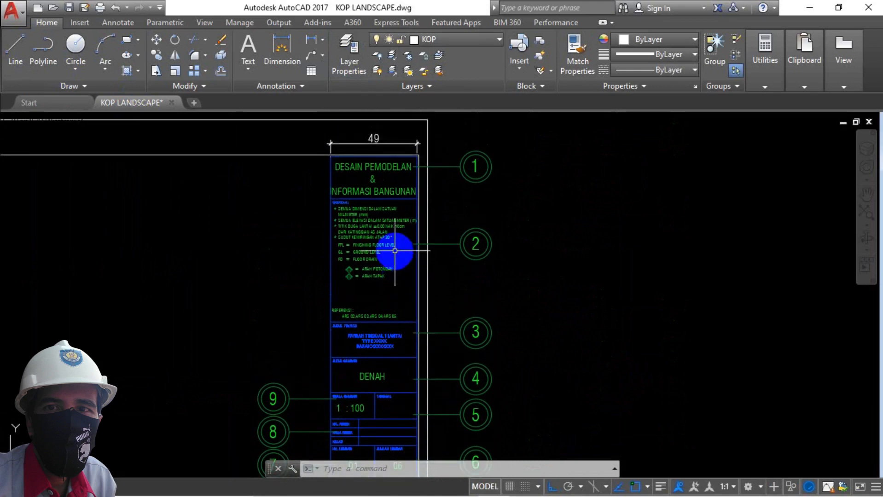
scroll(403, 189, "up", 2)
middle_click_drag(446, 242, 426, 295)
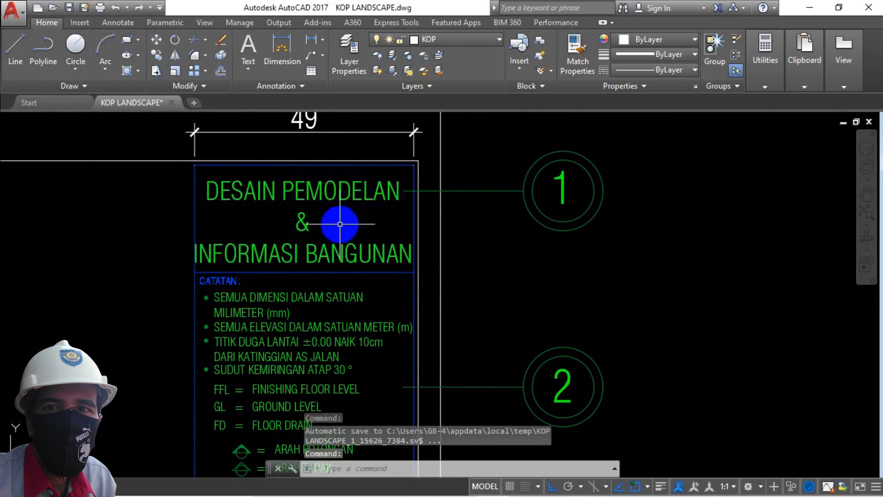
mouse_move(396, 282)
middle_mouse_down()
mouse_move(388, 252)
mouse_move(408, 173)
middle_mouse_up()
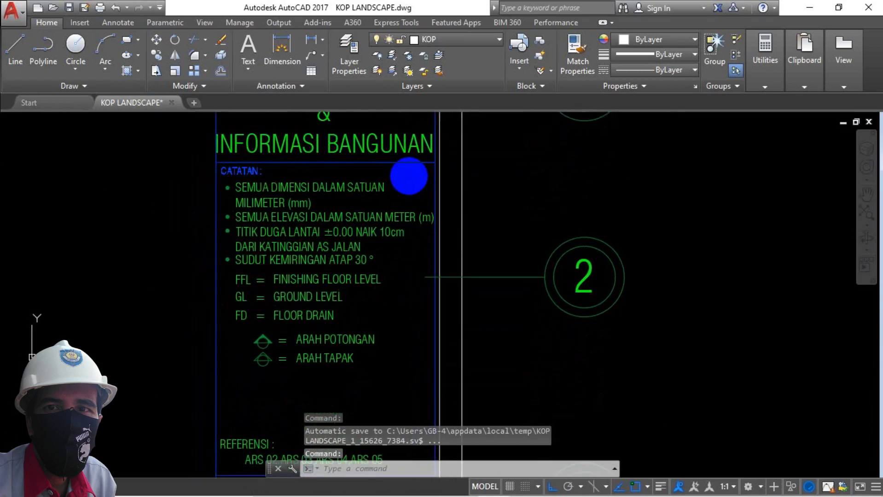
scroll(409, 181, "down", 4)
scroll(404, 224, "up", 2)
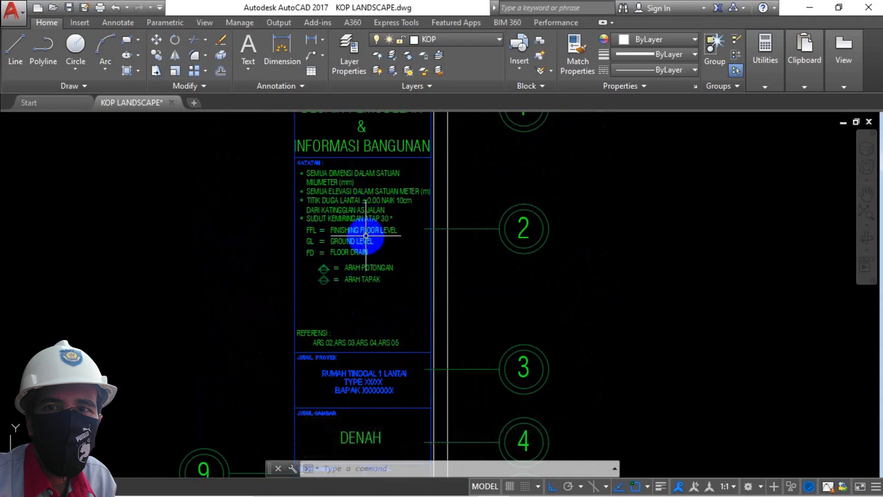
Examine the JUDUL PROYEK and JUDUL GAMBAR cells of the title block, marked by callouts 3 and 4
middle_click_drag(380, 289, 367, 221)
scroll(371, 295, "up", 2)
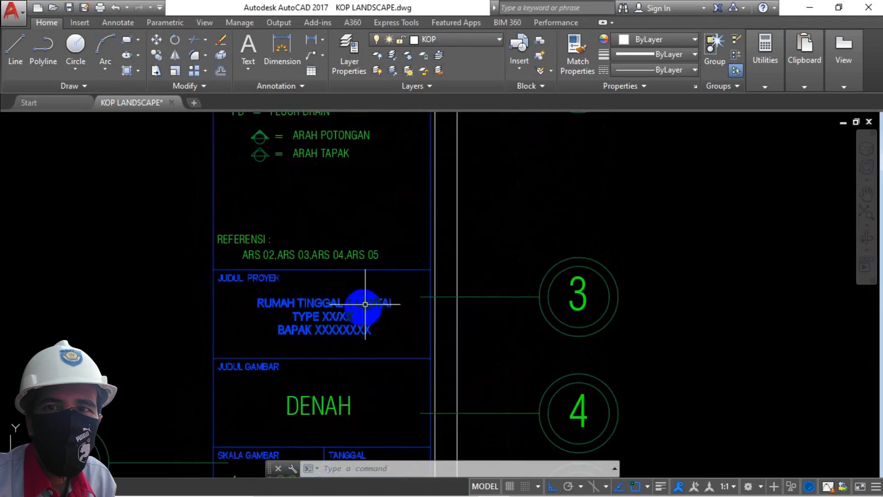
mouse_move(315, 303)
middle_mouse_down()
mouse_move(331, 286)
mouse_move(325, 282)
middle_mouse_up()
scroll(325, 282, "up", 2)
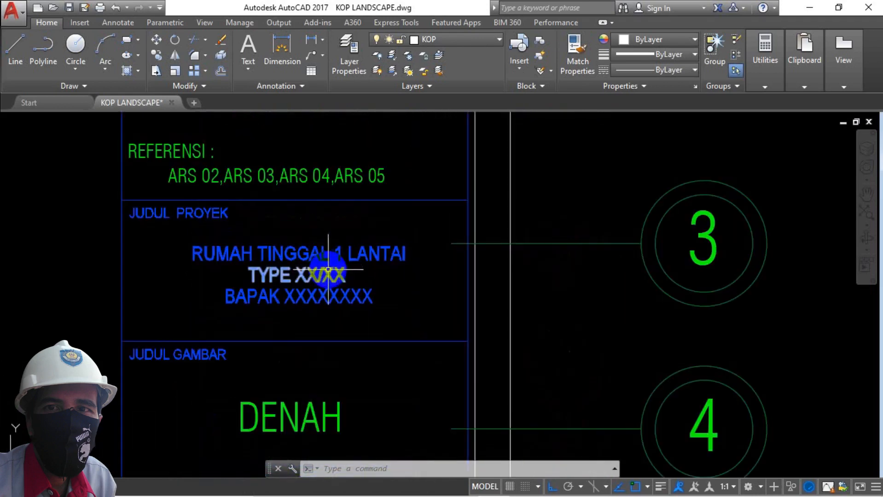
middle_click_drag(368, 277, 341, 216)
mouse_move(363, 288)
middle_mouse_down()
mouse_move(333, 268)
mouse_move(327, 247)
middle_mouse_up()
mouse_move(257, 310)
middle_mouse_down()
mouse_move(352, 250)
mouse_move(414, 259)
middle_mouse_up()
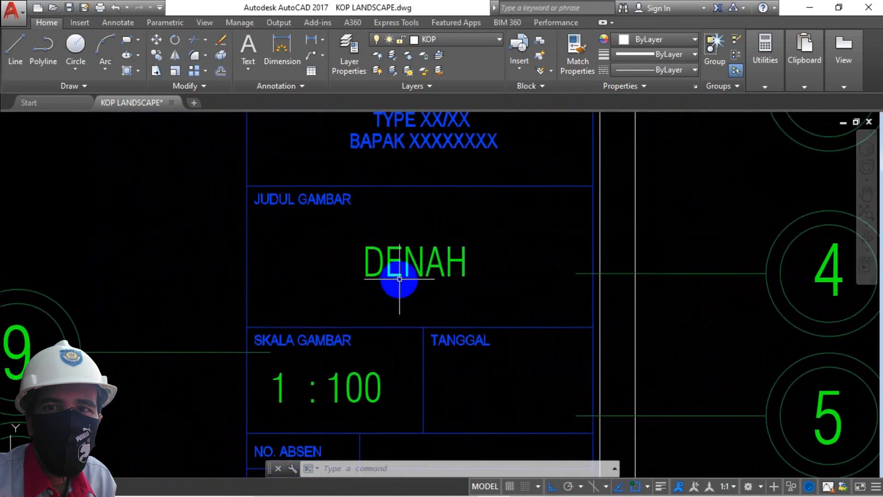
middle_click_drag(400, 256, 351, 183)
middle_click_drag(392, 292, 367, 245)
mouse_move(306, 251)
middle_mouse_down()
mouse_move(416, 256)
mouse_move(331, 226)
middle_mouse_up()
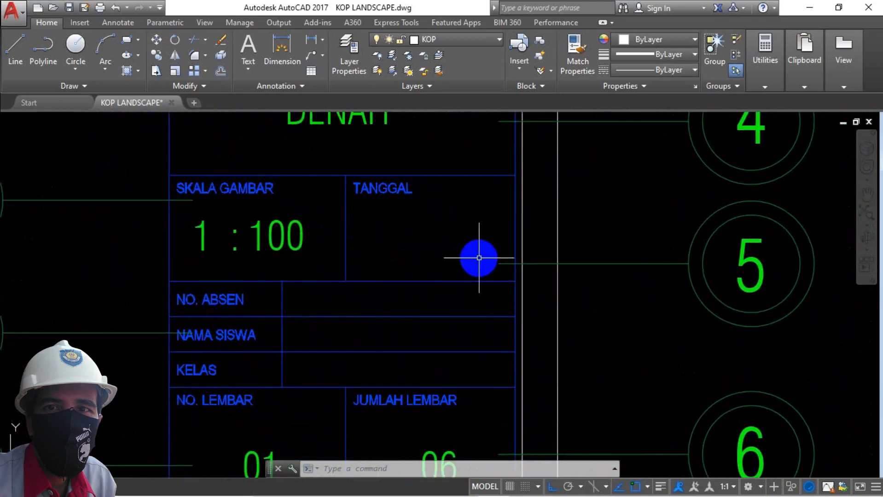
Examine the title block's date, sheet count, sheet number, student data and scale cells, marked by callouts 5 to 9
middle_click_drag(459, 253, 418, 262)
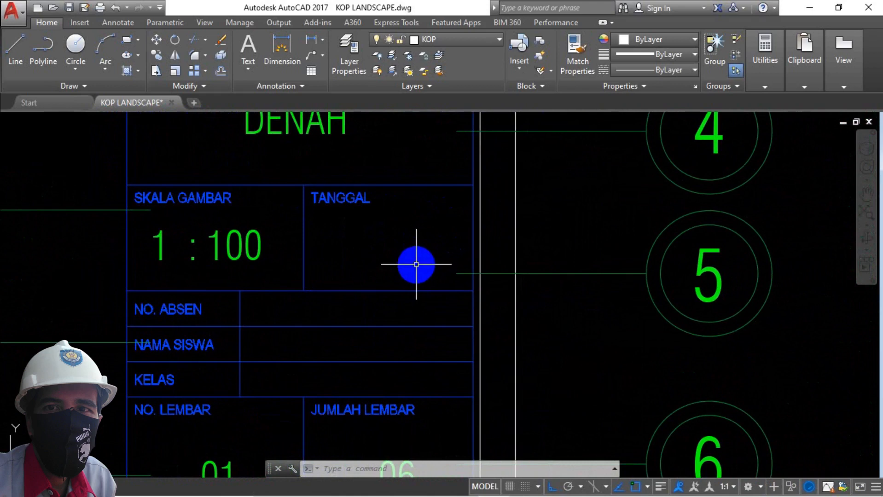
mouse_move(402, 251)
middle_mouse_down()
mouse_move(404, 221)
mouse_move(407, 229)
middle_mouse_up()
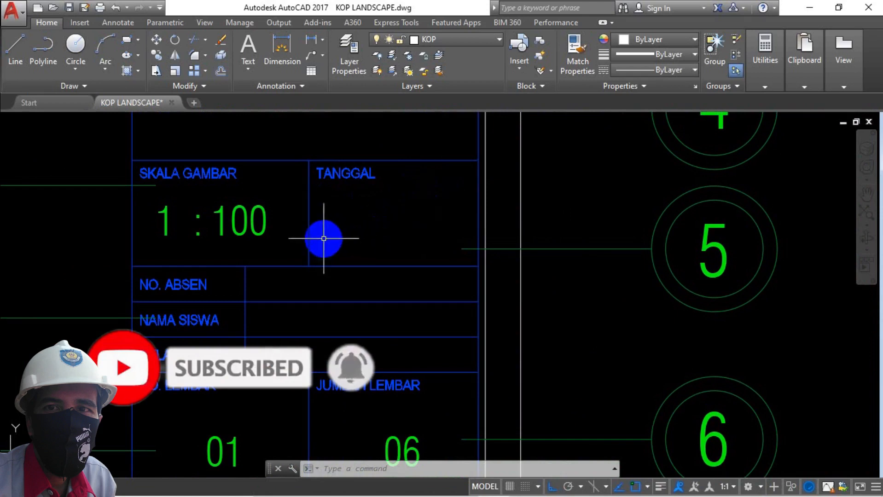
middle_click_drag(432, 244, 428, 187)
scroll(433, 217, "down", 4)
scroll(425, 271, "up", 4)
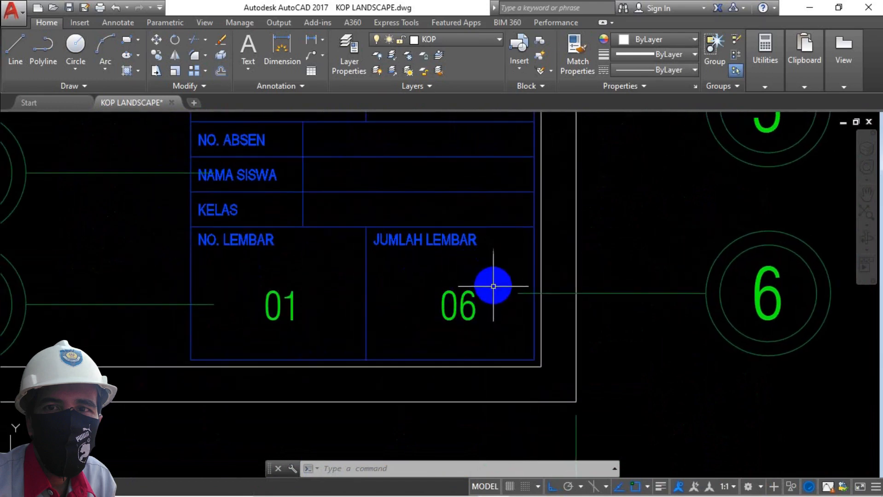
middle_click_drag(436, 298, 515, 308)
middle_click_drag(302, 290, 378, 298)
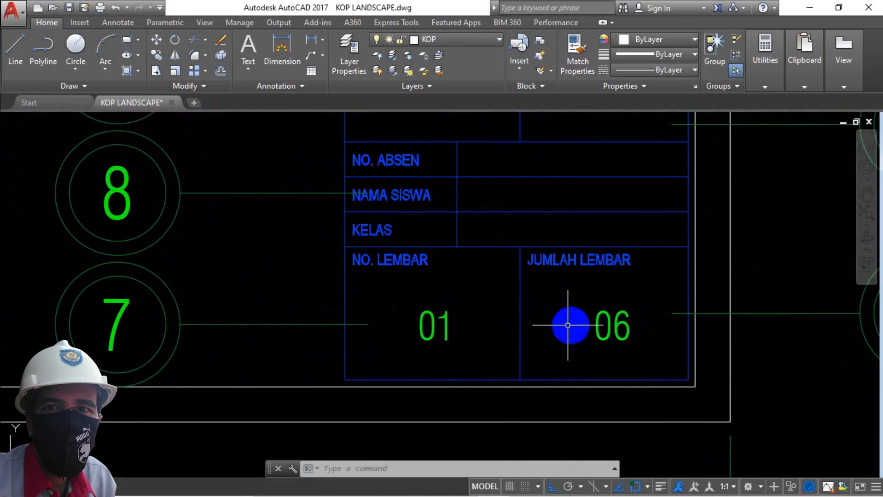
middle_click_drag(470, 258, 472, 352)
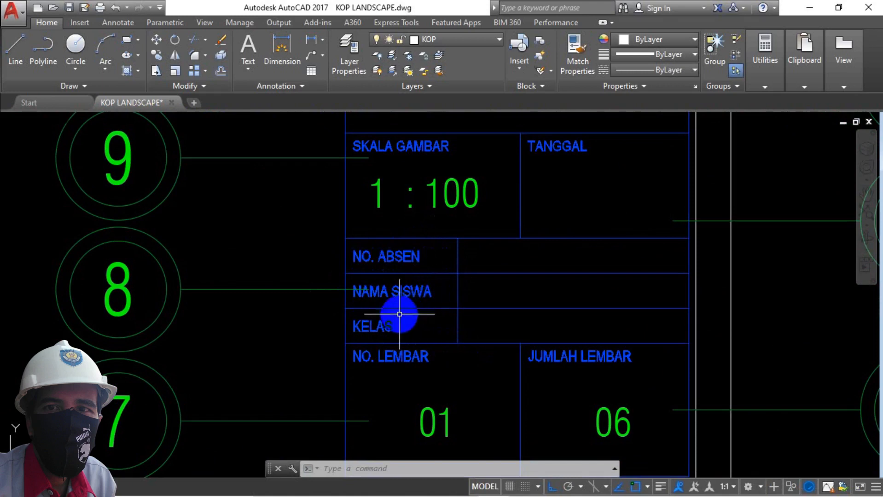
middle_click_drag(552, 266, 509, 339)
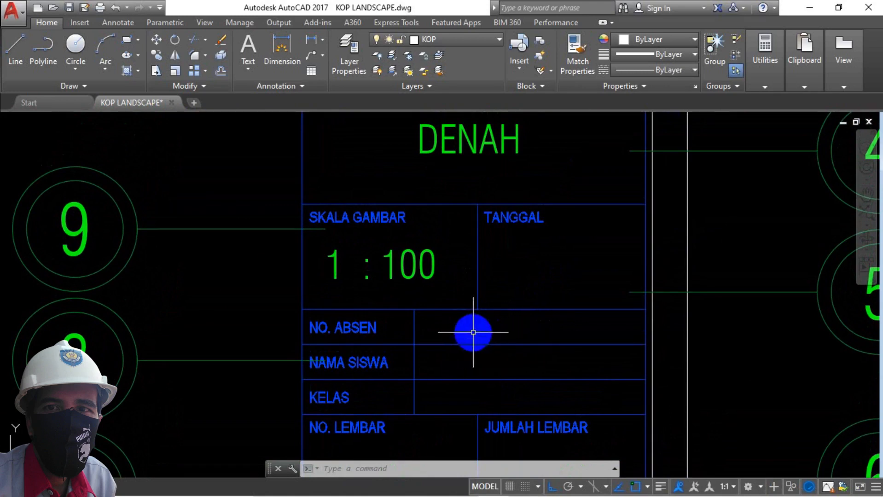
middle_click_drag(519, 322, 528, 384)
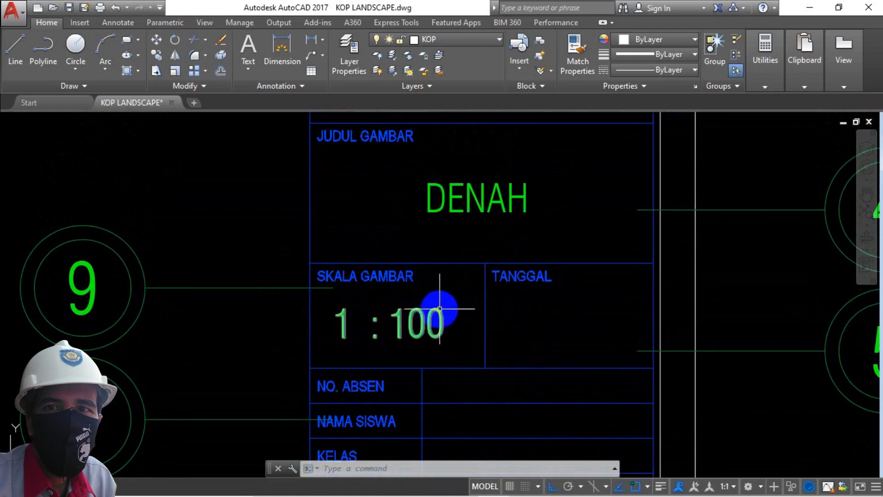
mouse_move(440, 309)
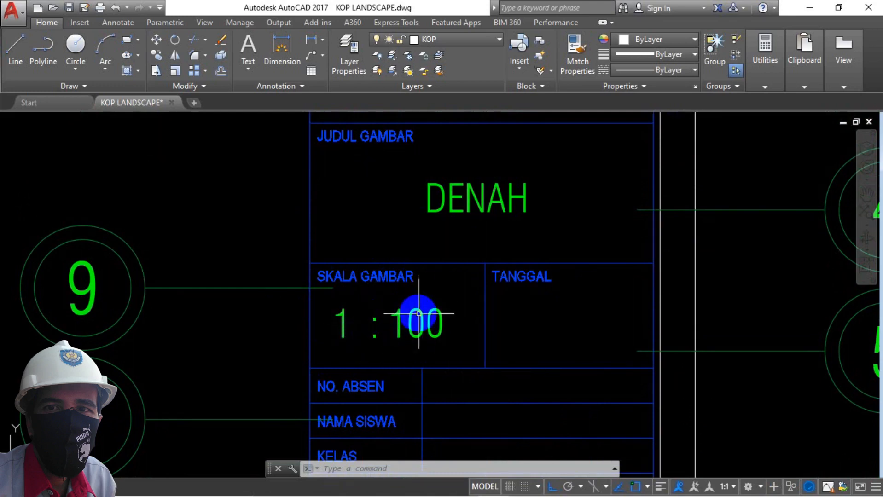
scroll(426, 321, "down", 2)
scroll(418, 309, "down", 1)
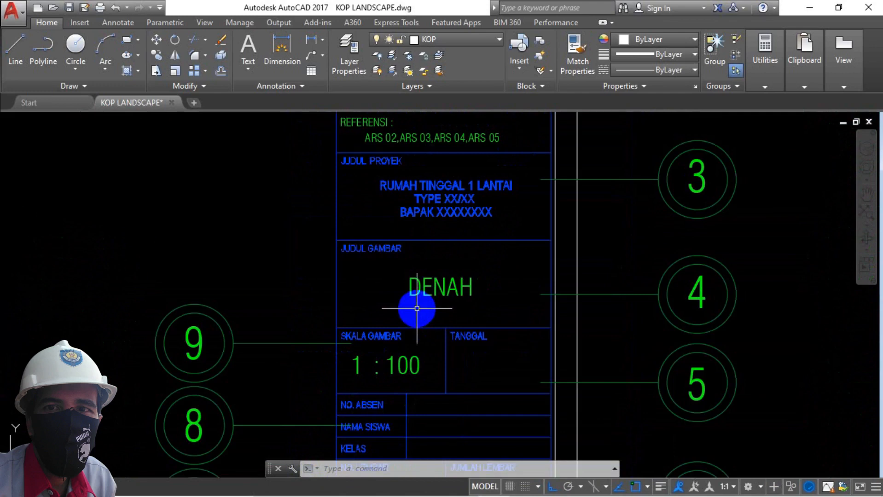
scroll(448, 302, "down", 4)
mouse_move(451, 298)
middle_mouse_down()
mouse_move(437, 325)
mouse_move(291, 328)
middle_mouse_up()
scroll(438, 325, "down", 4)
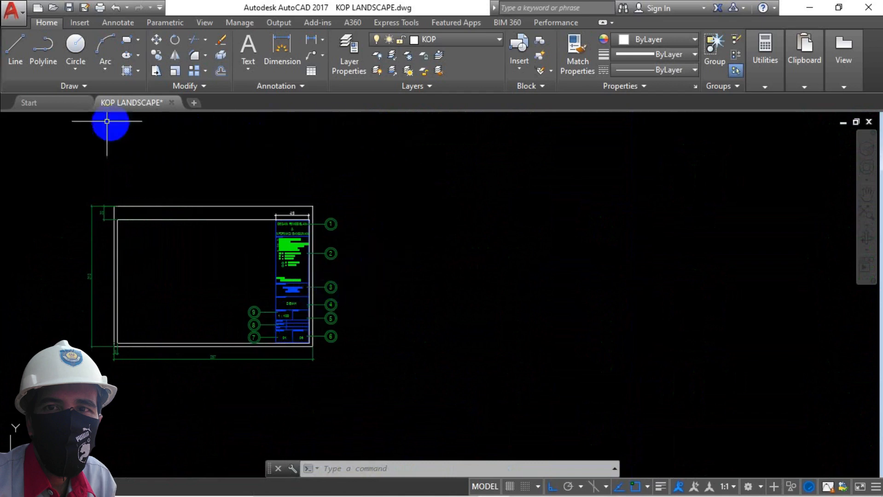
middle_click_drag(365, 328, 370, 321)
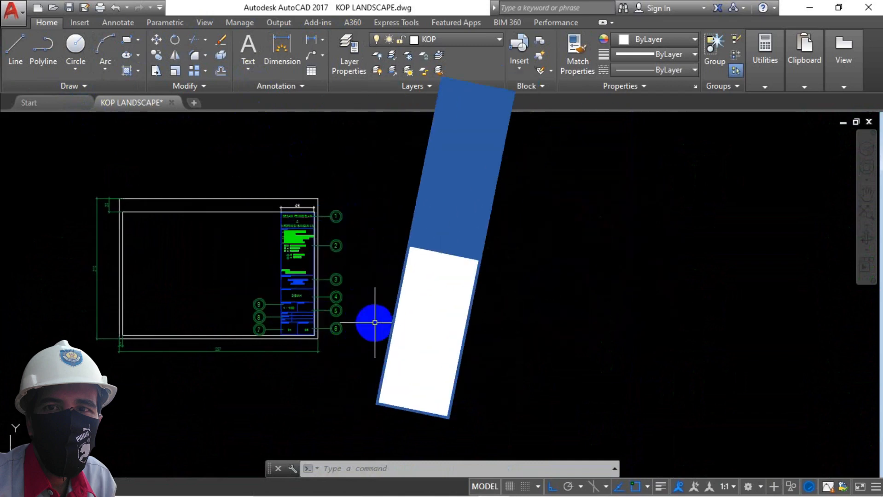
type("rec")
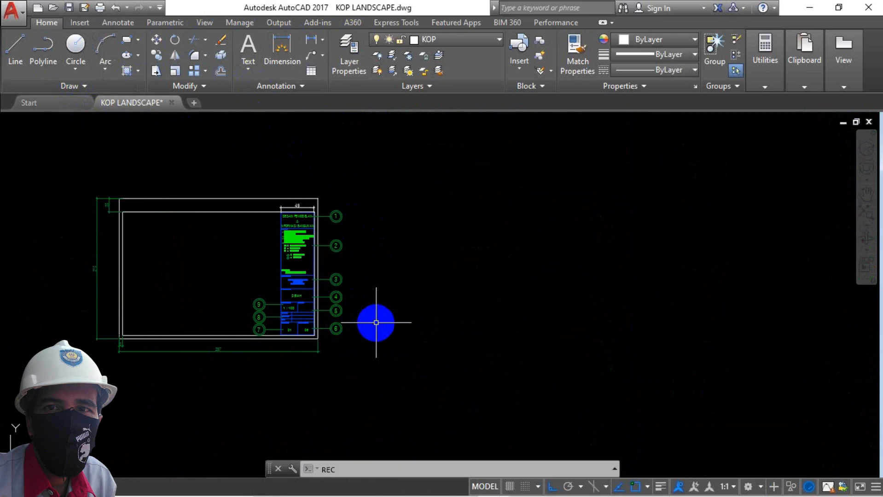
key("Return")
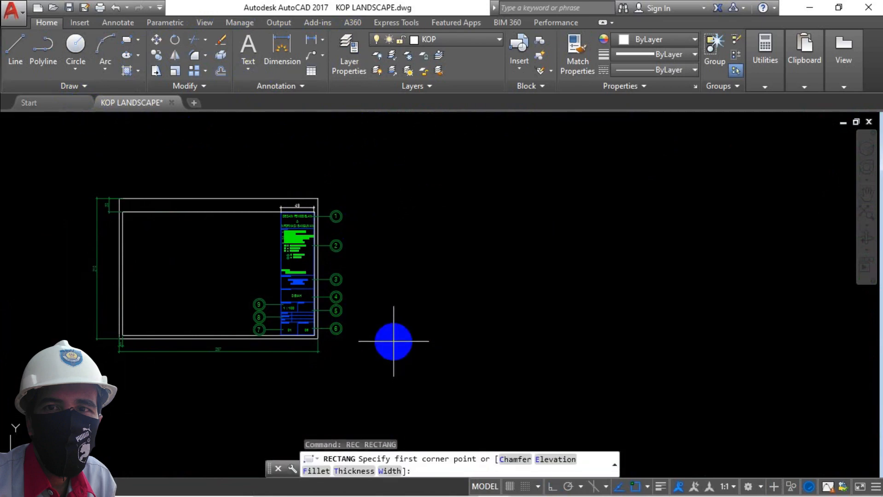
key("Escape")
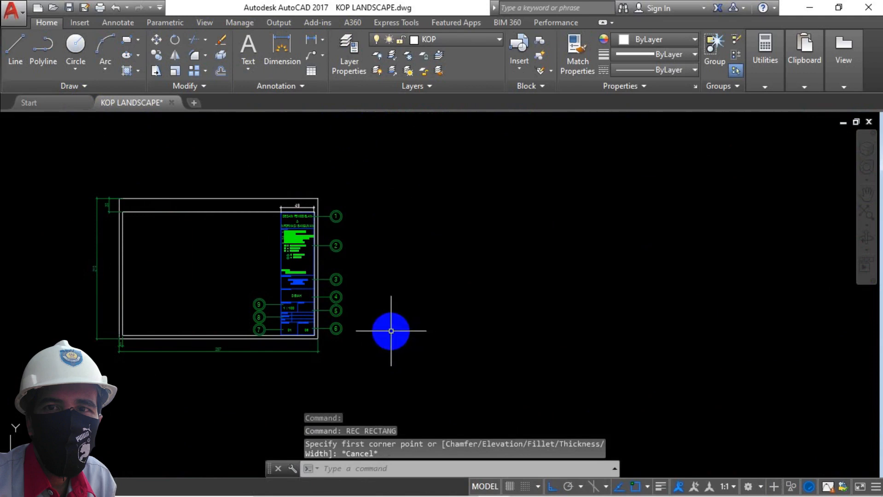
Draw a 297 by 210 mm sheet outline with the Rectangle command in the empty space beside the existing example
type("rec")
key("Return")
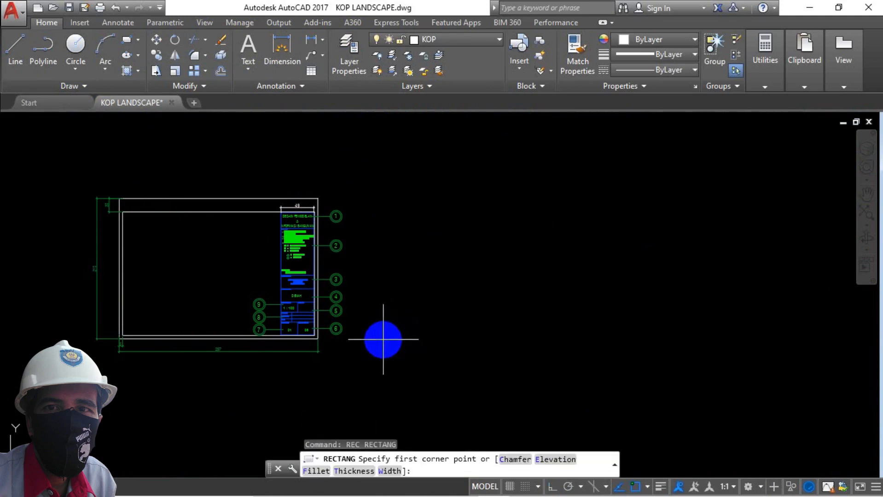
left_click(383, 339)
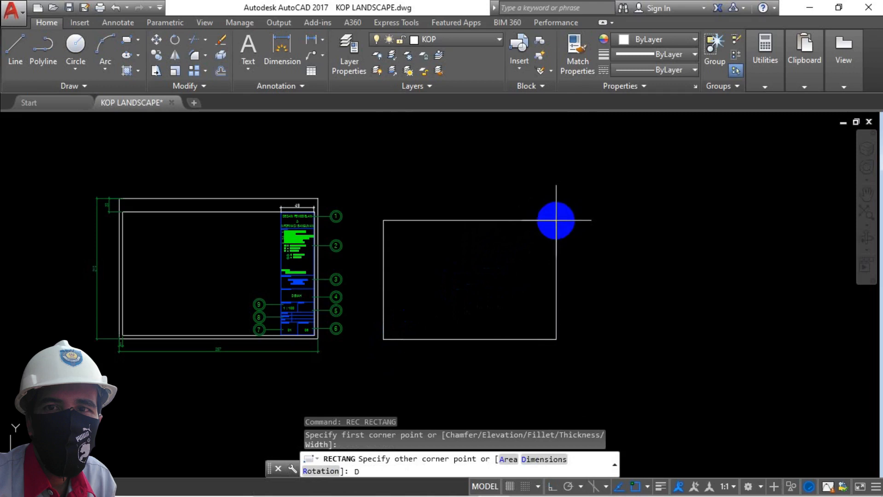
key("Return")
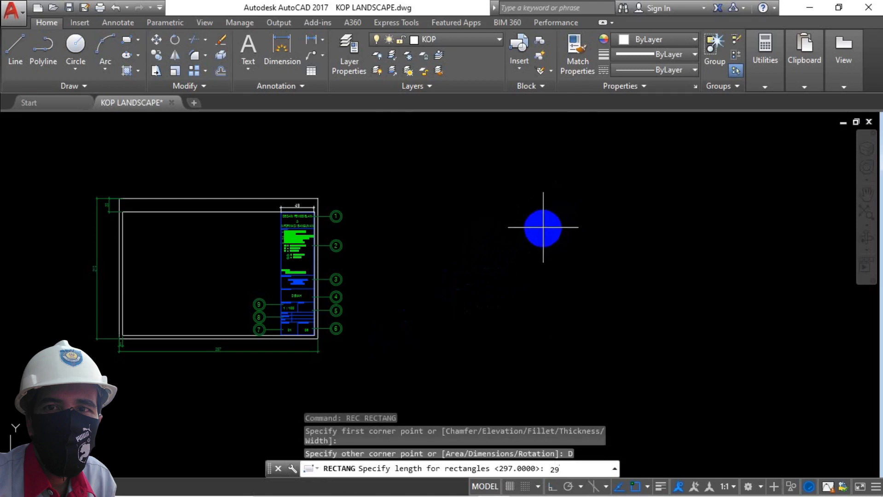
key("Return")
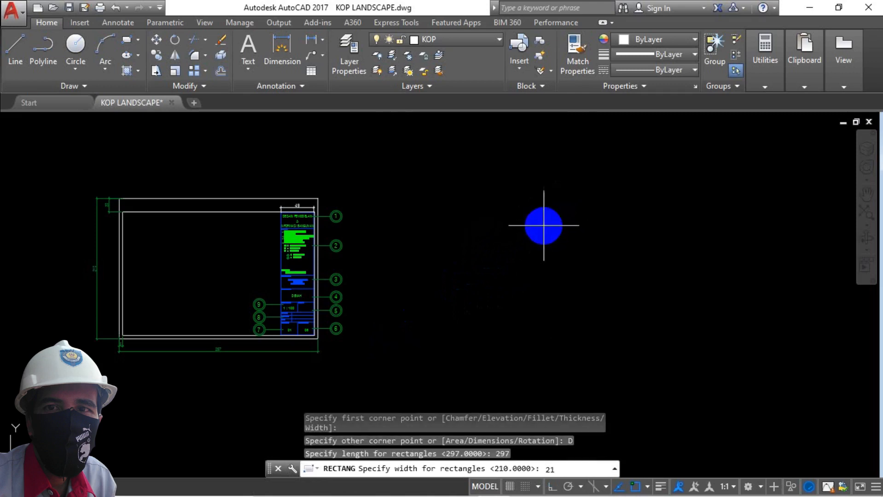
type("210")
key("Return")
left_click(548, 220)
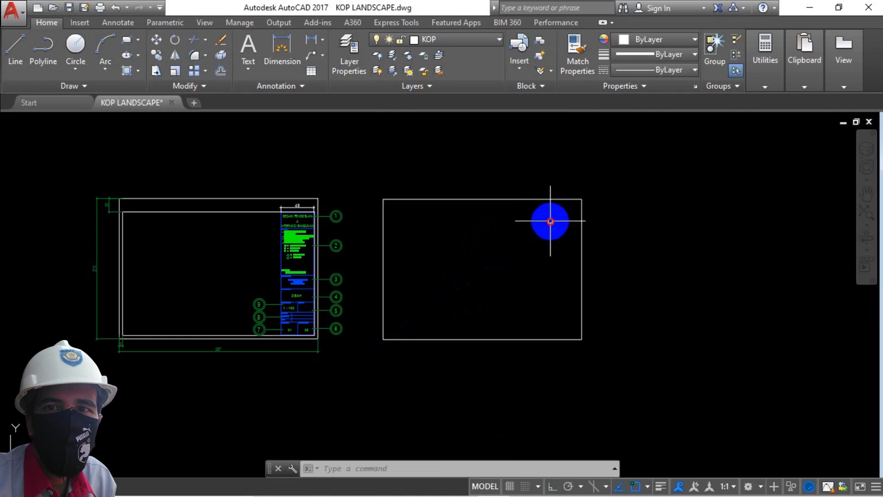
Offset the new sheet outline 5 mm inward to create the border line
middle_click_drag(594, 223, 583, 257)
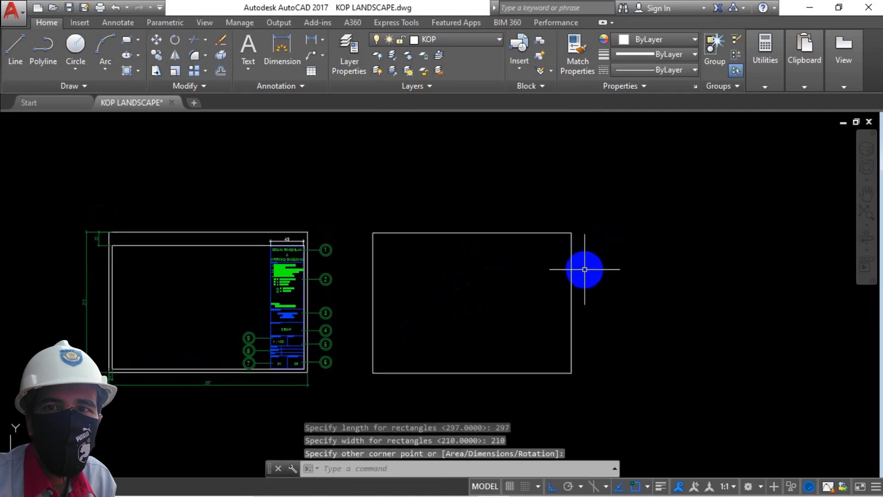
scroll(585, 270, "up", 2)
scroll(598, 256, "down", 2)
left_click(609, 233)
left_click(547, 261)
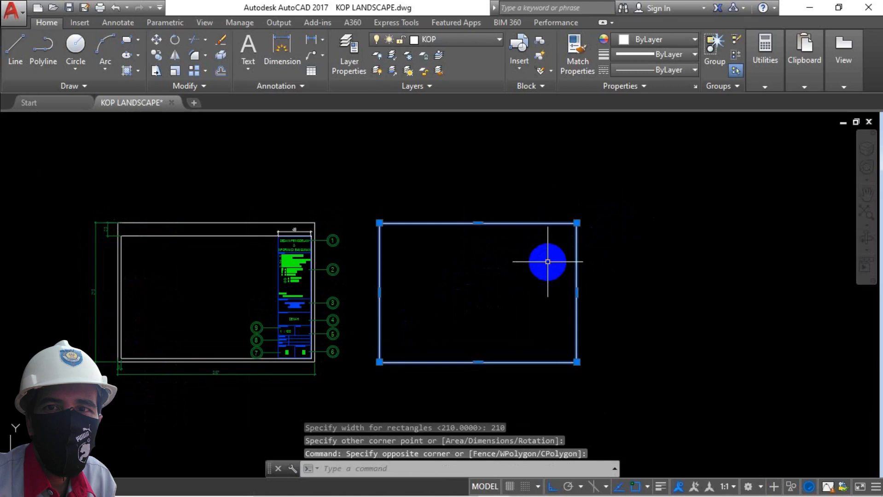
key("Escape")
type("o")
key("Return")
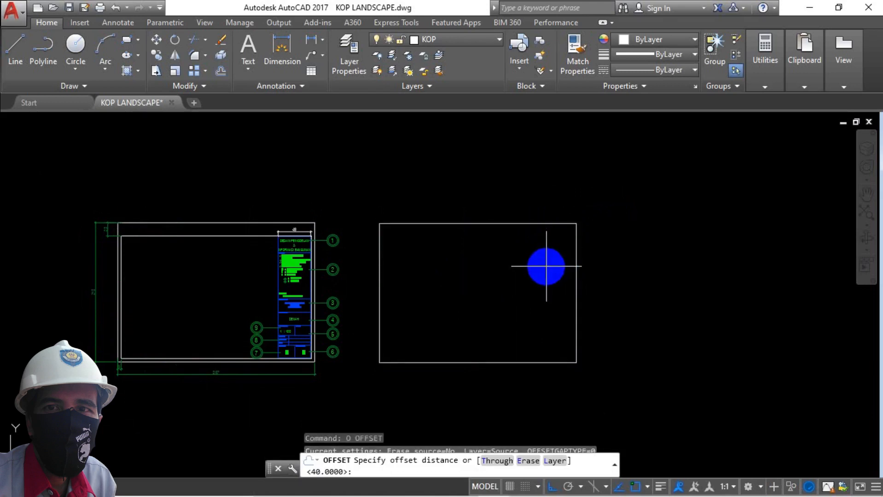
type("5")
key("Return")
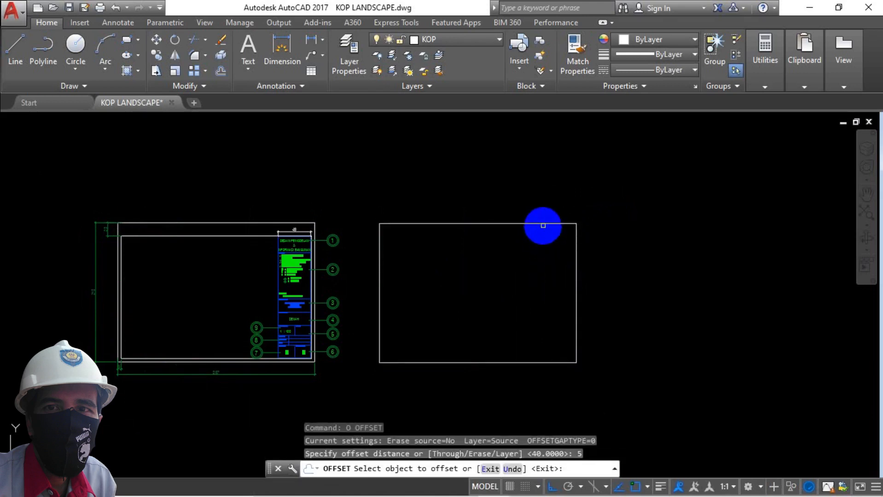
left_click(542, 224)
left_click(532, 273)
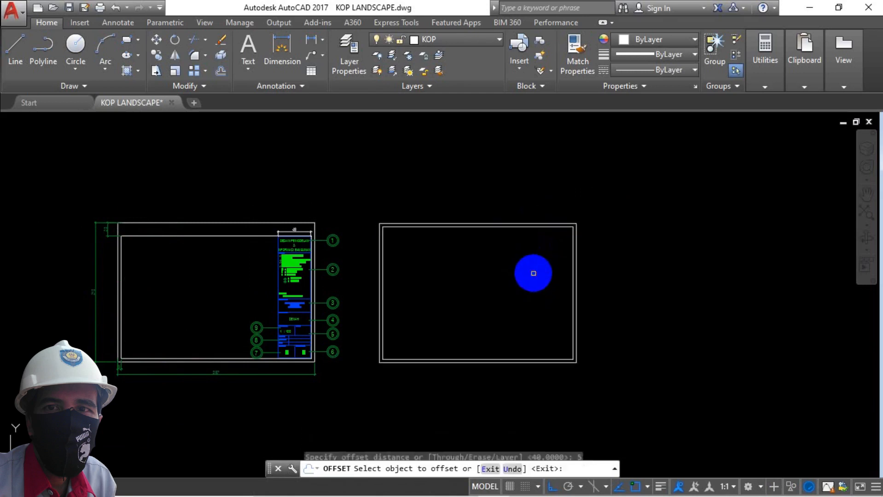
Examine the example sheet's border margins and title block for comparison with the new sheet, and end the Offset command
scroll(399, 250, "up", 2)
scroll(207, 256, "down", 4)
scroll(213, 270, "up", 6)
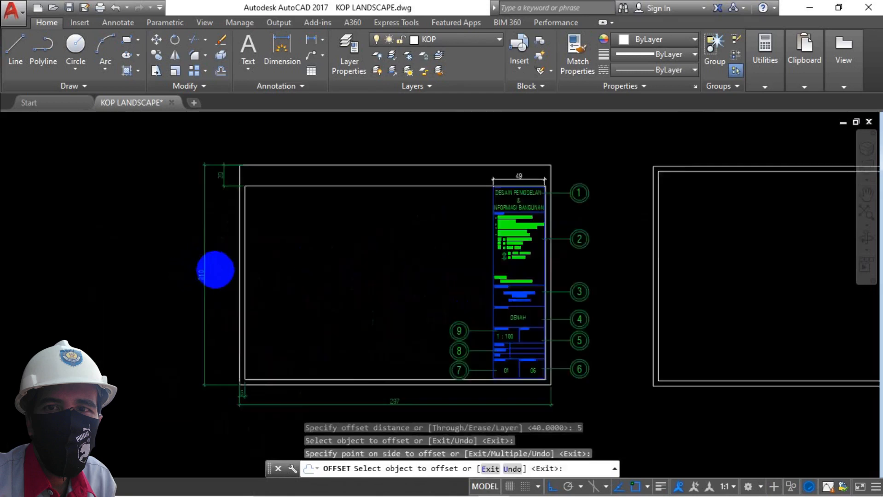
scroll(252, 263, "down", 2)
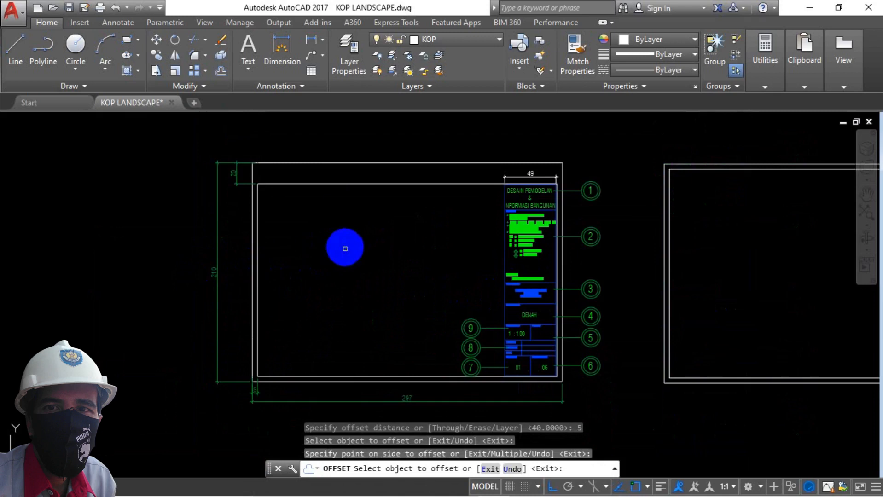
mouse_move(344, 197)
middle_mouse_down()
mouse_move(243, 238)
mouse_move(201, 241)
middle_mouse_up()
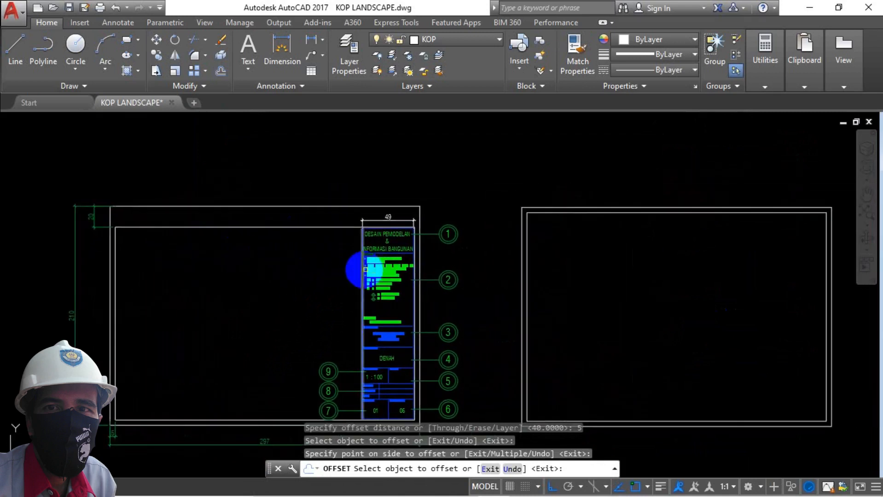
left_click(367, 270)
key("Escape")
middle_click_drag(536, 242, 389, 239)
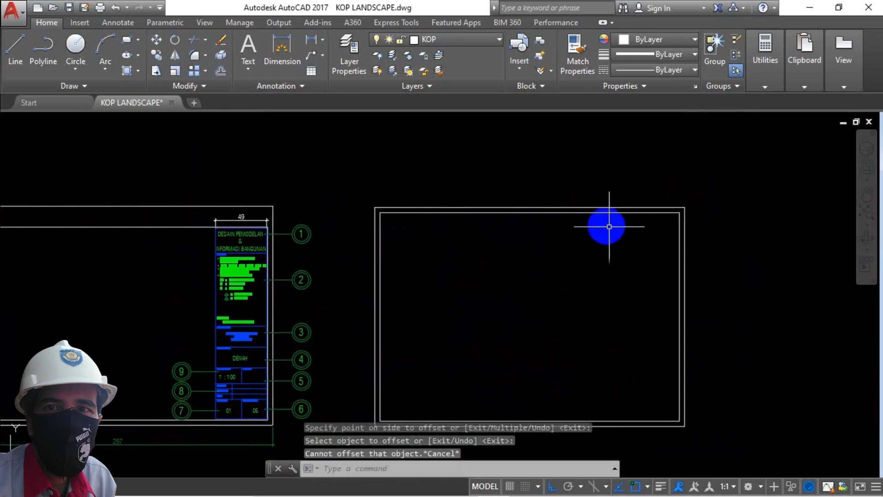
scroll(634, 226, "up", 2)
scroll(634, 223, "down", 2)
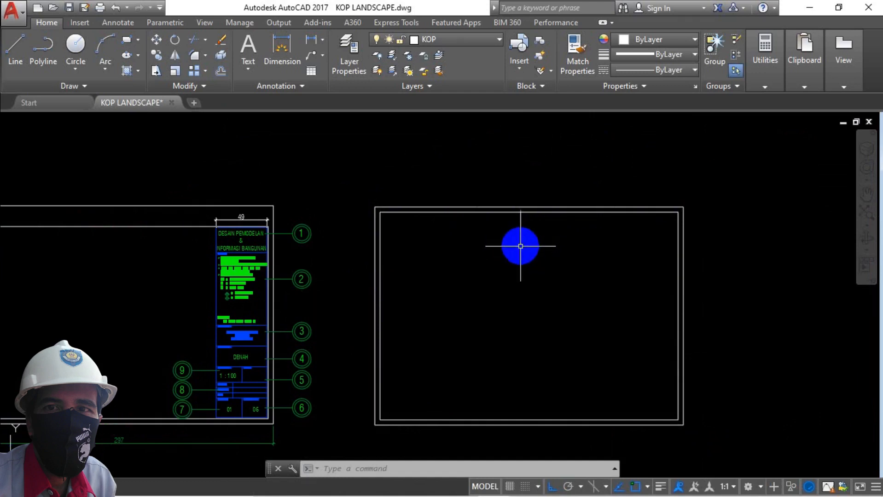
Stretch the top edge of the new sheet's inner border 15 mm downward
type("s")
key("Return")
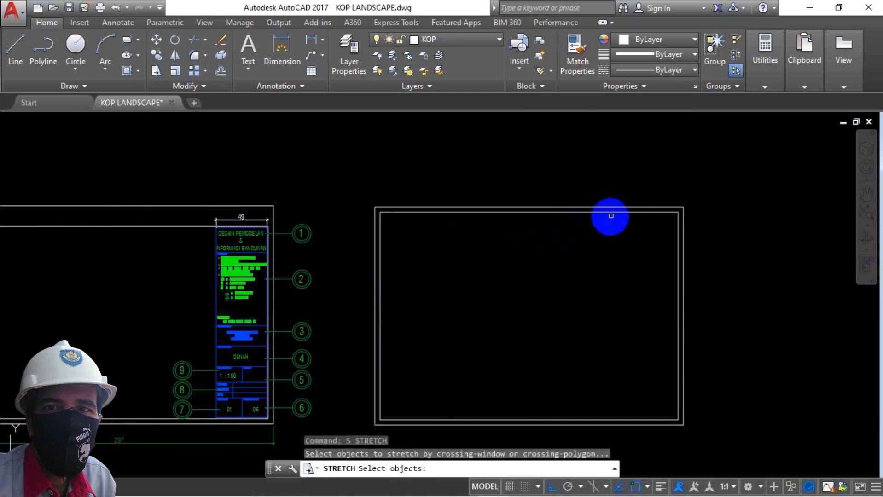
scroll(670, 209, "up", 4)
left_click(696, 205)
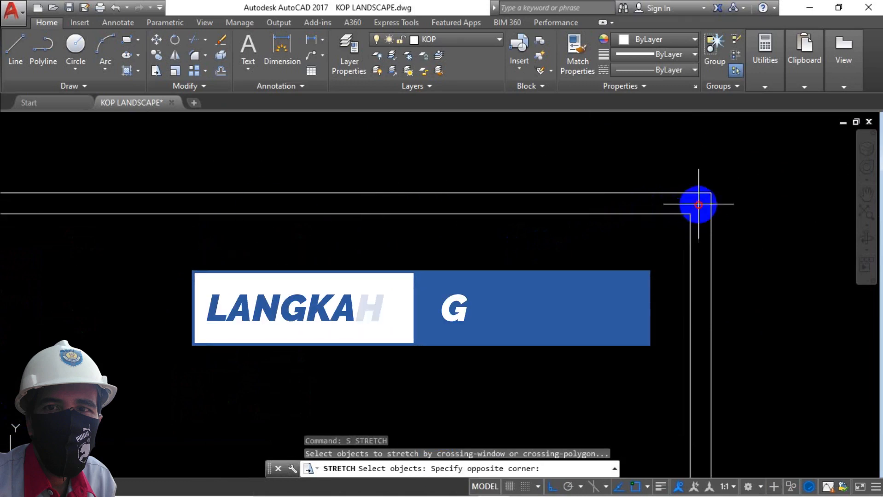
scroll(681, 205, "down", 3)
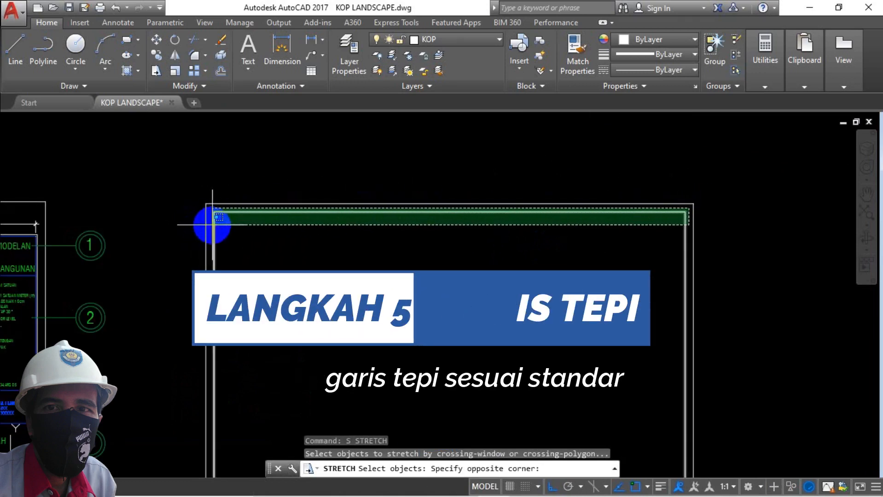
left_click(195, 221)
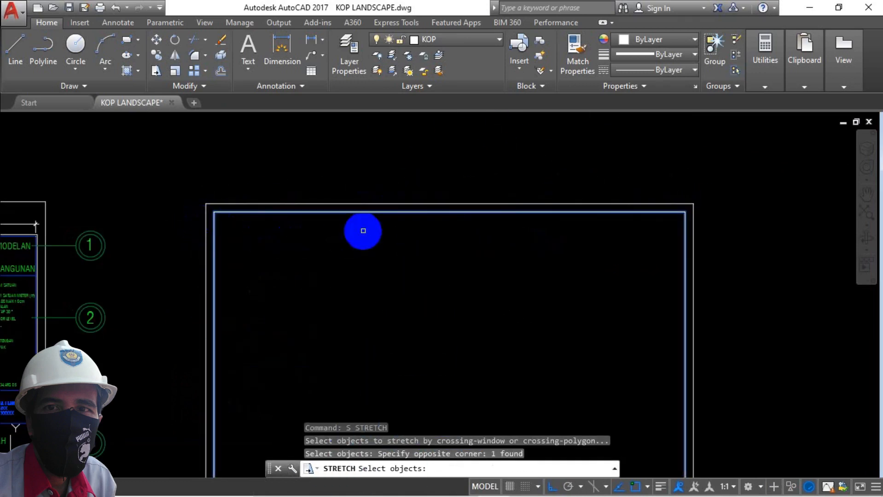
key("Return")
left_click(376, 228)
type("15")
key("Return")
scroll(374, 258, "down", 5)
middle_click_drag(381, 250, 510, 201)
scroll(445, 219, "up", 4)
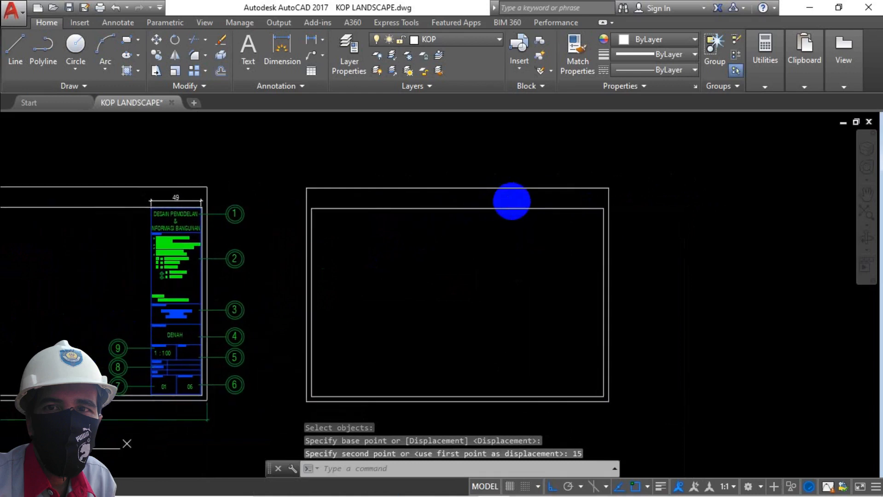
left_click(373, 202)
left_click(343, 230)
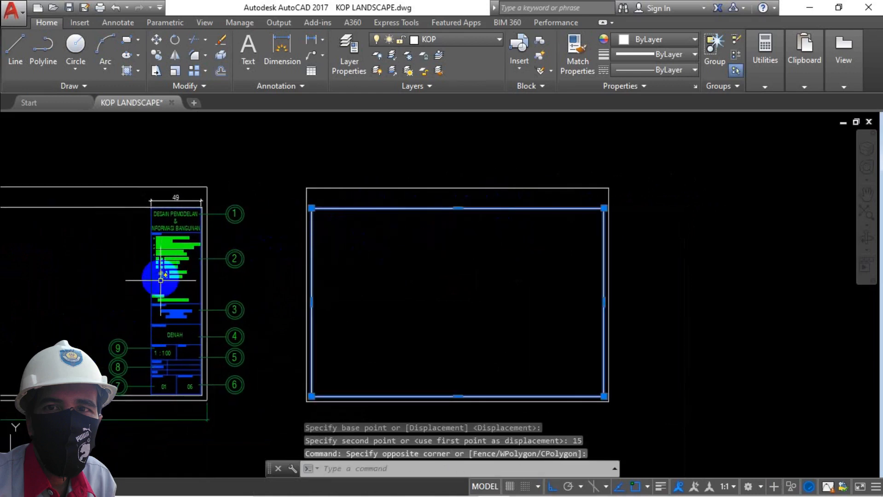
middle_click_drag(414, 286, 330, 268)
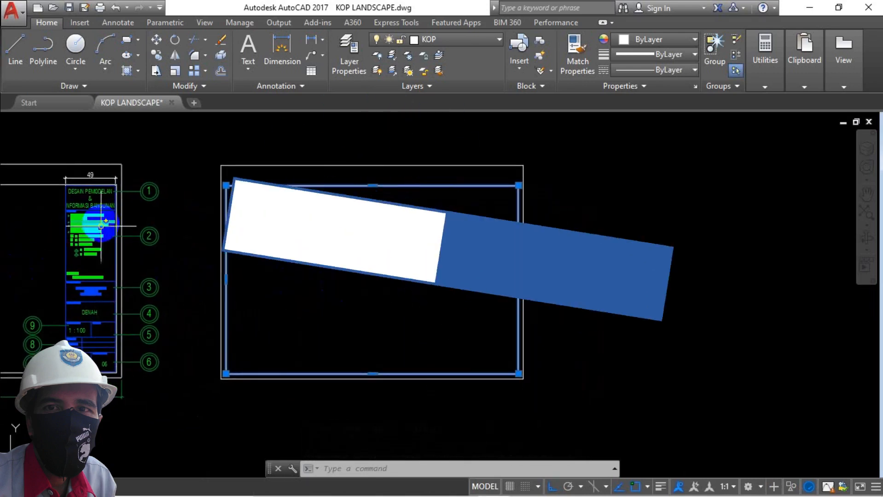
key("Escape")
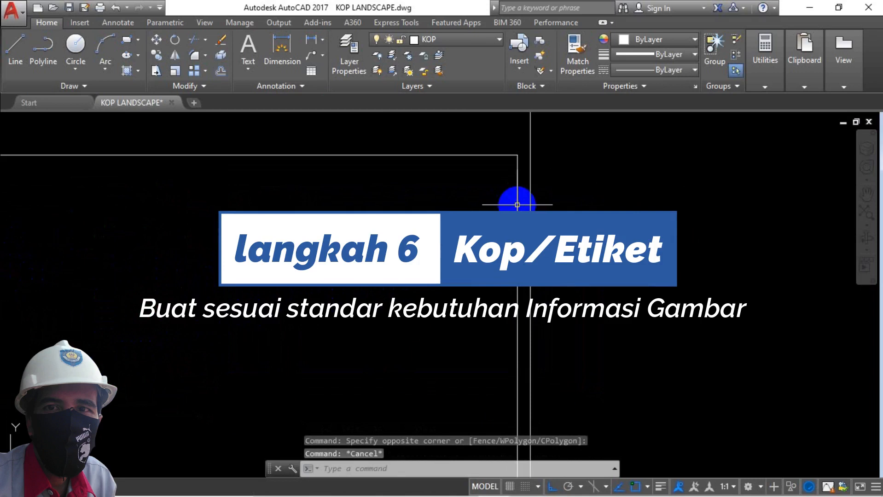
Add a vertical linear dimension for the height of the DESAIN PEMODELAN heading cell in the example title block
middle_click_drag(142, 217, 366, 210)
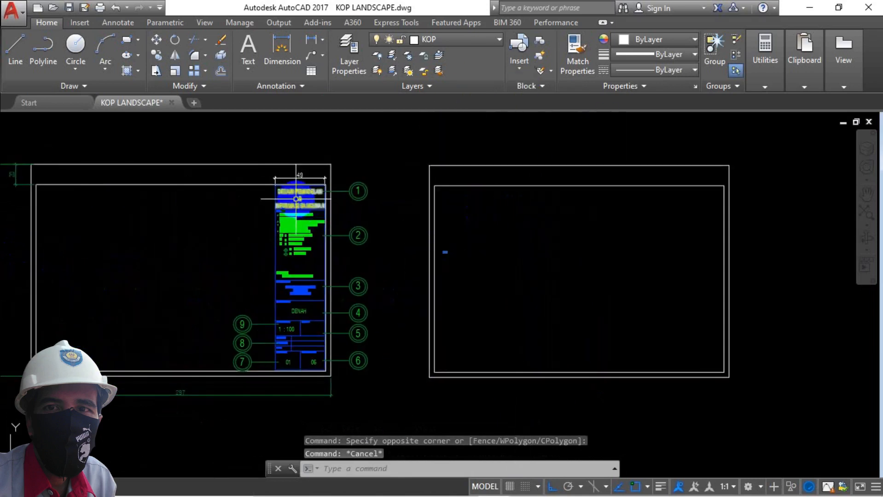
scroll(315, 159, "up", 3)
left_click(310, 39)
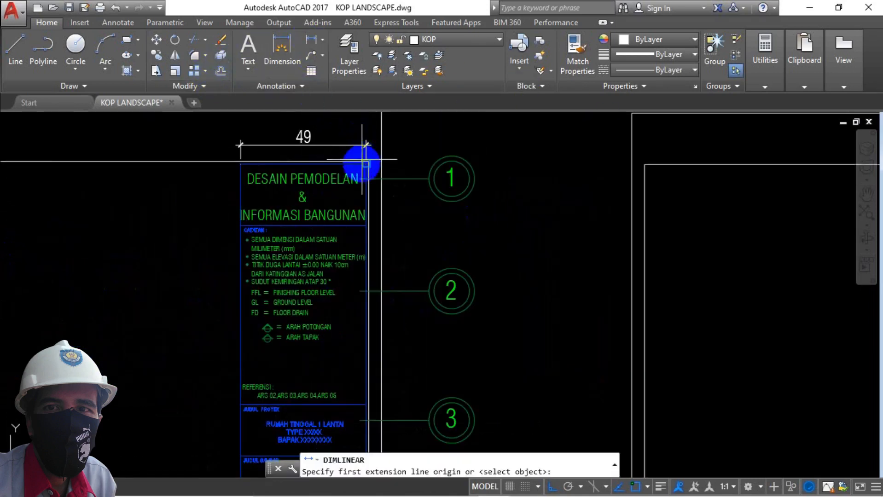
scroll(365, 164, "up", 5)
left_click(368, 147)
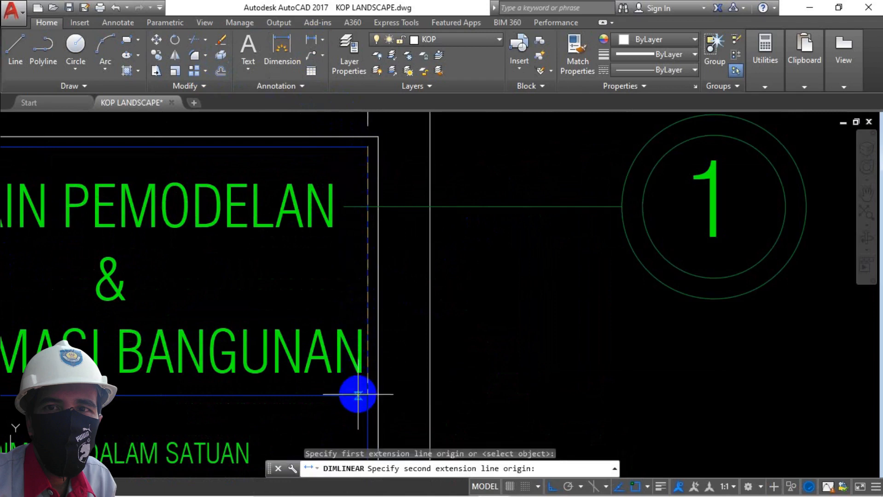
scroll(367, 395, "down", 8)
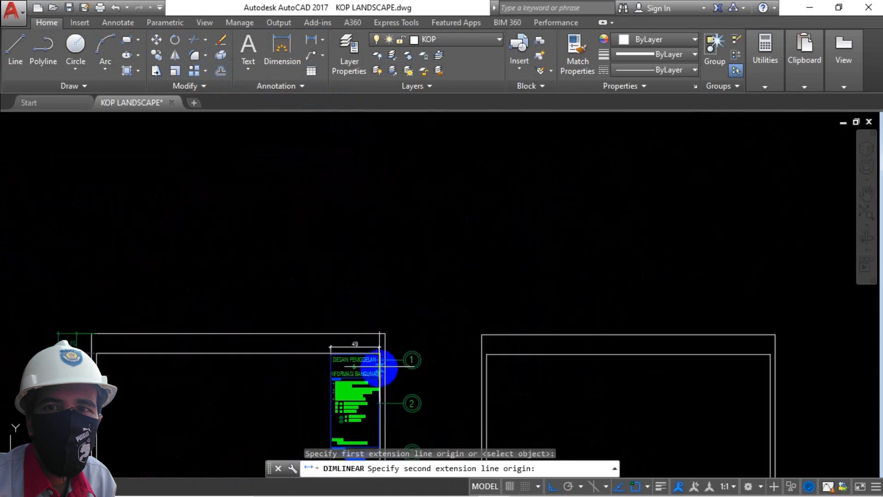
scroll(381, 367, "down", 5)
scroll(370, 373, "up", 10)
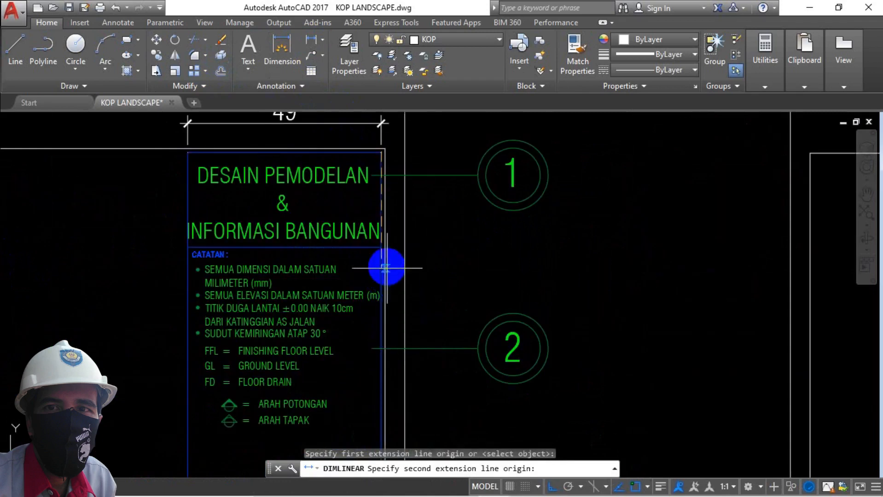
left_click(377, 247)
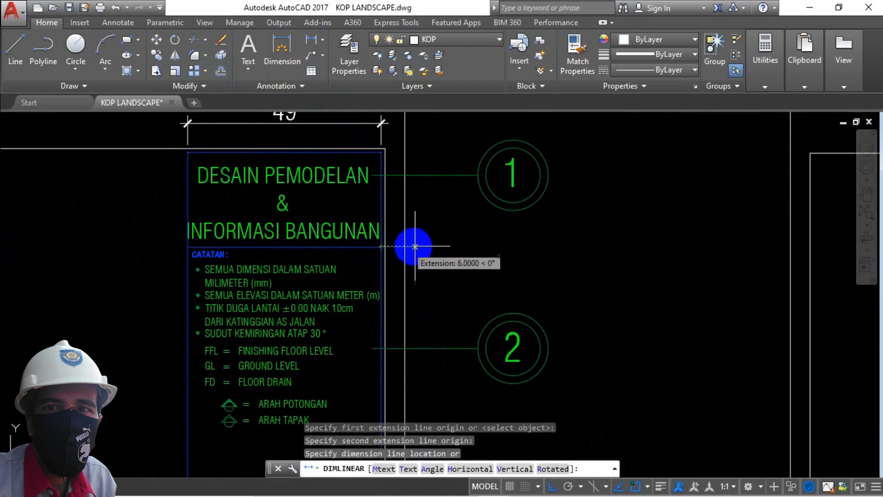
left_click(435, 251)
Continue the dimension chain down the example title block across the CATATAN and JUDUL PROYEK cells
left_click(118, 22)
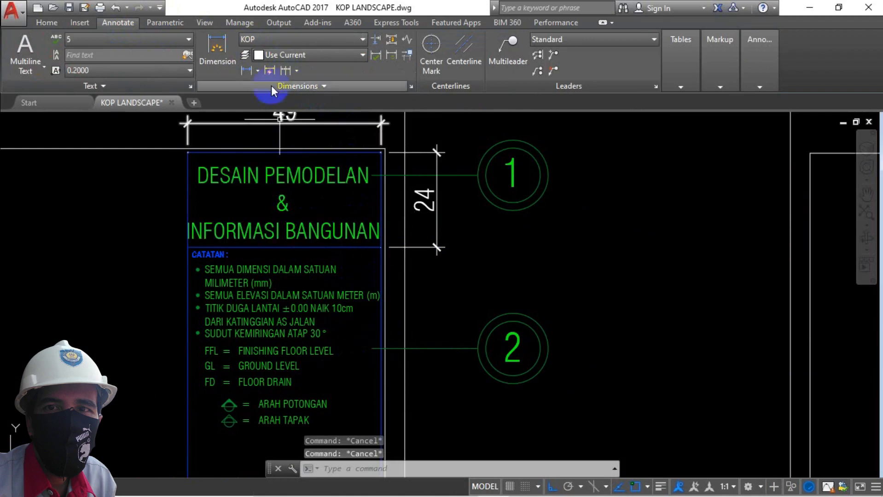
left_click(287, 71)
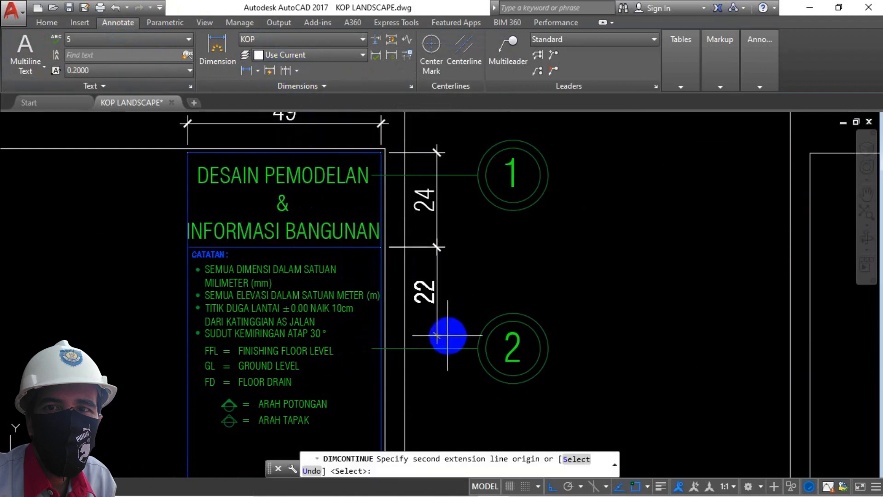
scroll(450, 174, "down", 5)
scroll(429, 312, "up", 4)
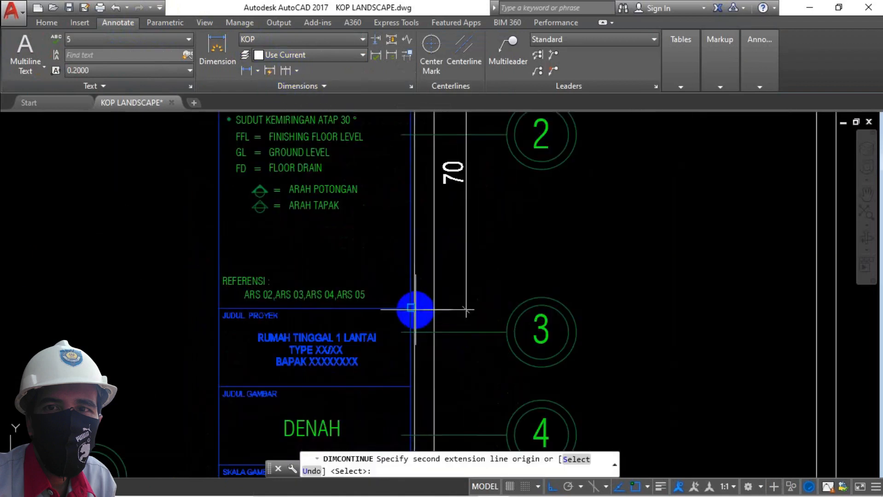
scroll(415, 310, "down", 5)
scroll(415, 311, "up", 5)
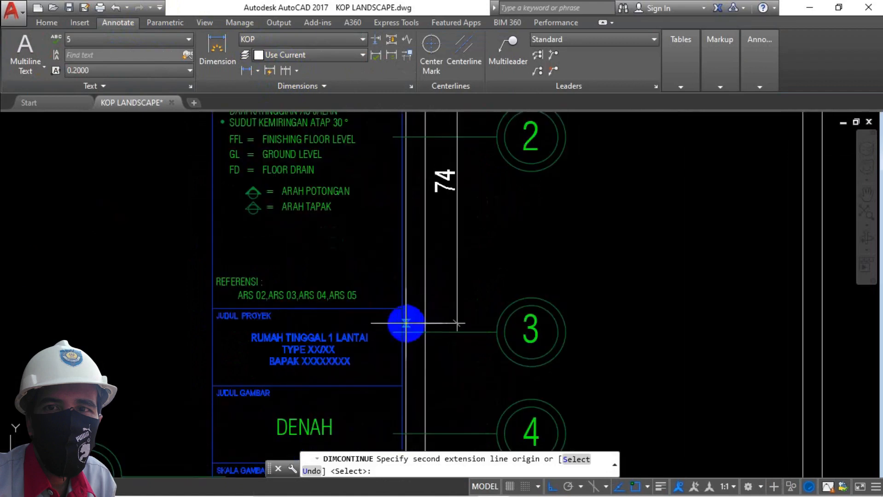
left_click(401, 311)
scroll(400, 311, "down", 5)
scroll(410, 331, "up", 6)
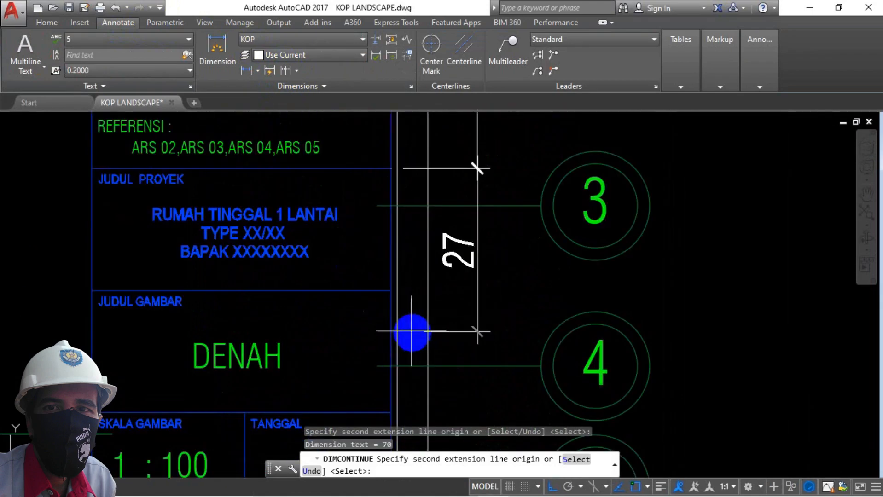
left_click(391, 290)
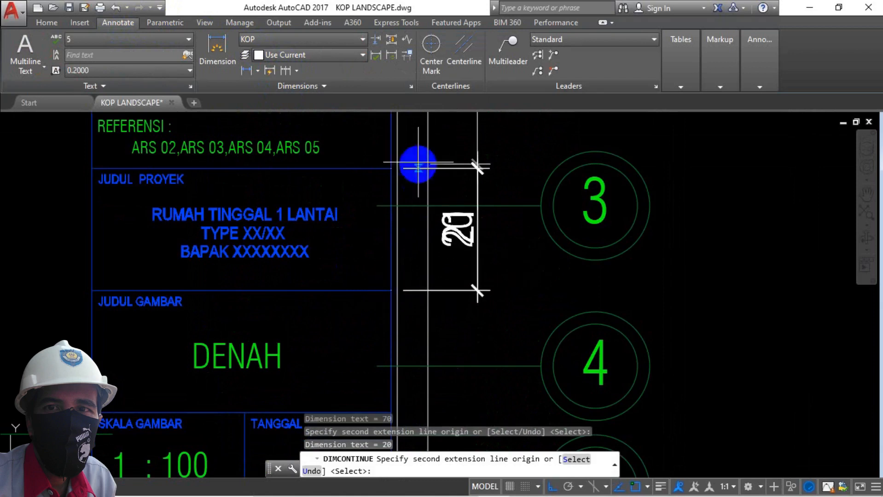
Continue the dimension chain across the JUDUL GAMBAR cell and the SKALA GAMBAR row
scroll(402, 227, "down", 5)
scroll(394, 215, "up", 5)
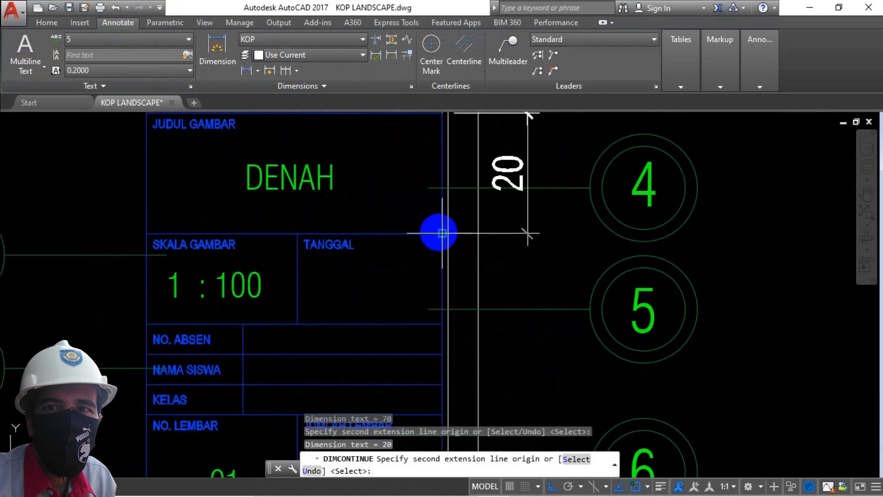
left_click(443, 233)
scroll(441, 237, "down", 4)
scroll(436, 291, "up", 6)
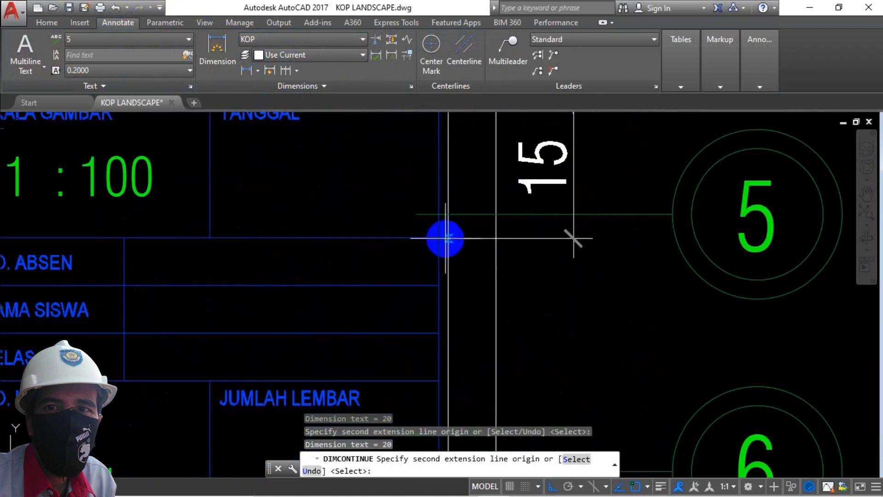
left_click(439, 238)
Finish the dimension chain from the student-data rows through the NO. LEMBAR row to the title block's lower edge
scroll(441, 233, "down", 5)
scroll(438, 251, "up", 5)
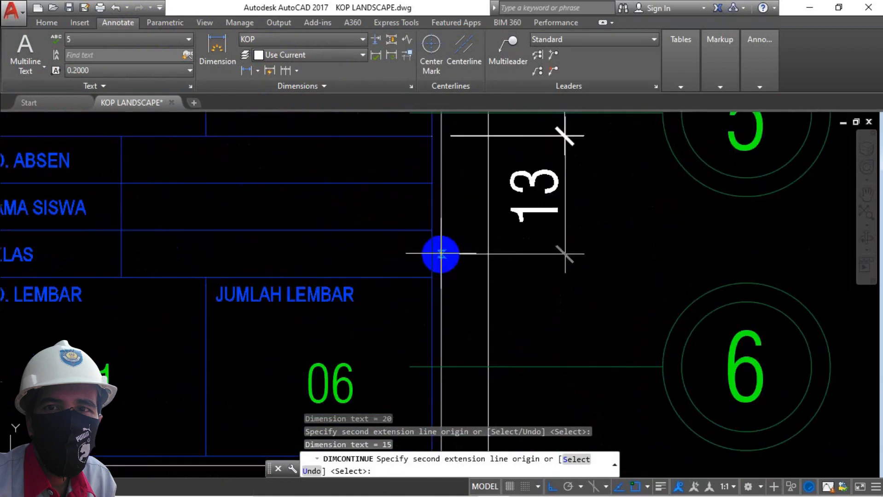
left_click(432, 230)
scroll(432, 235, "down", 5)
scroll(433, 245, "up", 6)
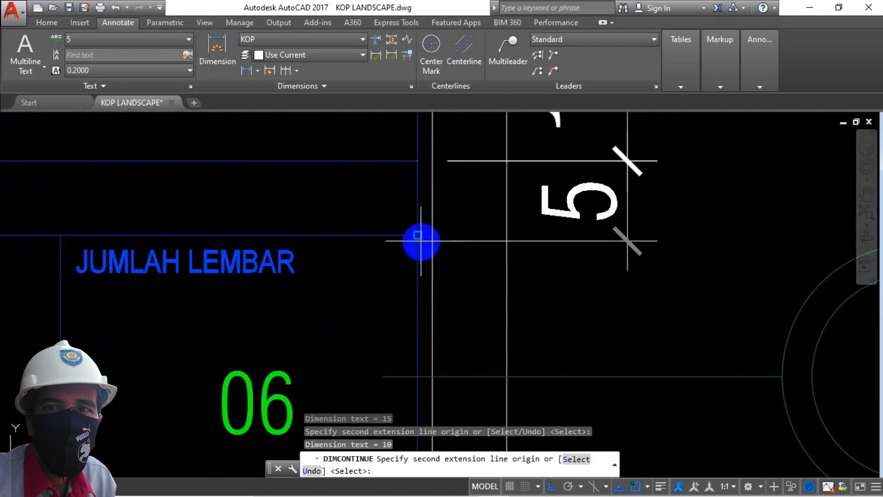
left_click(418, 238)
scroll(428, 207, "down", 5)
scroll(424, 263, "up", 6)
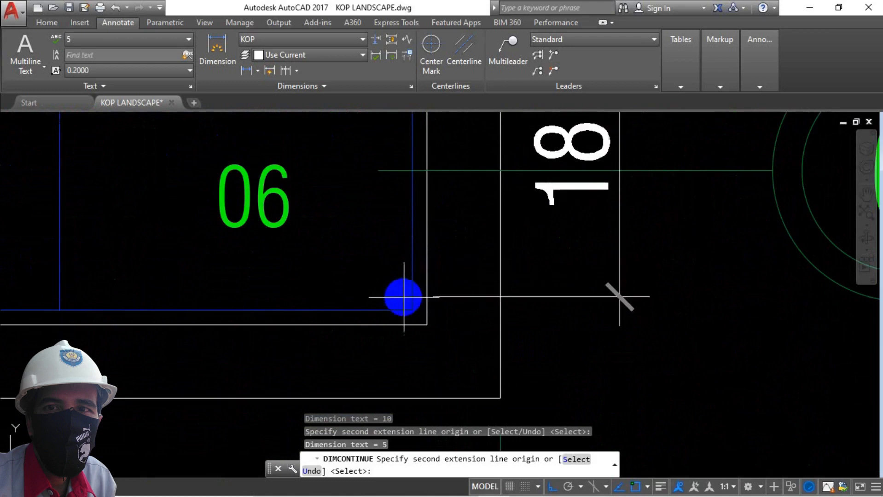
left_click(412, 310)
scroll(530, 348, "down", 4)
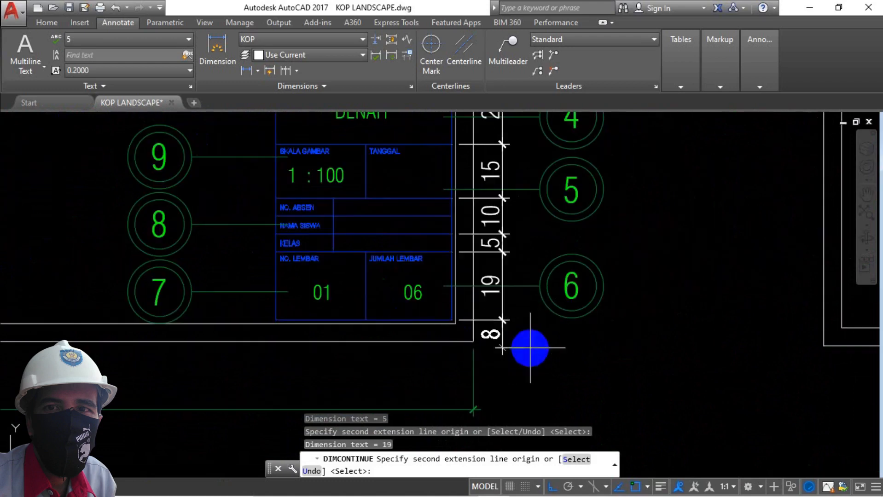
key("Return")
scroll(528, 339, "down", 4)
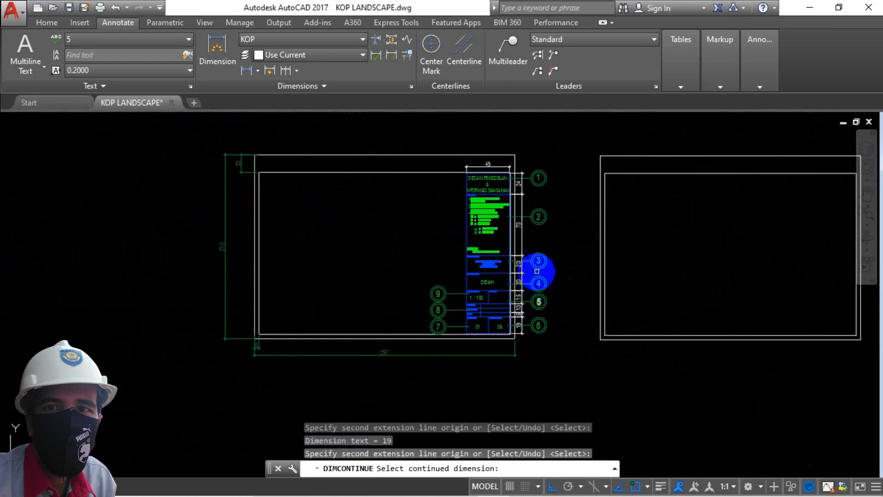
middle_click_drag(569, 215, 357, 207)
scroll(267, 165, "up", 8)
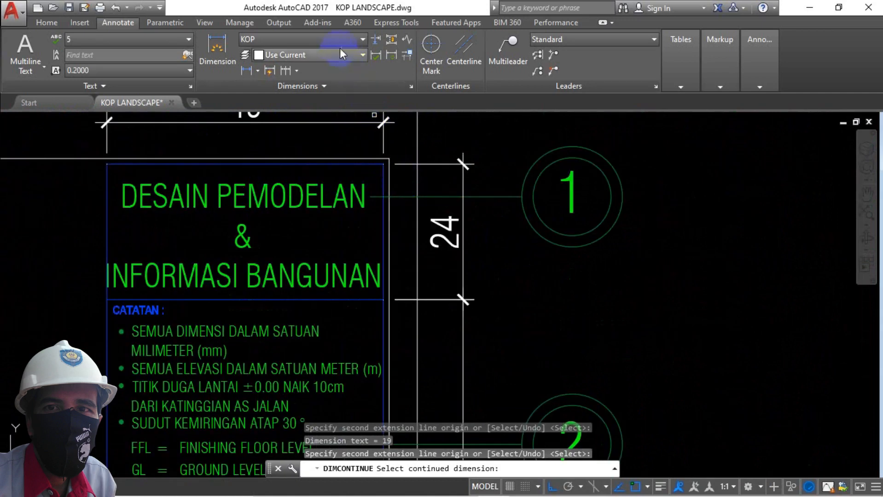
left_click(217, 50)
scroll(381, 138, "up", 4)
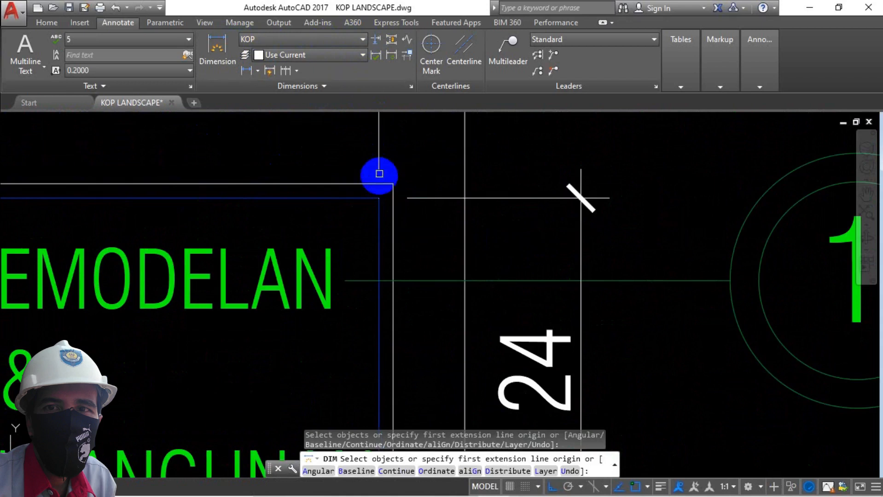
key("Return")
left_click(379, 183)
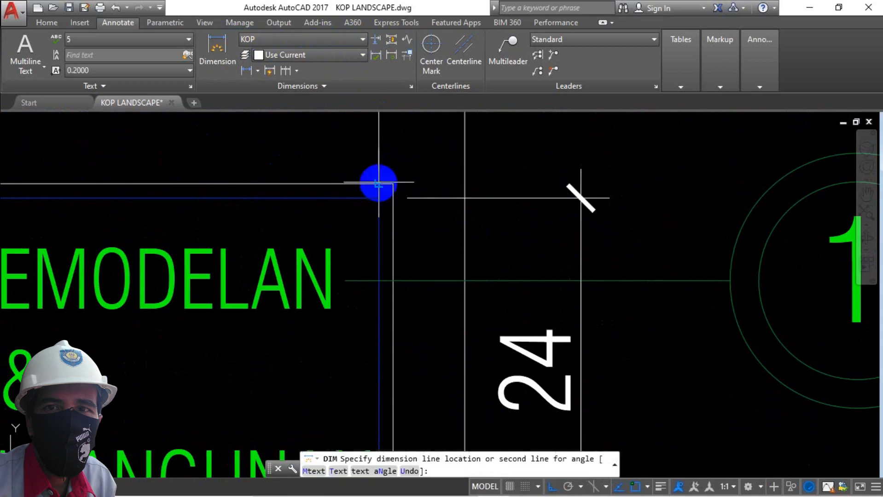
scroll(378, 185, "down", 8)
key("Escape")
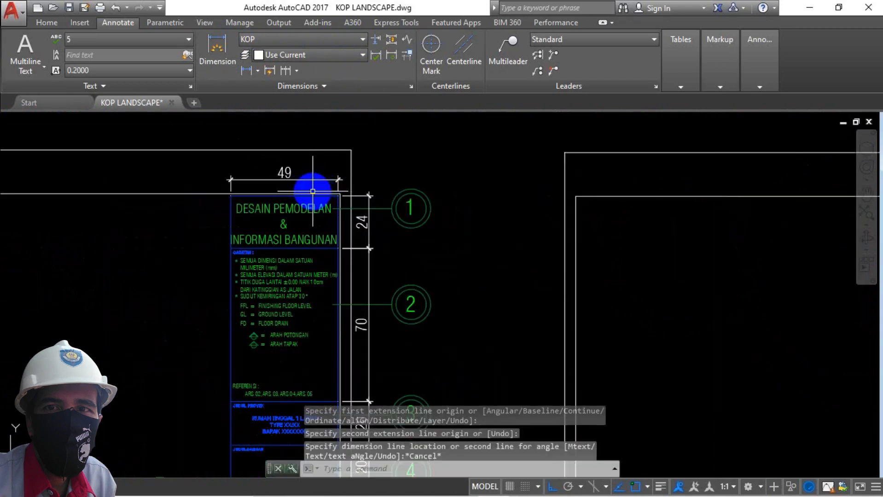
Explode the new sheet's inner border rectangle into separate lines
scroll(301, 190, "down", 5)
middle_click_drag(381, 195, 231, 180)
scroll(501, 193, "up", 3)
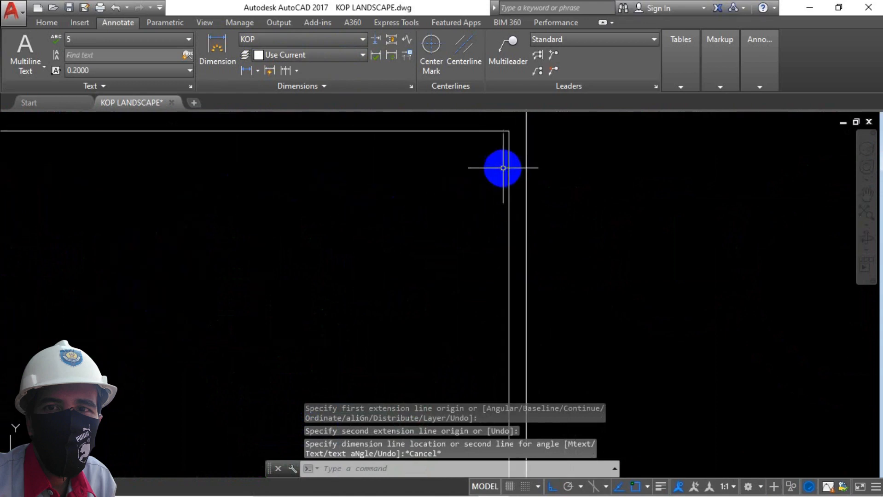
left_click(517, 133)
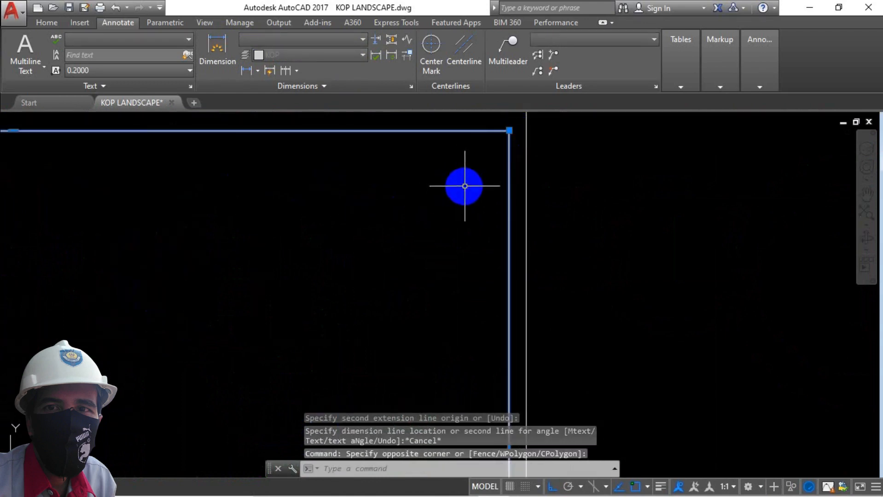
type("x")
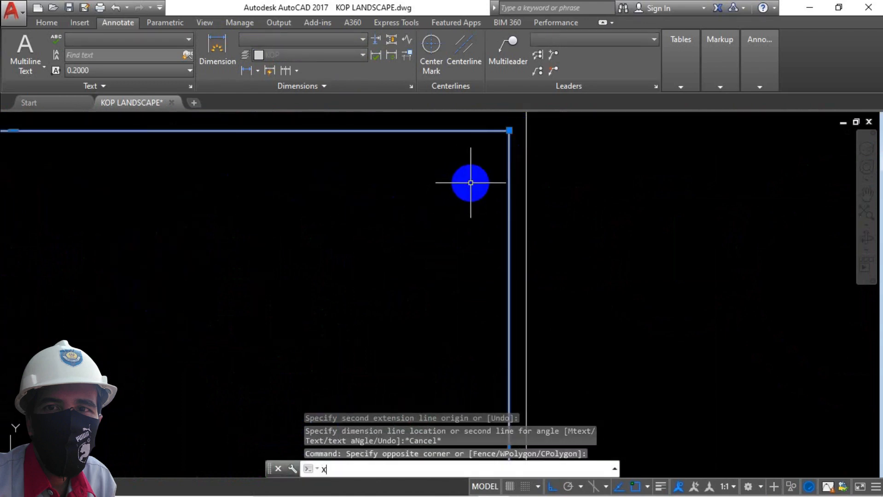
key("Return")
scroll(508, 138, "up", 2)
middle_click_drag(506, 152, 478, 196)
left_click(498, 206)
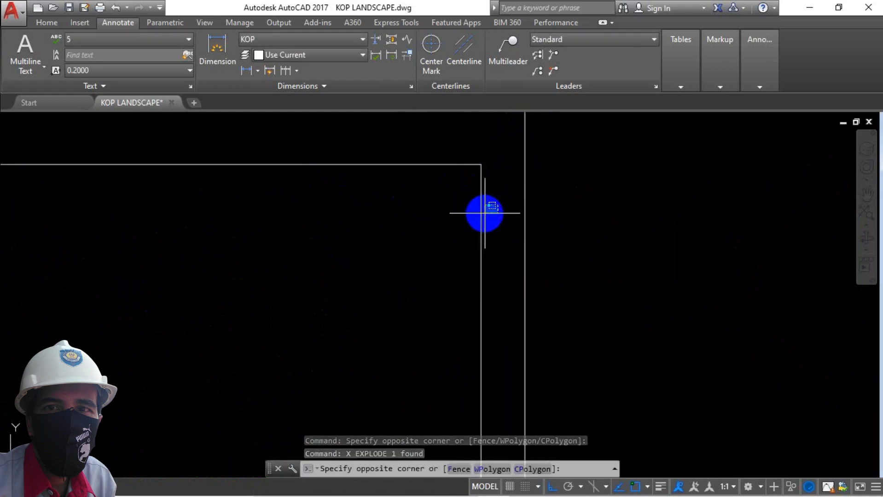
key("Escape")
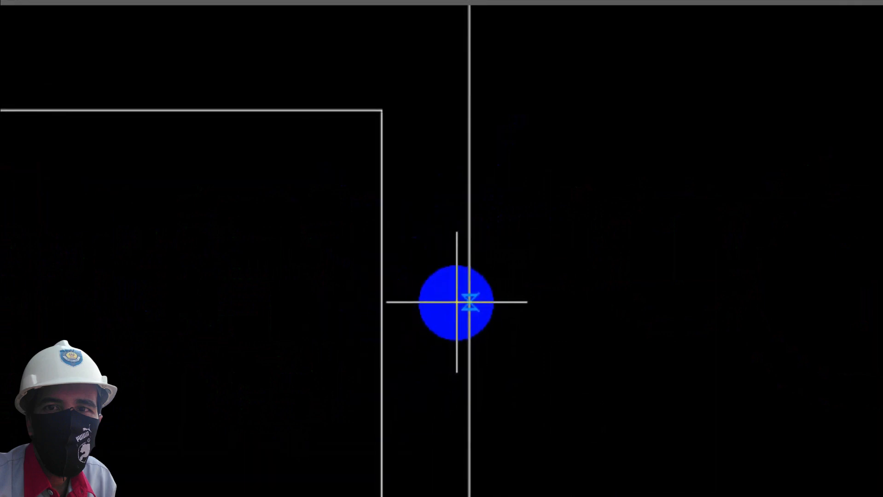
Offset the right, top and bottom lines of the new sheet's inner border slightly inward for the title block outline
left_click(376, 261)
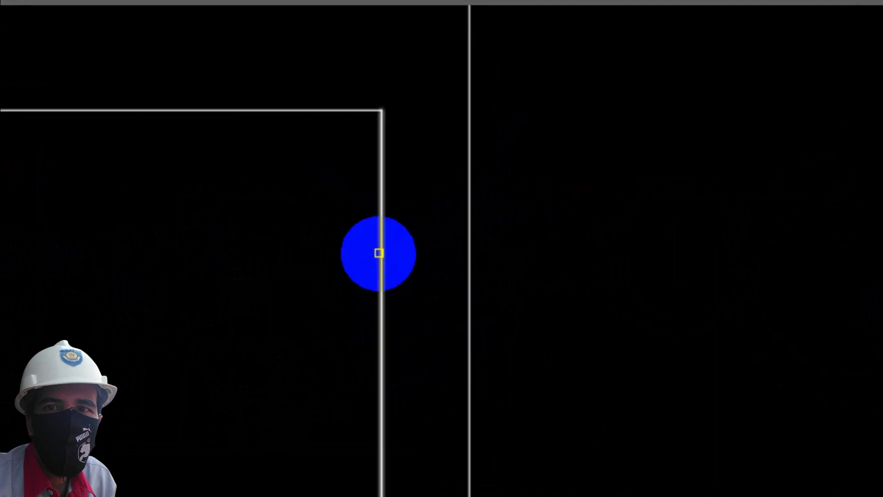
left_click(295, 279)
left_click(244, 124)
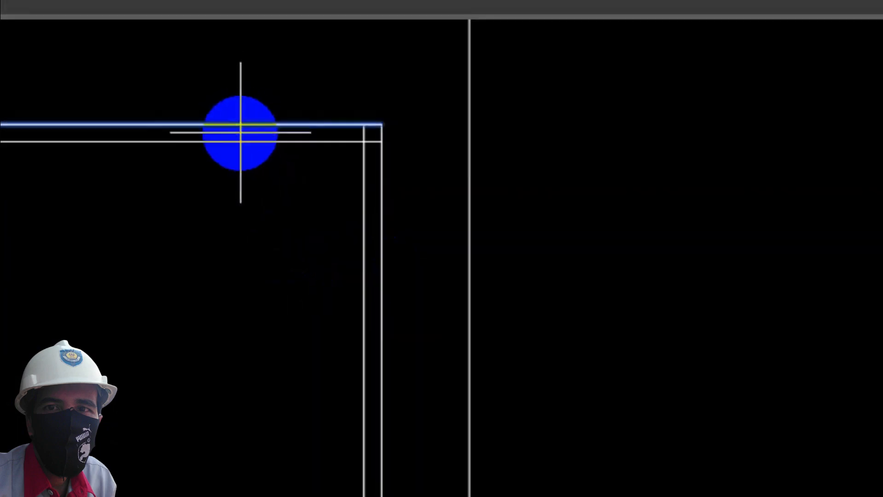
left_click(243, 229)
scroll(298, 129, "down", 6)
middle_click_drag(288, 252, 309, 296)
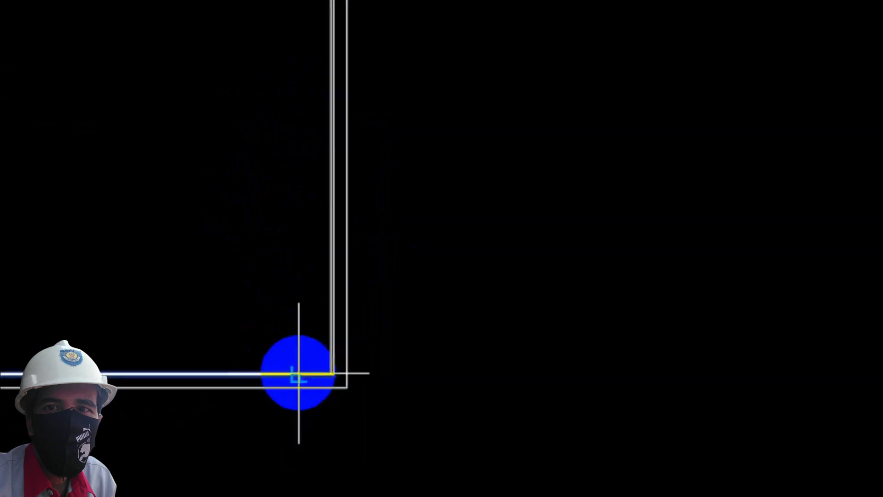
scroll(229, 318, "down", 10)
Offset the title block outline's right line 49 mm inward to form the title block's left edge
scroll(209, 292, "up", 4)
scroll(327, 317, "up", 4)
scroll(199, 122, "up", 8)
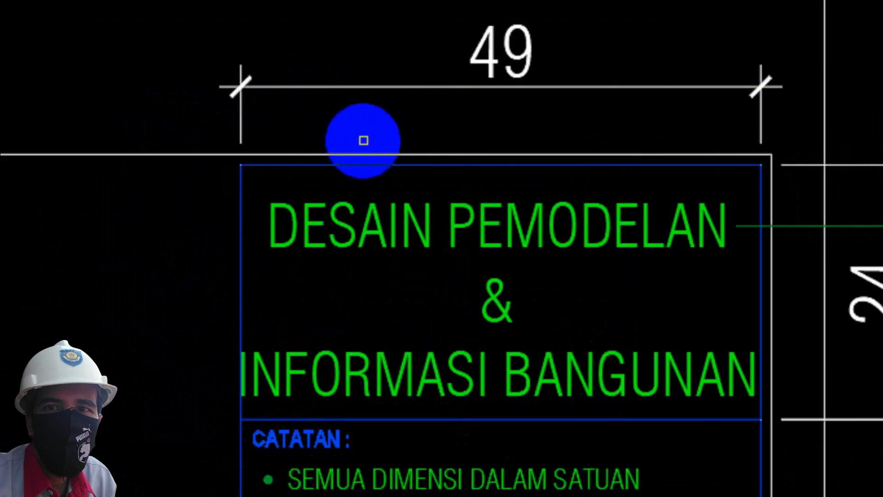
scroll(286, 148, "down", 6)
scroll(674, 176, "up", 8)
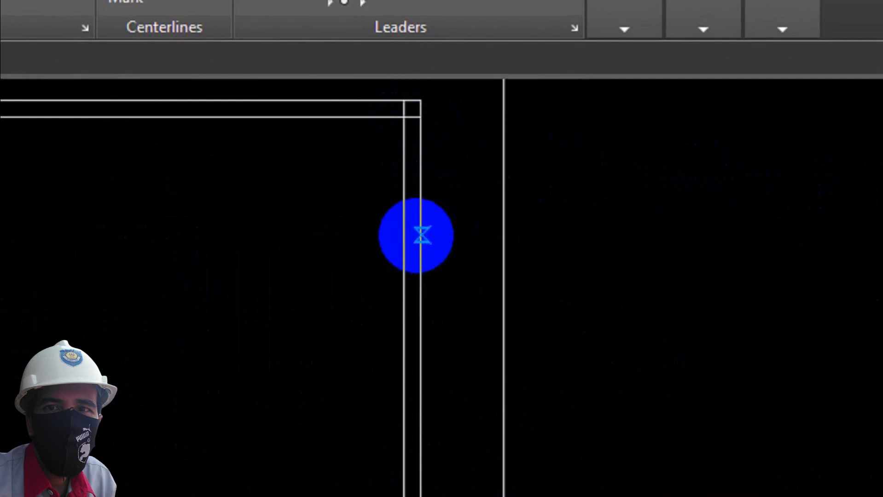
Trim the overhanging line ends at the two upper corners of the new title block outline
scroll(413, 175, "up", 2)
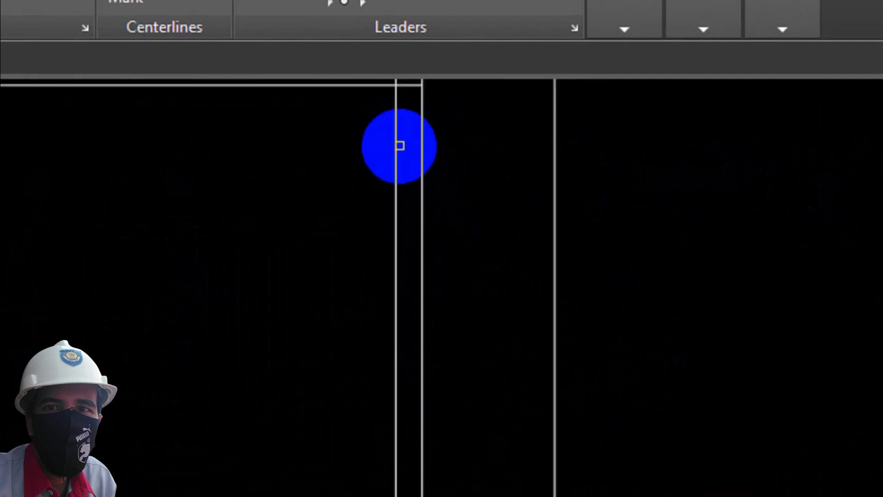
scroll(26, 283, "up", 6)
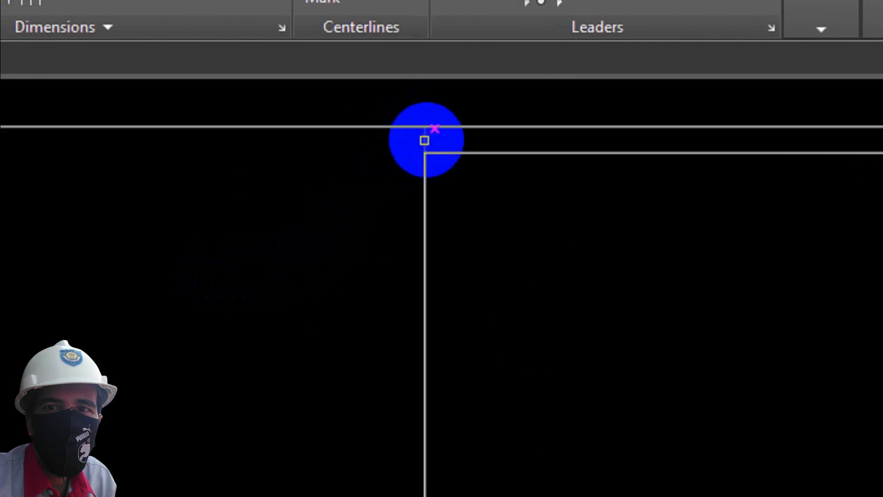
left_click(425, 140)
scroll(229, 218, "down", 6)
scroll(556, 215, "up", 8)
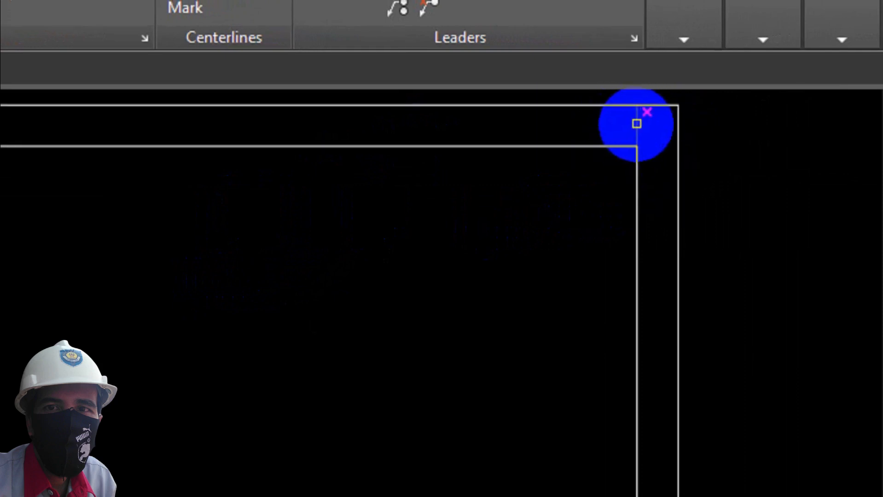
Trim the overhanging line ends at the title block outline's lower-right corner
scroll(550, 142, "down", 8)
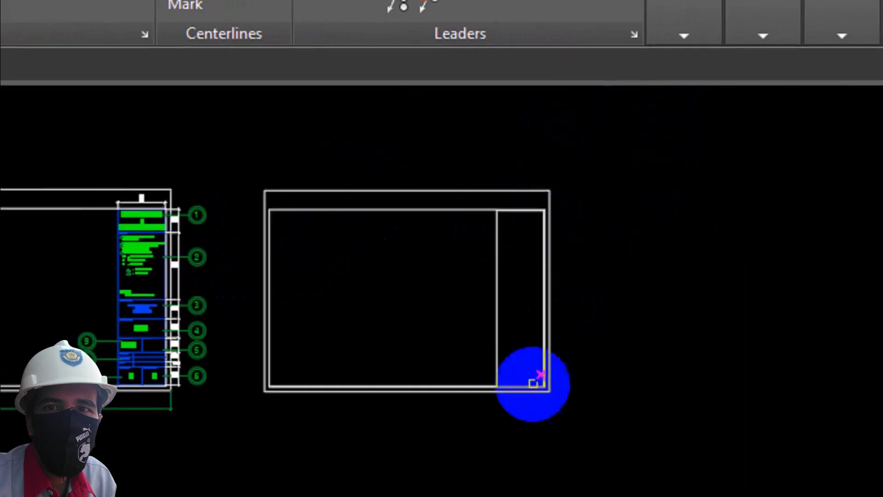
scroll(534, 384, "up", 10)
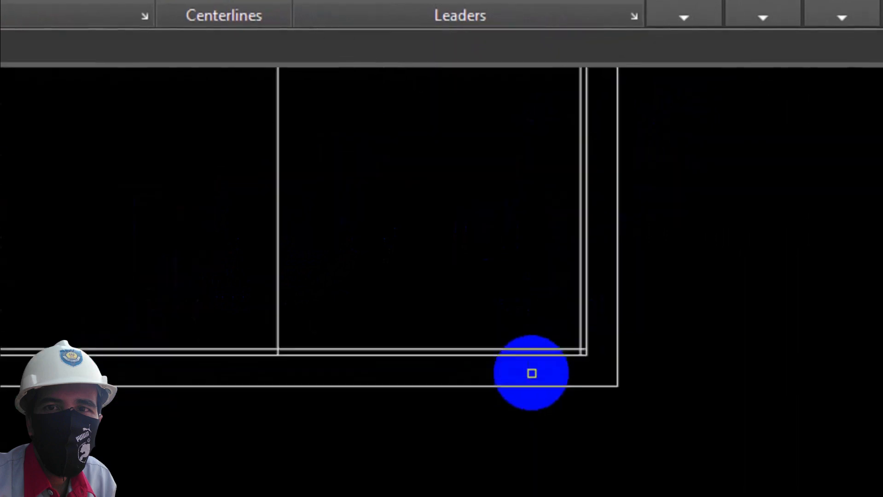
left_click(631, 177)
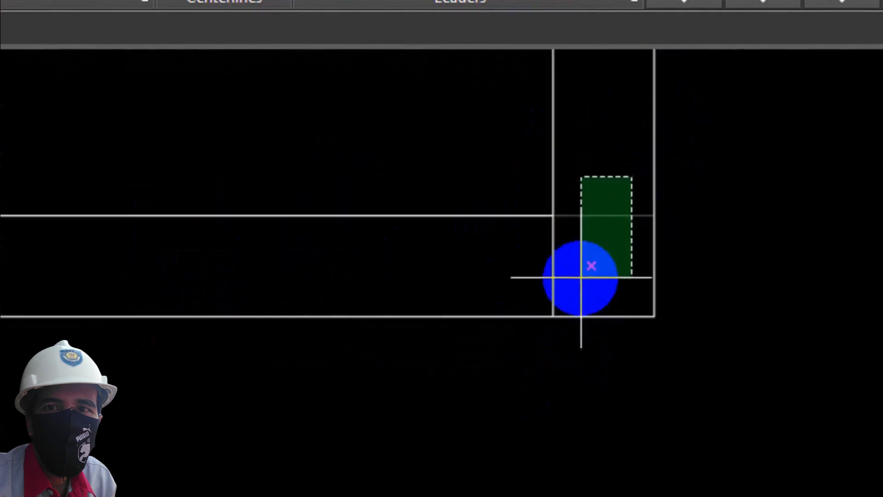
left_click(581, 278)
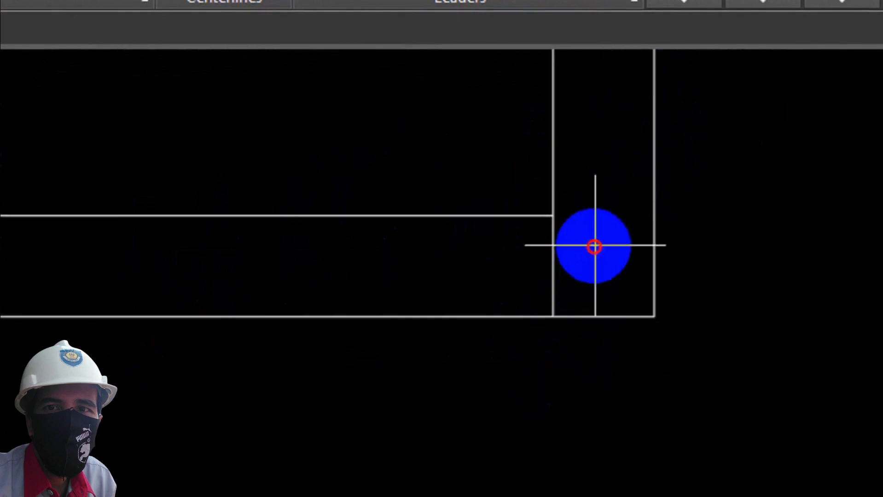
Trim the title block's bottom and left lines so they meet cleanly at the outline's lower-left corner
scroll(431, 311, "down", 5)
scroll(378, 321, "up", 4)
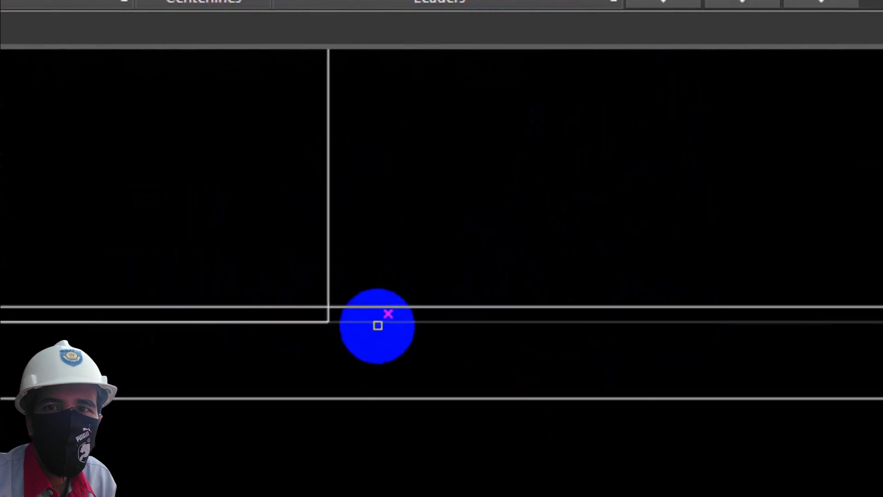
left_click(213, 220)
left_click(30, 245)
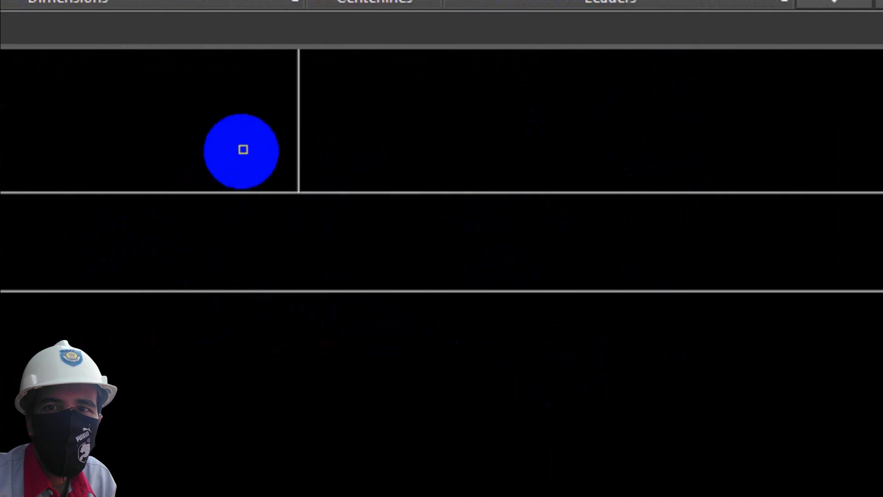
left_click(243, 150)
left_click(223, 248)
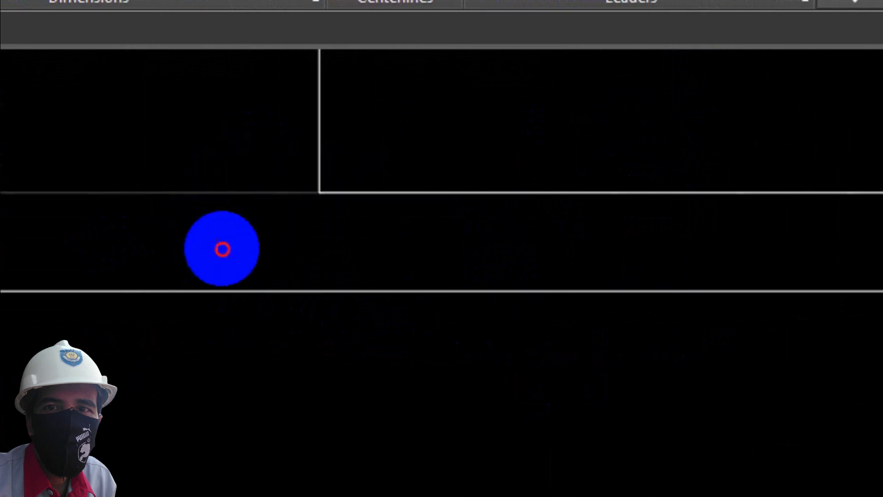
scroll(350, 380, "down", 4)
Inspect the trimmed corners of the new title block and read the row heights dimensioned on the example
middle_click_drag(536, 290, 629, 439)
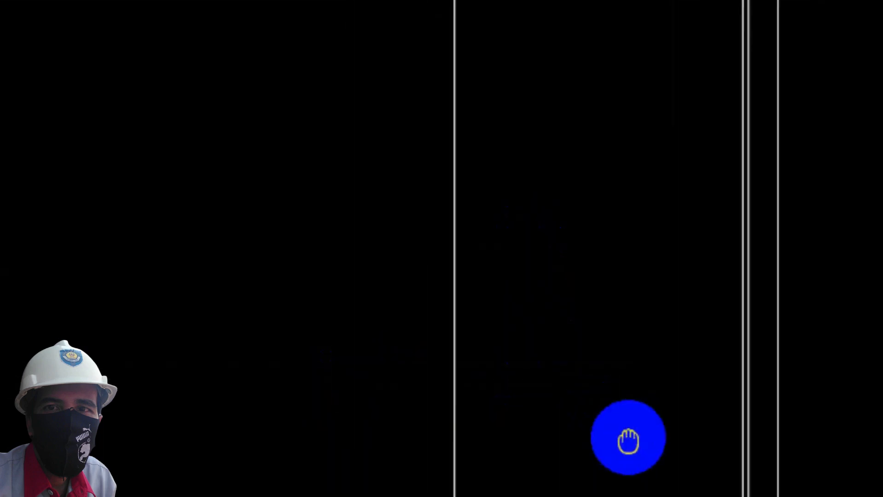
scroll(651, 357, "down", 5)
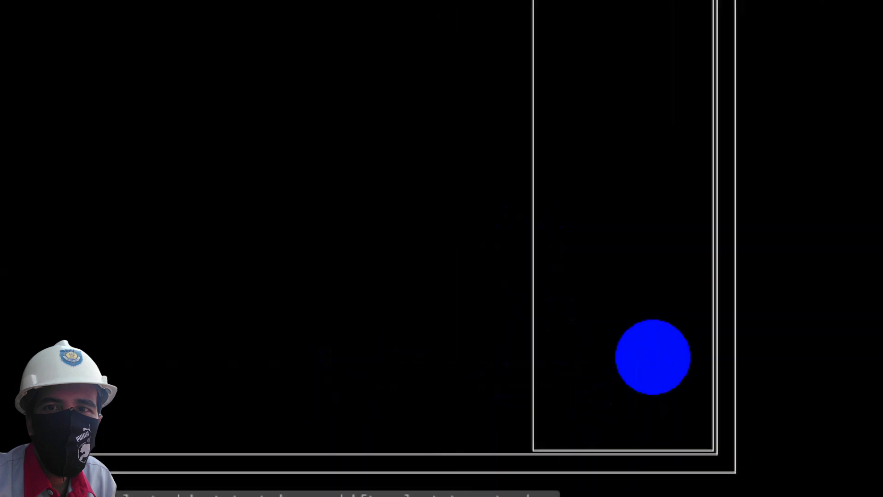
scroll(604, 130, "up", 7)
scroll(659, 123, "down", 5)
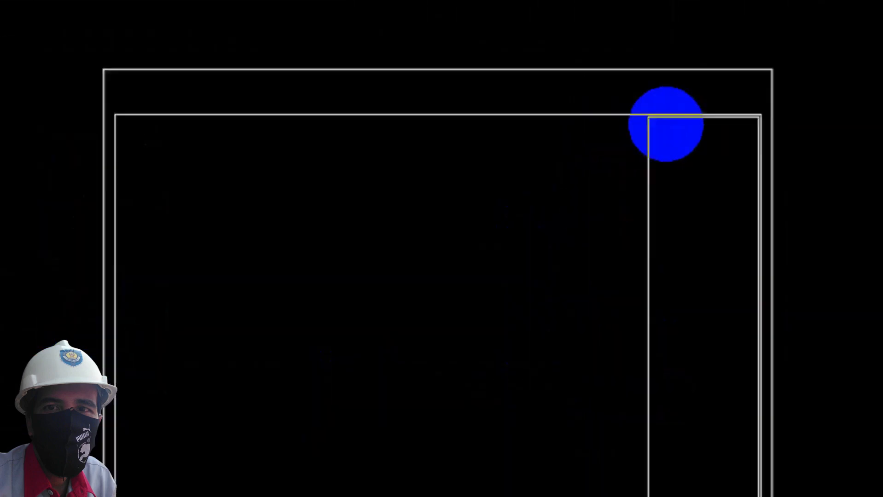
scroll(321, 161, "up", 8)
scroll(405, 128, "down", 5)
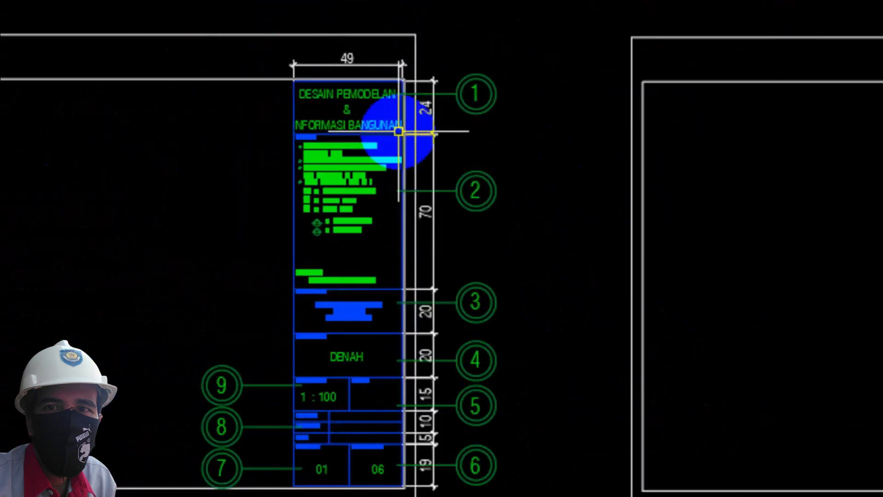
scroll(404, 128, "up", 3)
scroll(407, 131, "down", 4)
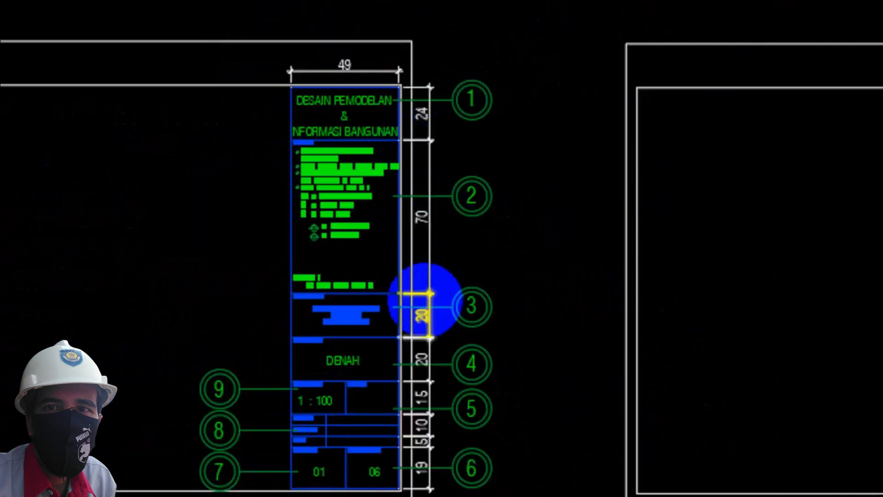
scroll(450, 233, "up", 4)
scroll(206, 272, "down", 10)
scroll(229, 274, "up", 10)
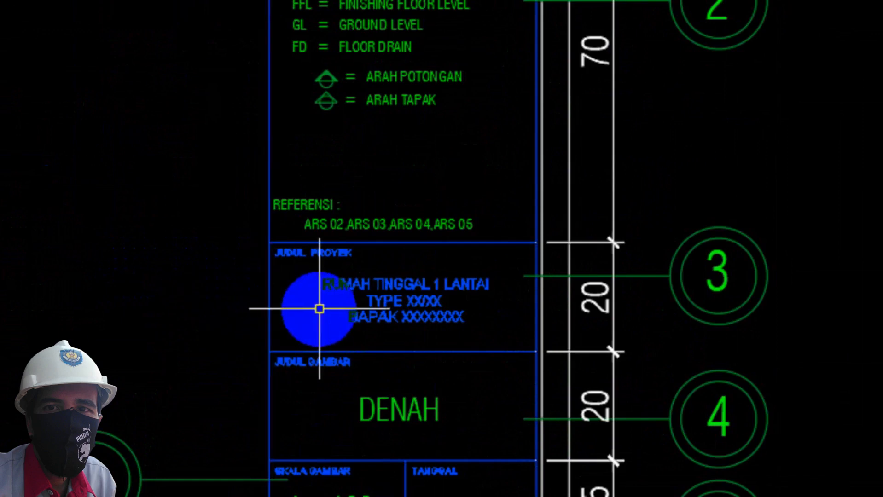
Offset the new title block's top line 24 mm downward to form the heading row
middle_click_drag(817, 239, 183, 350)
scroll(203, 351, "down", 2)
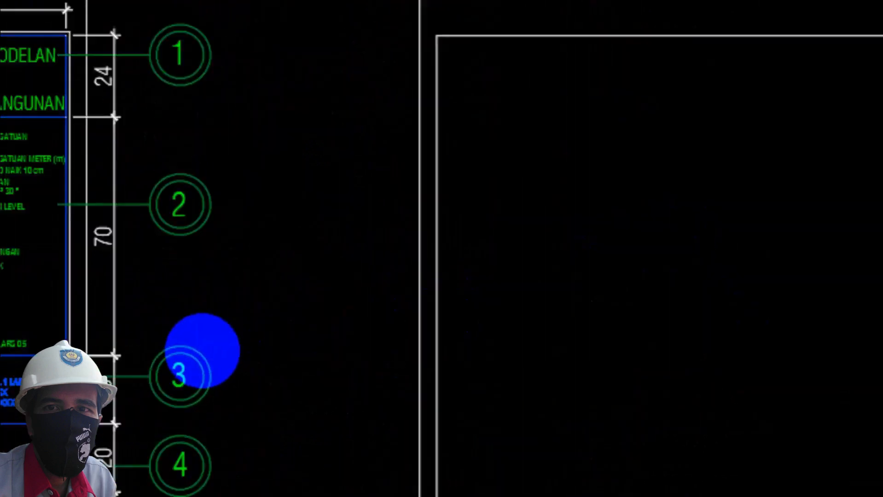
scroll(203, 351, "down", 3)
scroll(681, 274, "up", 5)
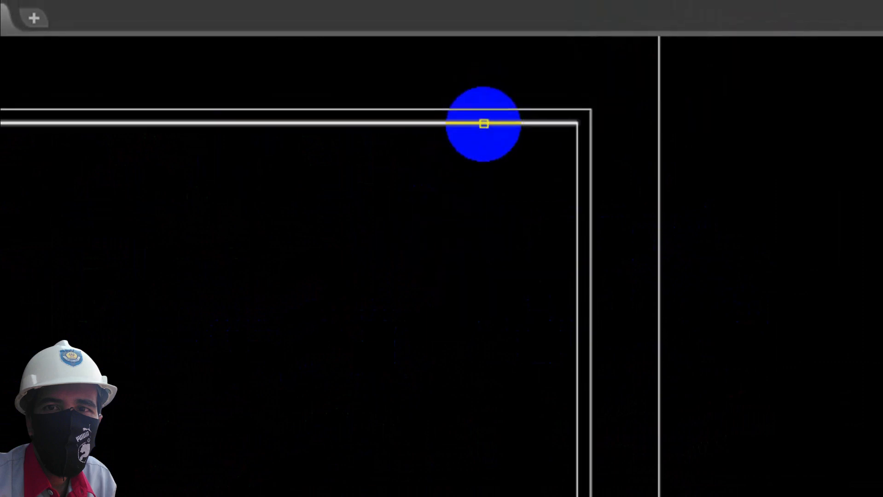
scroll(442, 299, "up", 1)
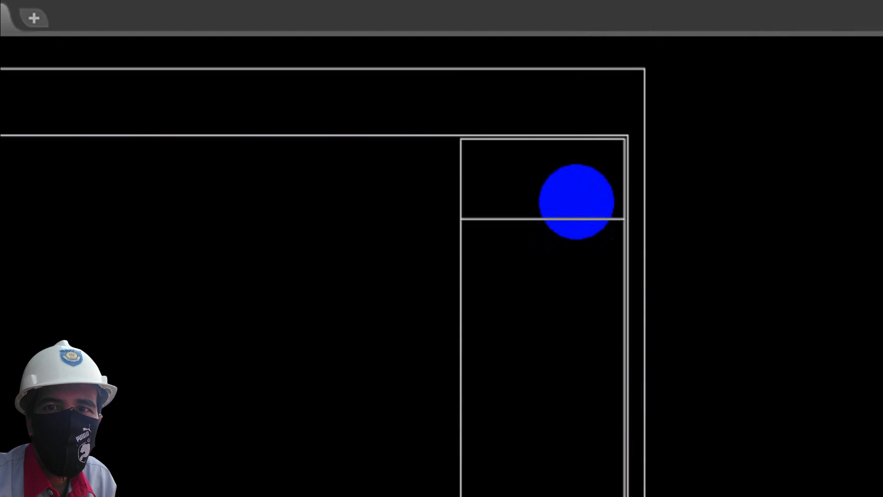
Offset the heading row's lower line 70 mm downward to form the CATATAN row
scroll(535, 243, "up", 2)
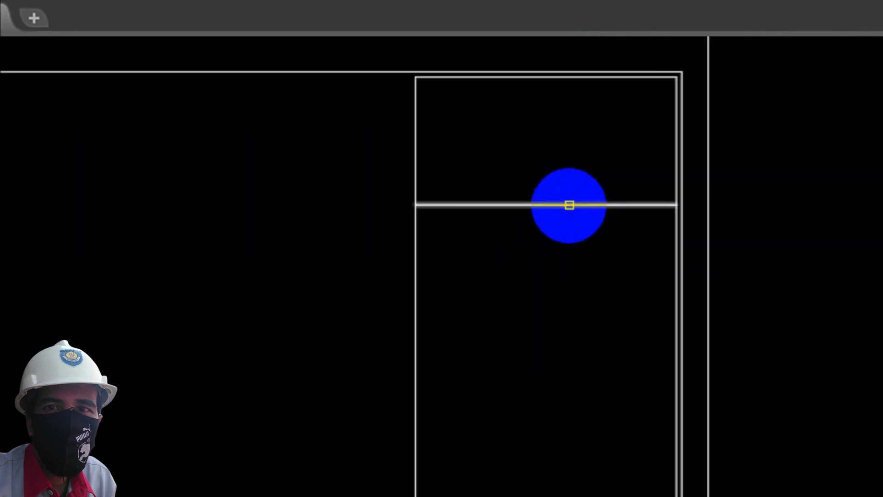
middle_click_drag(593, 191, 557, 347)
scroll(557, 347, "up", 4)
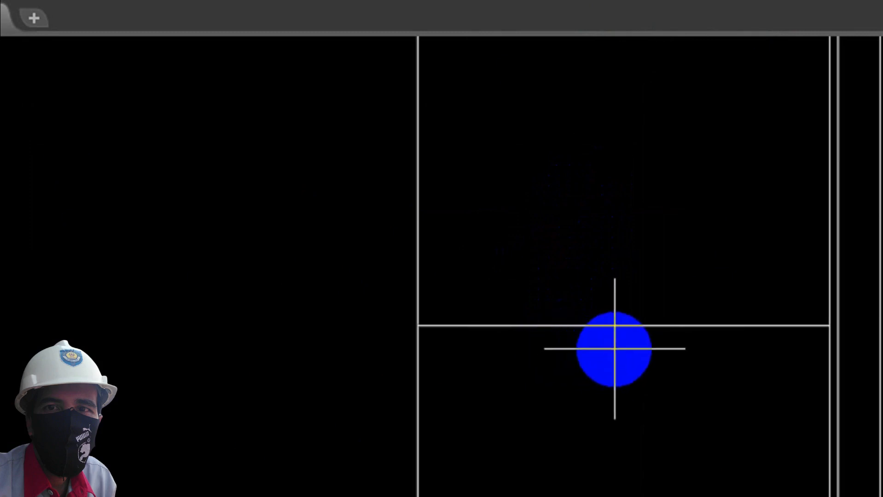
Offset two successive lines 20 mm apart below the CATATAN row for the JUDUL PROYEK and JUDUL GAMBAR rows
left_click(610, 325)
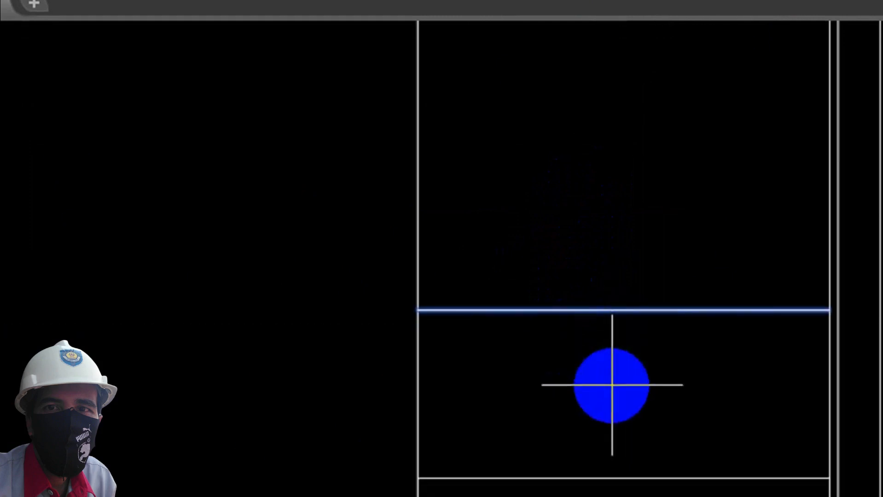
left_click(611, 401)
scroll(661, 287, "down", 8)
scroll(383, 312, "down", 1)
scroll(177, 320, "up", 7)
mouse_move(467, 329)
middle_mouse_down()
mouse_move(384, 263)
mouse_move(276, 251)
mouse_move(182, 316)
middle_mouse_up()
scroll(227, 315, "down", 6)
scroll(655, 334, "up", 8)
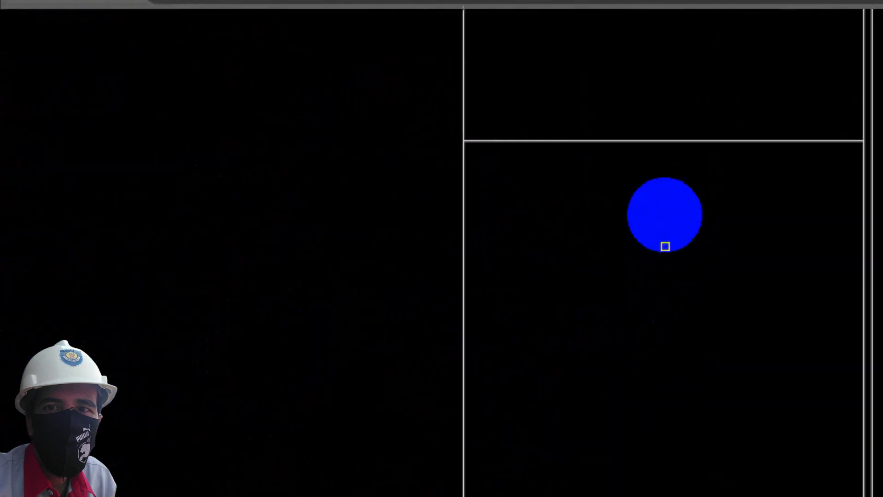
left_click(660, 143)
left_click(644, 288)
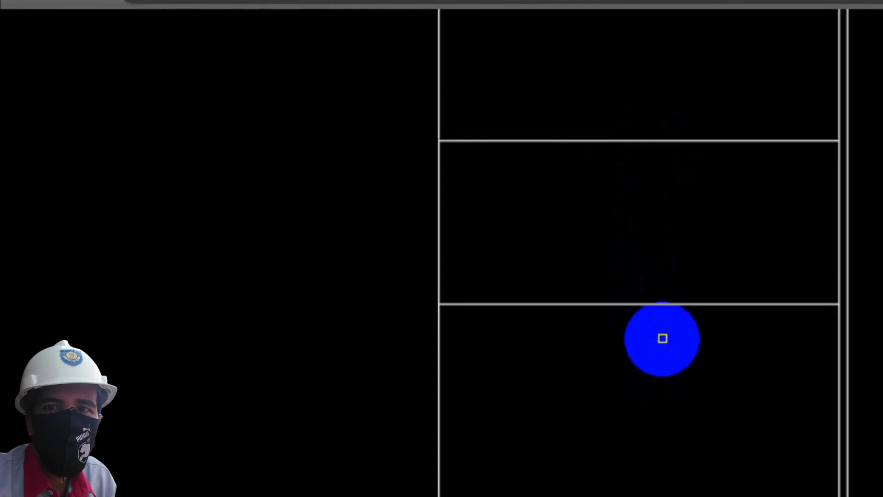
Offset the lower line of the JUDUL GAMBAR row 15 mm downward for the SKALA GAMBAR row, following the example
scroll(654, 303, "down", 8)
scroll(308, 288, "up", 8)
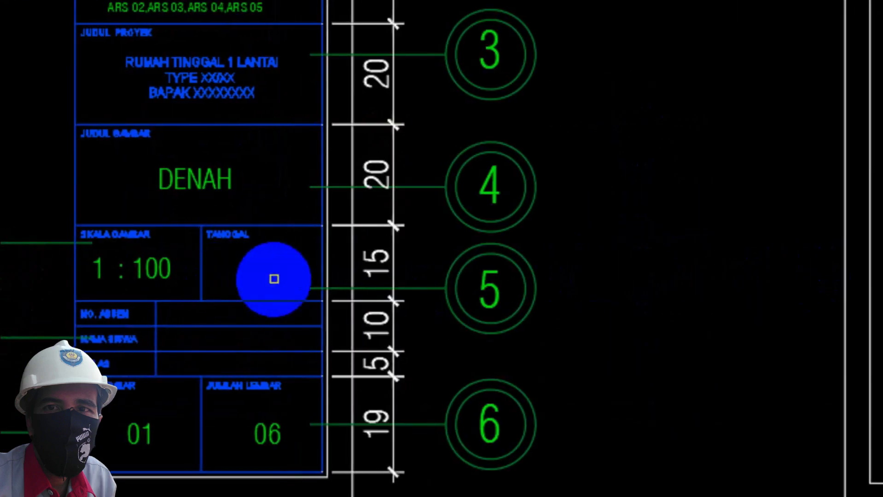
middle_click_drag(492, 326, 207, 307)
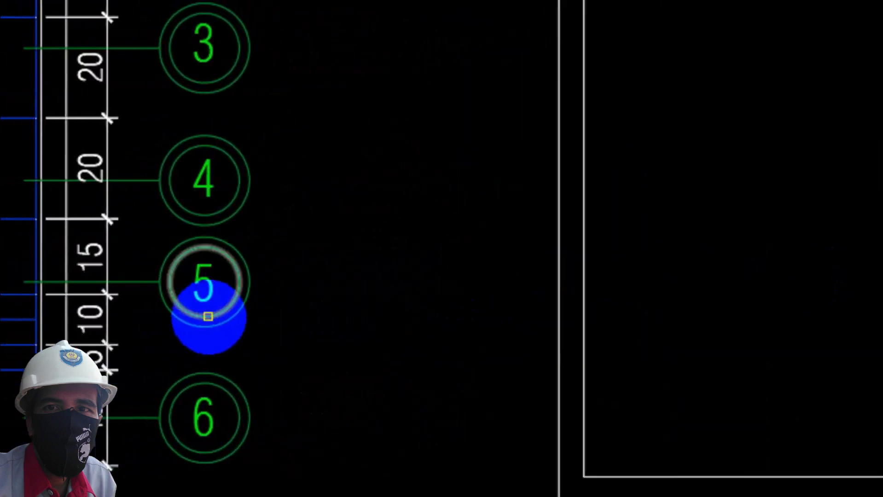
scroll(212, 313, "down", 6)
scroll(646, 328, "up", 6)
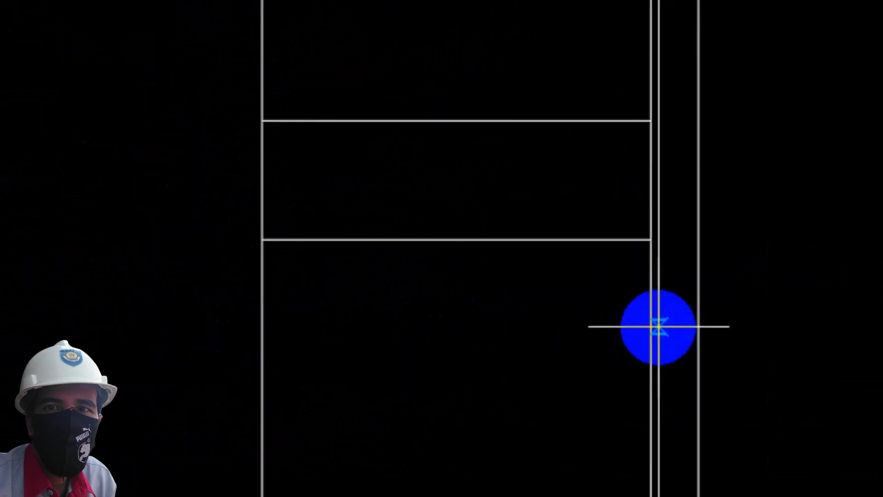
Offset the lower line of the SKALA GAMBAR row 10 mm downward for the first two student-data rows
key("Return")
left_click(572, 241)
left_click(572, 360)
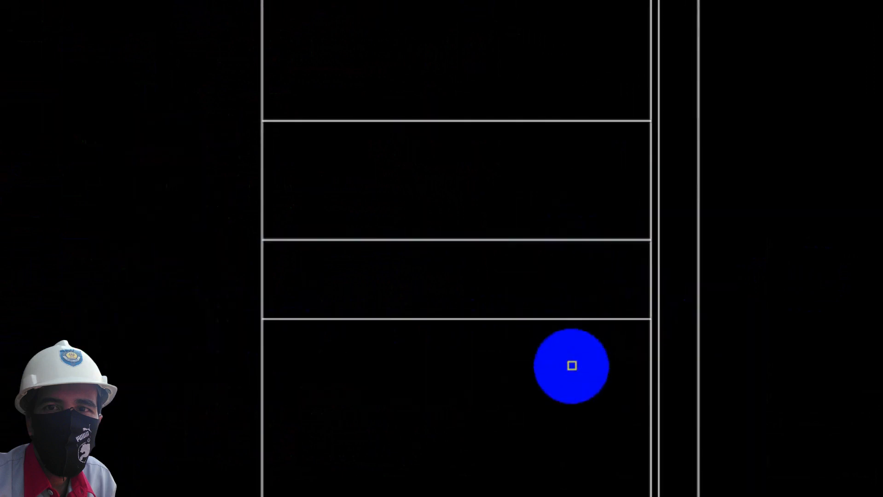
middle_click_drag(571, 364, 571, 361)
Offset the lower line of the 10 mm row 5 mm downward for the last student-data row
key("Return")
key("Return")
key("Return")
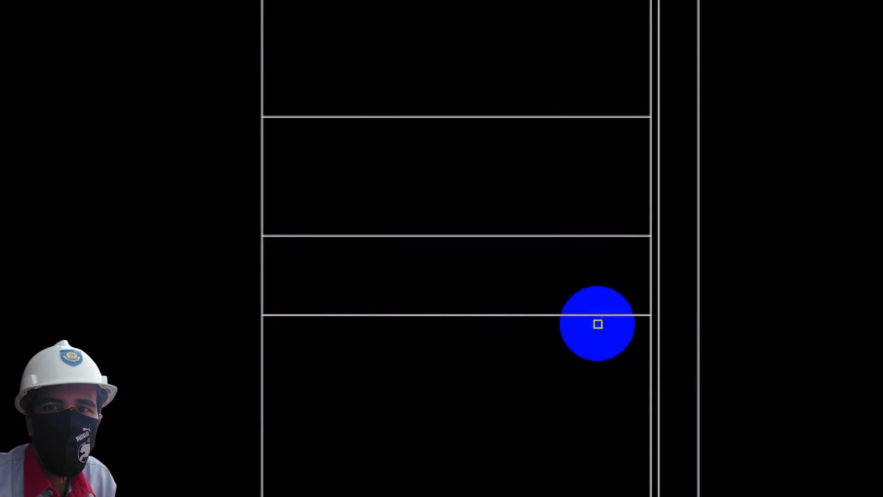
left_click(593, 316)
middle_click_drag(590, 412, 589, 388)
left_click(589, 389)
scroll(652, 332, "down", 9)
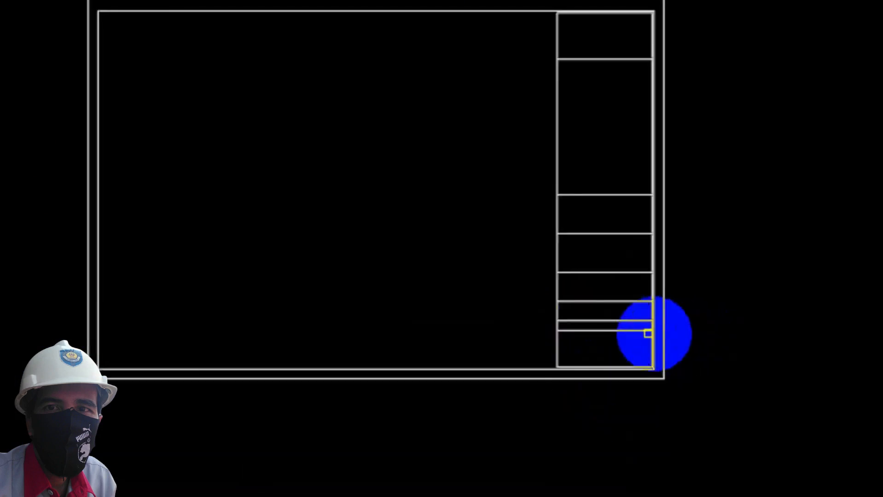
Compare the lower rows of the new title block with the student-data and NO. LEMBAR rows of the example
scroll(163, 355, "up", 9)
scroll(211, 345, "down", 4)
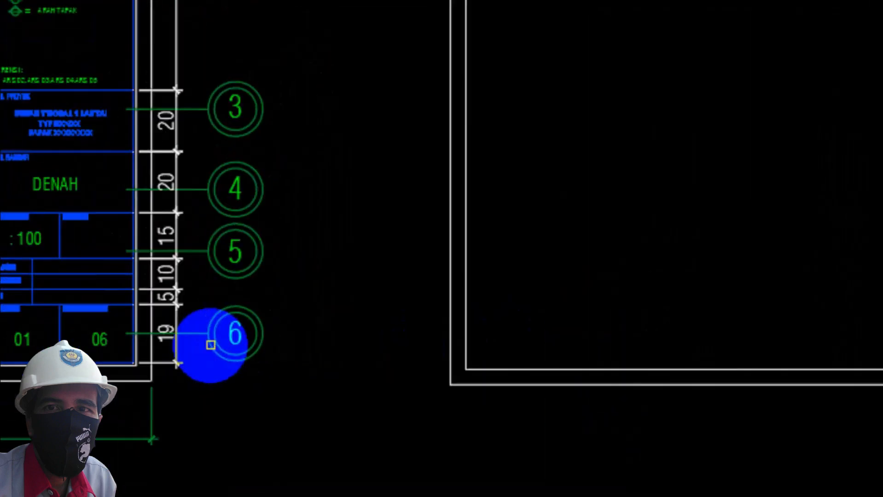
middle_click_drag(154, 335, 408, 336)
scroll(359, 322, "up", 1)
scroll(355, 319, "down", 3)
middle_click_drag(813, 329, 568, 288)
scroll(448, 326, "up", 1)
scroll(431, 330, "up", 1)
scroll(425, 306, "down", 3)
scroll(264, 306, "up", 3)
middle_click_drag(511, 238, 129, 217)
middle_click_drag(843, 217, 661, 188)
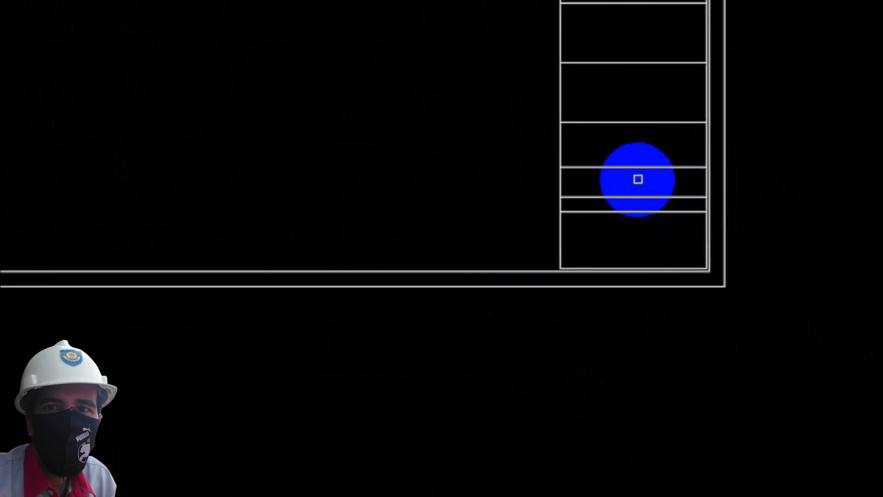
Add a horizontal line halfway through the 10 mm row, splitting it into two equal student-data rows
scroll(646, 178, "up", 4)
left_click(622, 217)
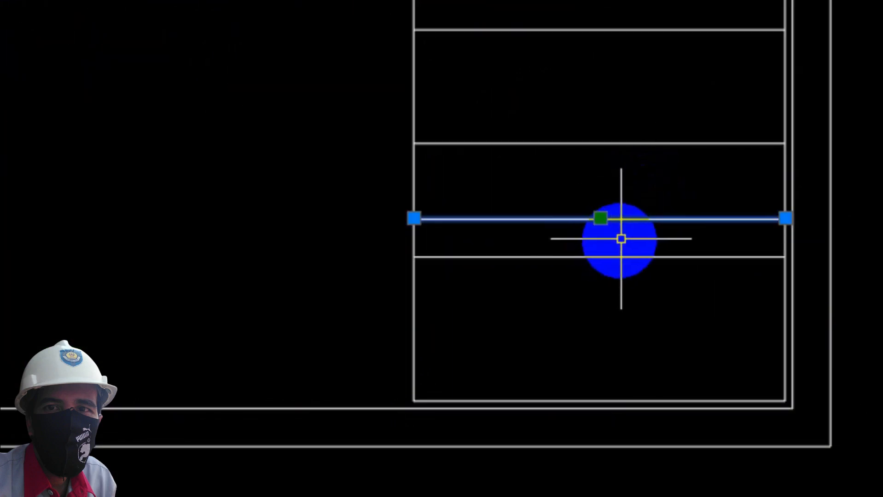
left_click(668, 219)
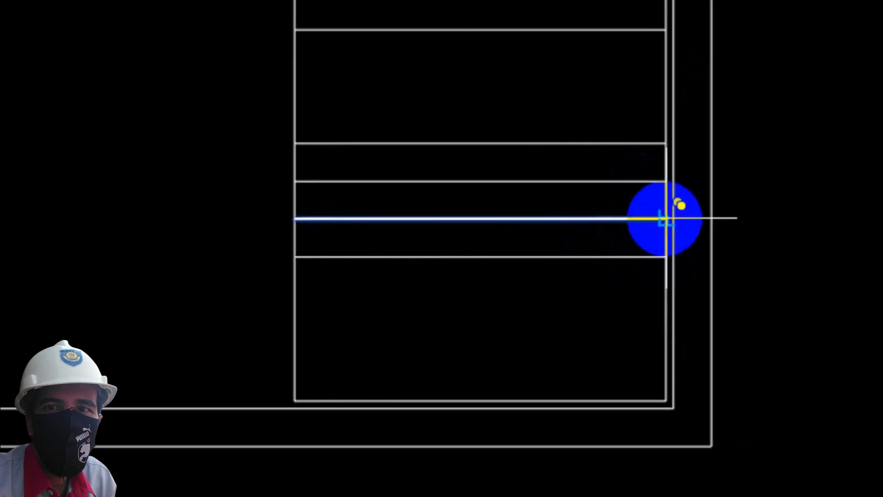
Draw a vertical line through the middle of the bottom row, dividing it into NO. LEMBAR and JUMLAH LEMBAR cells as in the example
scroll(666, 218, "down", 6)
scroll(174, 296, "up", 6)
scroll(185, 289, "down", 5)
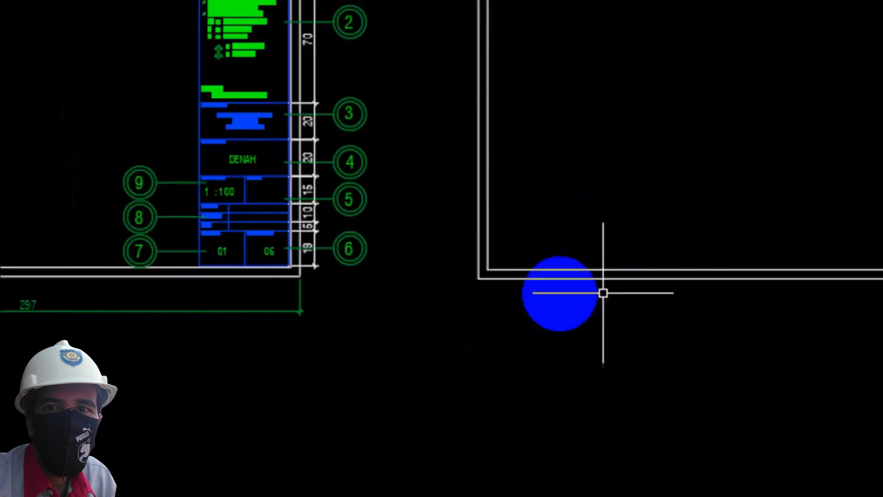
scroll(645, 246, "up", 6)
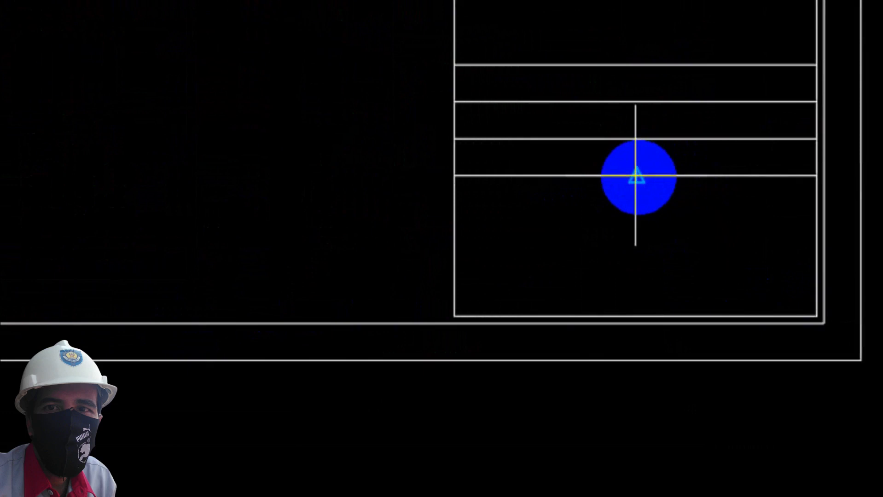
left_click(756, 175)
scroll(635, 311, "down", 6)
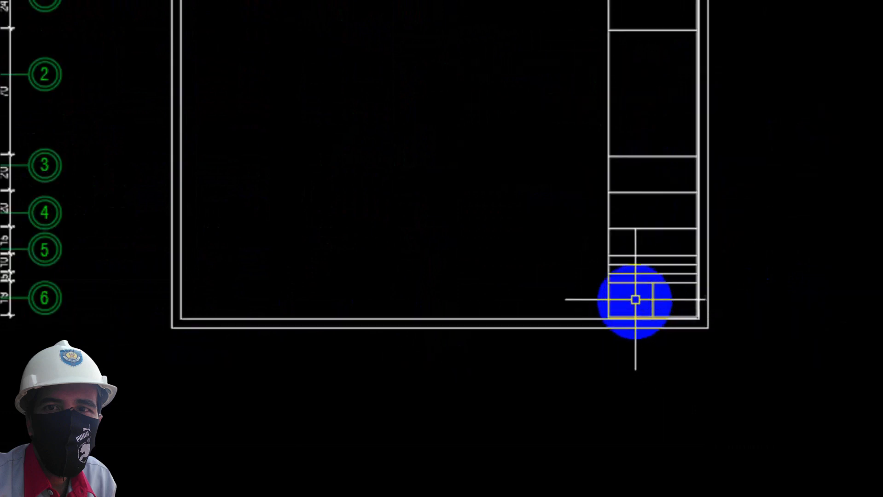
Draw a vertical line through the three student-data rows about one third across, separating labels from entries as in the example
scroll(204, 273, "up", 5)
scroll(203, 273, "up", 2)
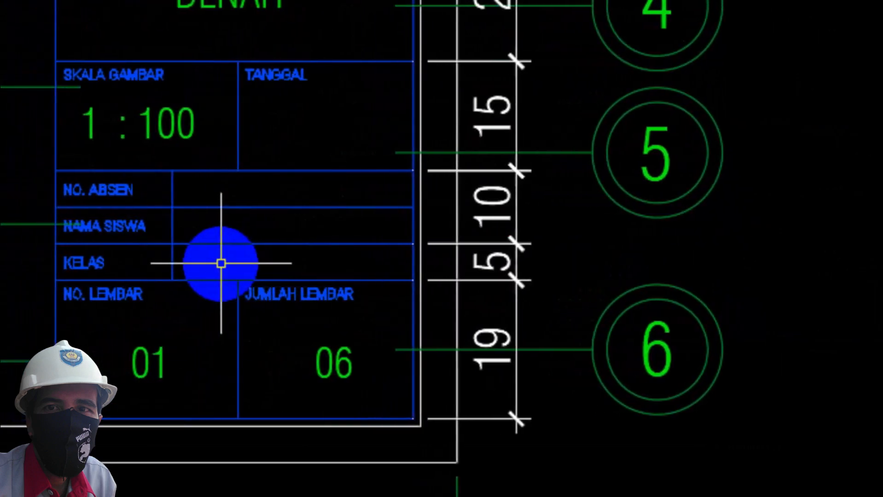
scroll(220, 270, "down", 4)
middle_click_drag(677, 255, 390, 297)
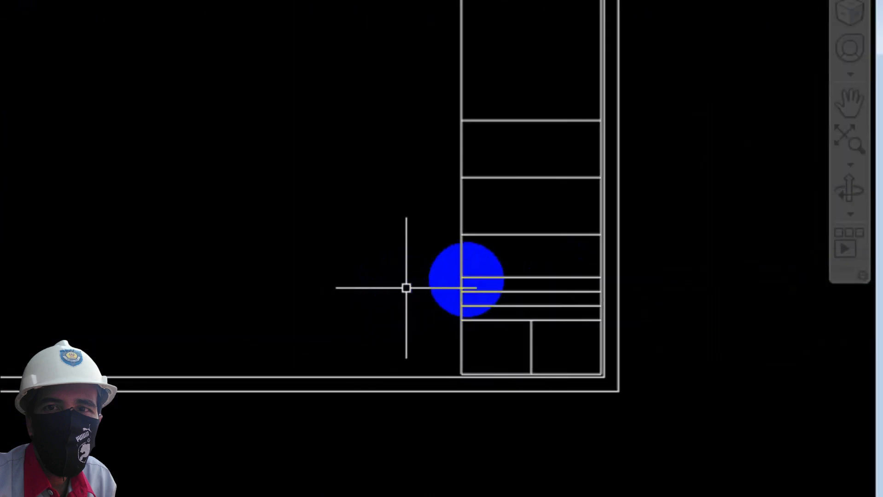
scroll(510, 282, "up", 8)
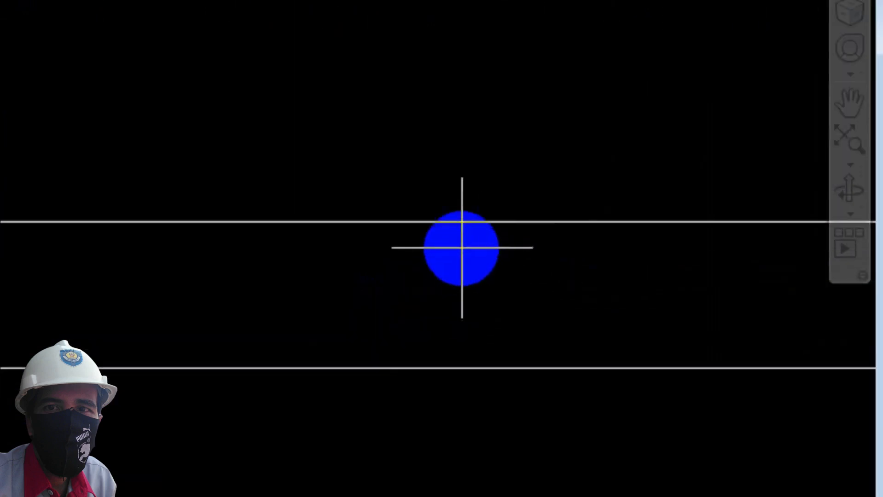
scroll(474, 237, "down", 5)
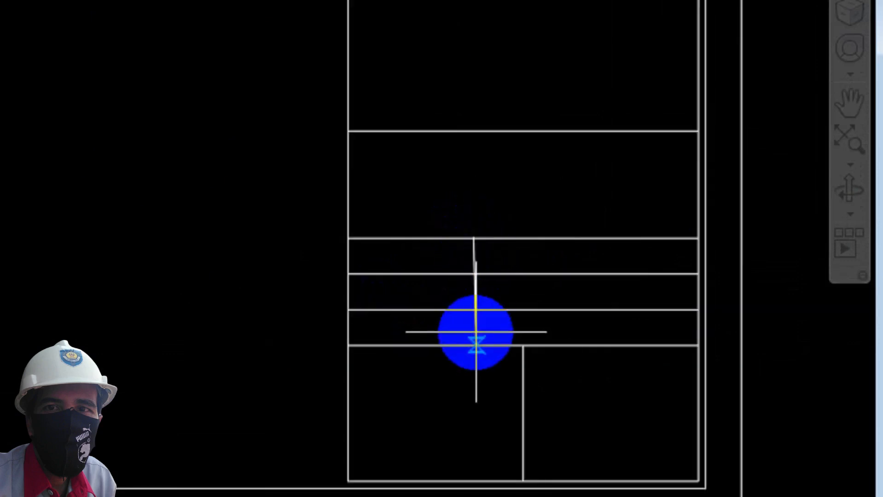
scroll(574, 331, "down", 5)
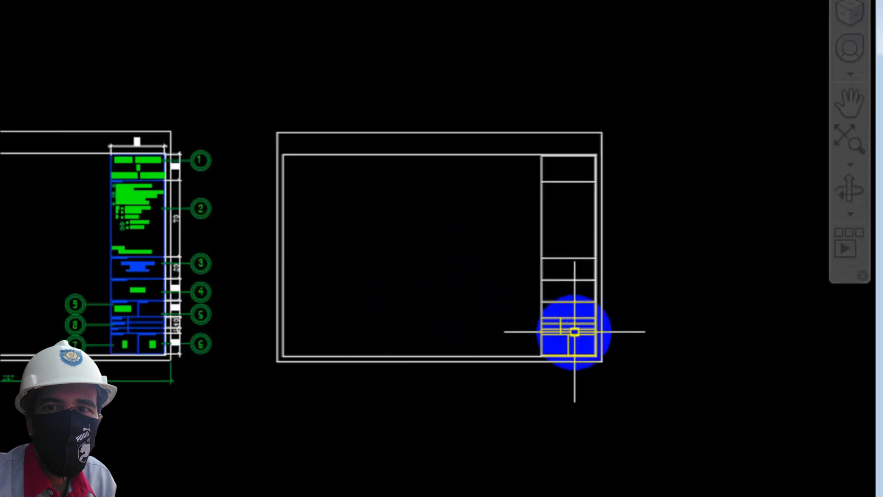
Draw a vertical line from the midpoint across the 15 mm row, dividing it into SKALA GAMBAR and TANGGAL cells
scroll(221, 327, "up", 2)
middle_click_drag(434, 305, 210, 347)
scroll(602, 329, "up", 8)
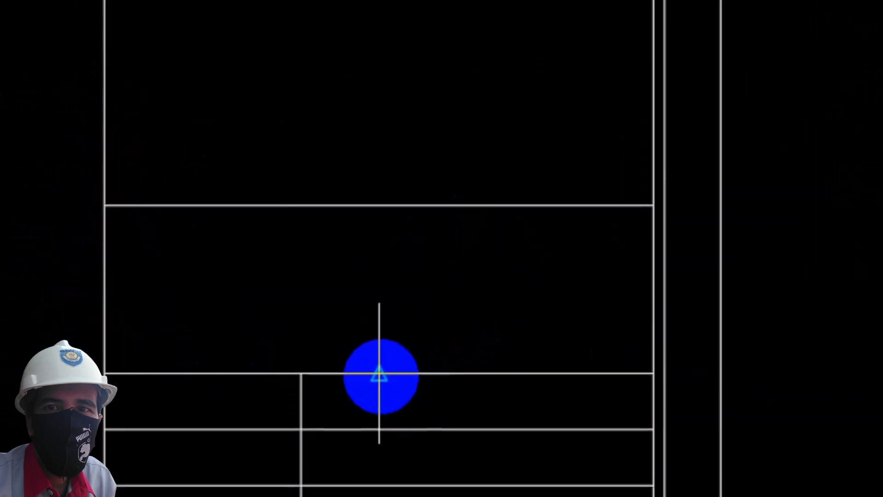
left_click(379, 368)
left_click(560, 209)
key("Escape")
scroll(559, 209, "down", 4)
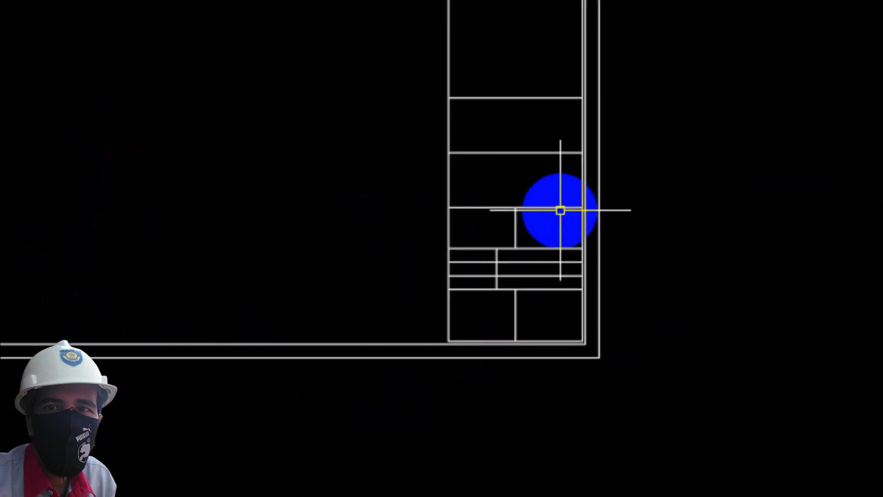
middle_click_drag(552, 154, 538, 307)
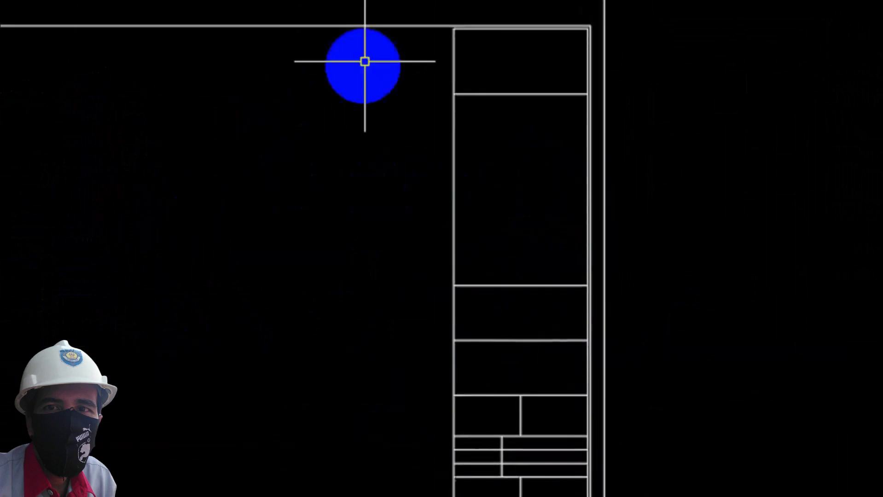
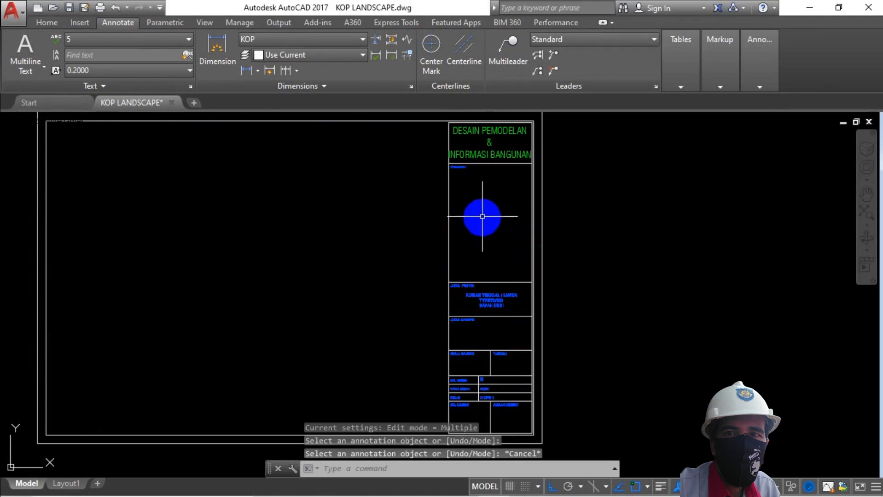
Move the outer sheet border of the new title block to the NO. PRINT layer
left_click(581, 190)
left_click(537, 196)
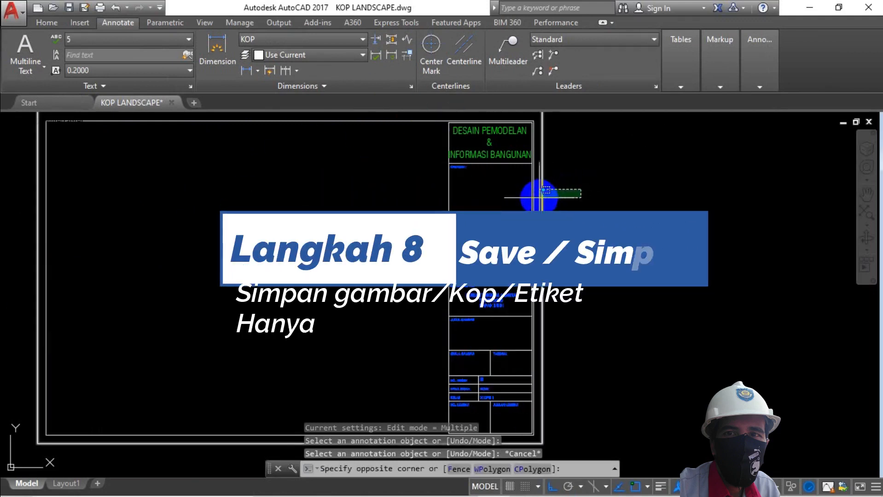
left_click(47, 22)
left_click(482, 39)
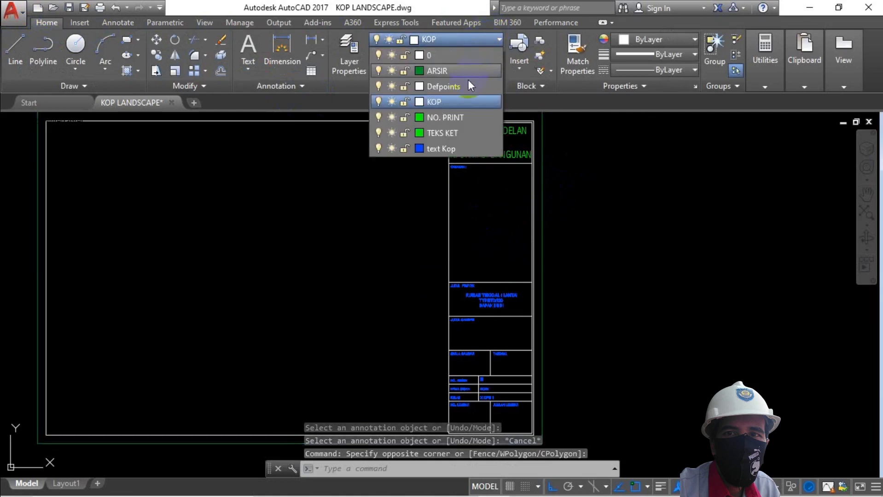
left_click(470, 118)
scroll(576, 212, "down", 4)
left_click(579, 223)
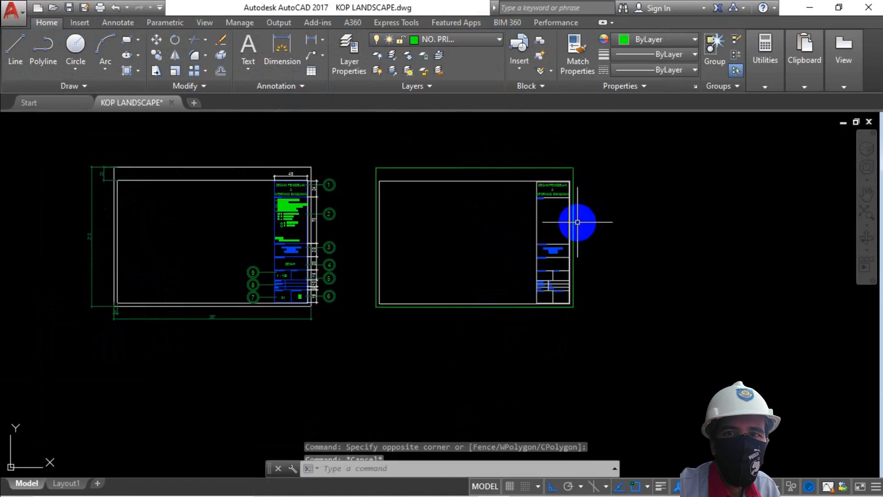
key("Escape")
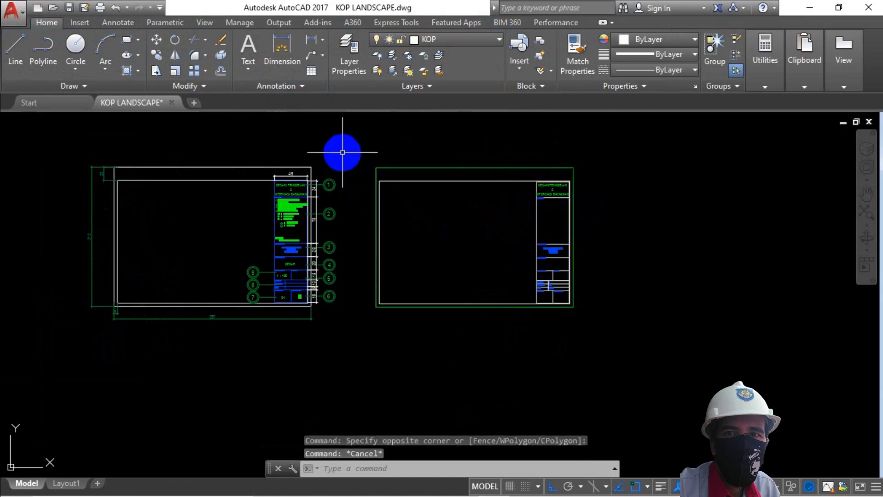
Erase the complete example sheet with its dimensions and numbered callouts, keeping only the new title block
left_click(344, 151)
left_click(66, 342)
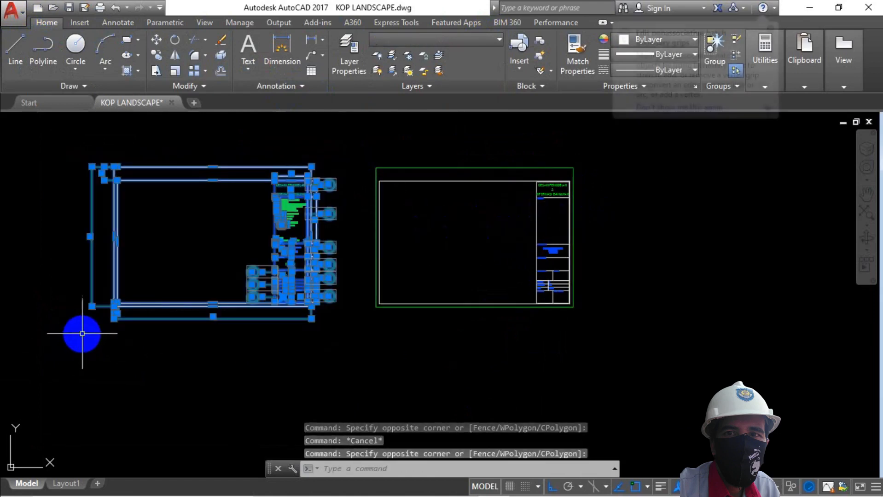
key("Delete")
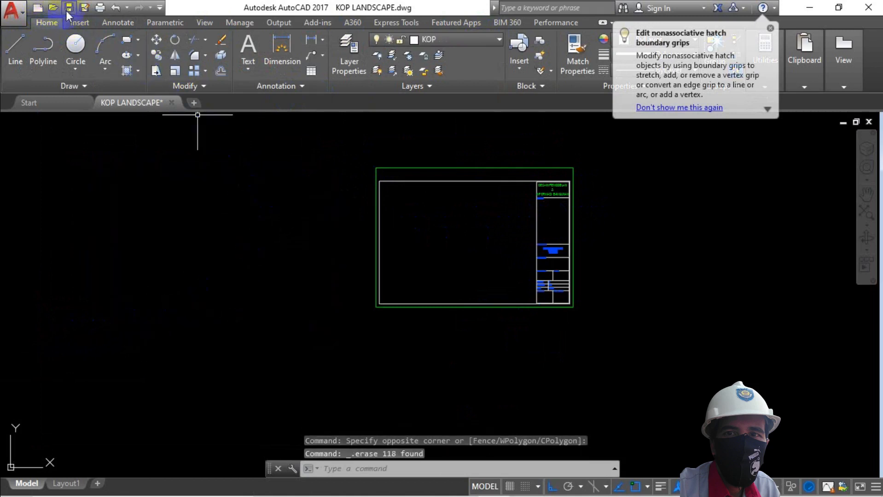
Save the drawing as KOP LANDSCAPE2 in the LATIHAN AUTOCAD folder and close AutoCAD
left_click(23, 23)
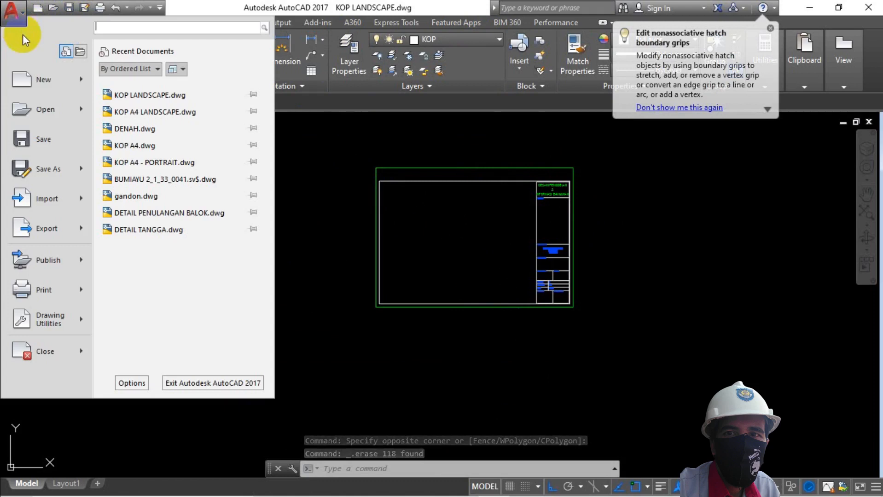
left_click(49, 163)
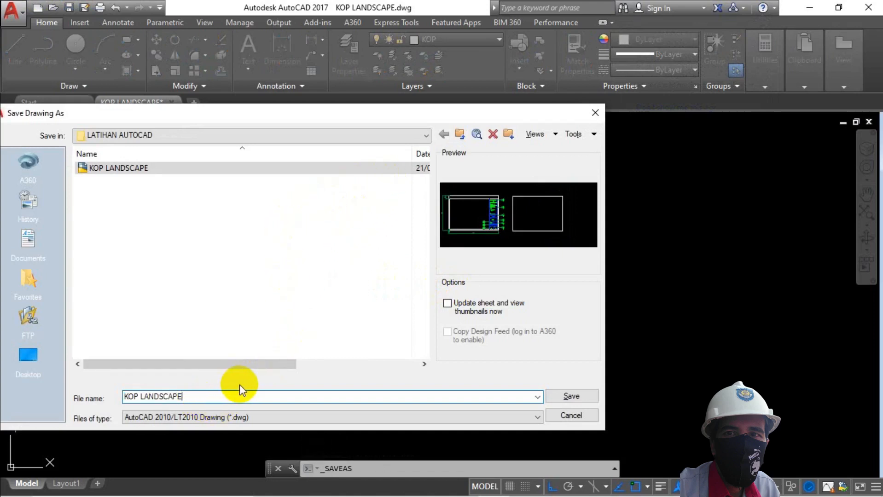
type("2")
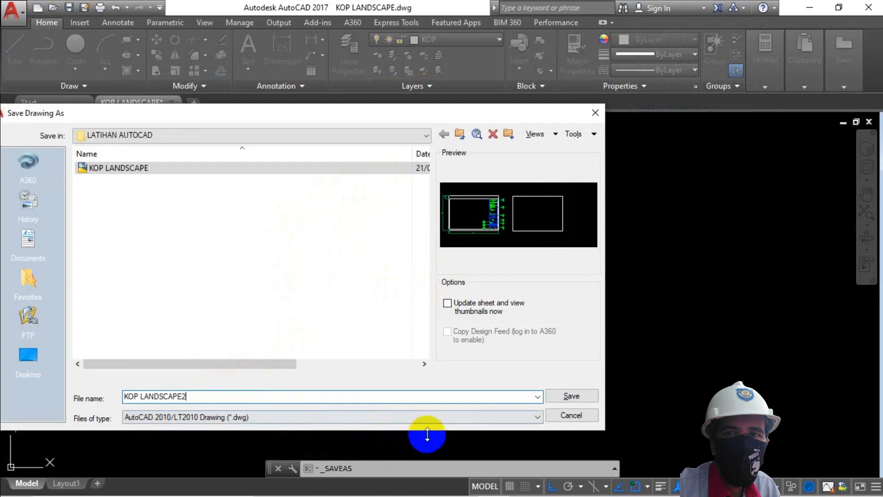
left_click(557, 396)
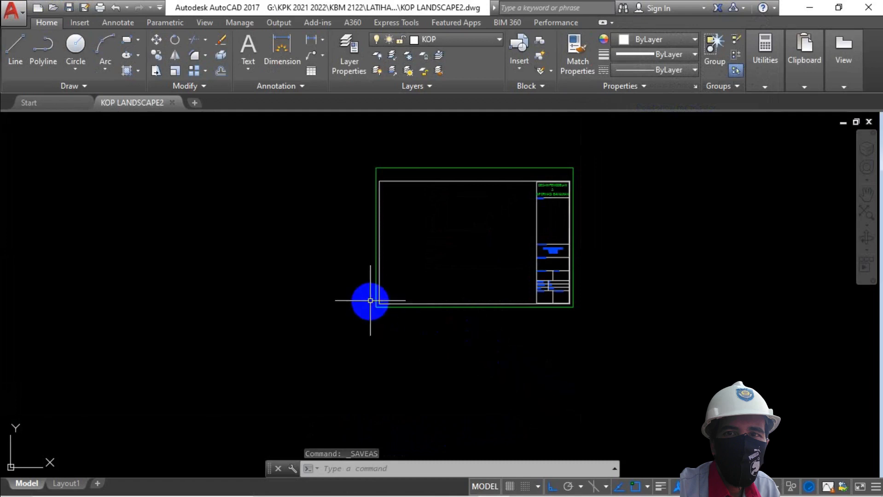
left_click(868, 10)
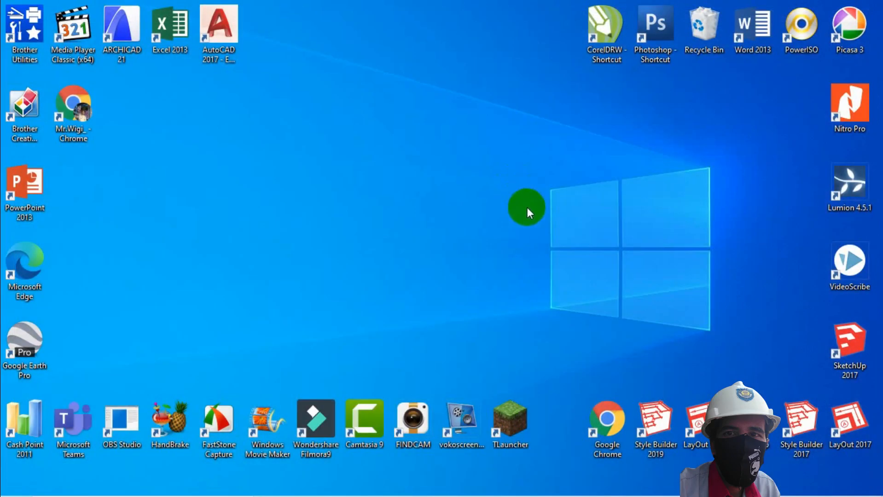
Switch to File Explorer and open the KW folder on New Volume (G:)
mouse_move(513, 495)
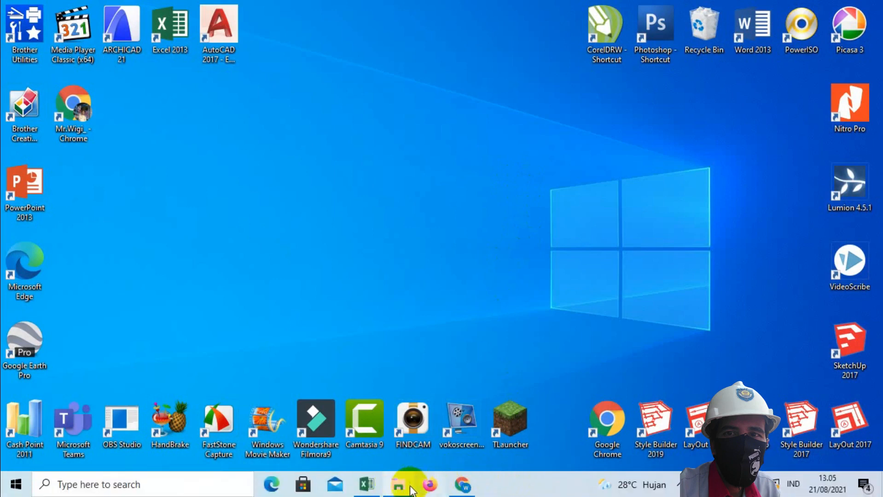
mouse_move(402, 489)
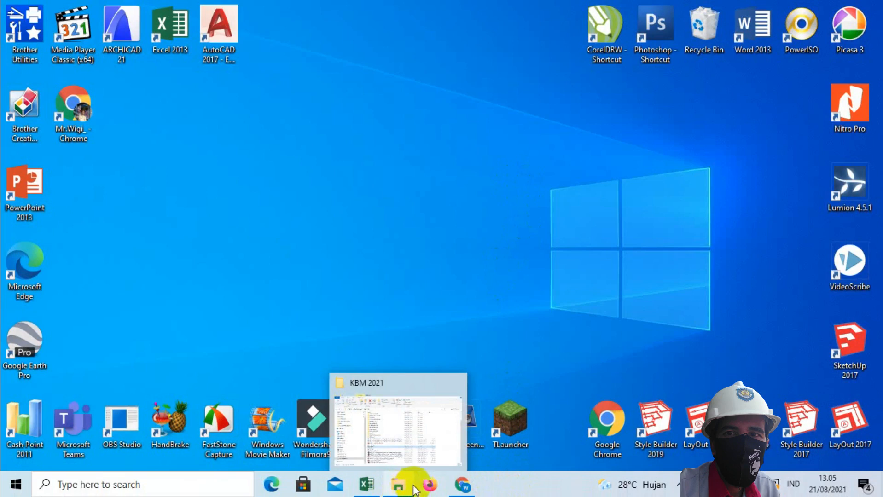
left_click(398, 487)
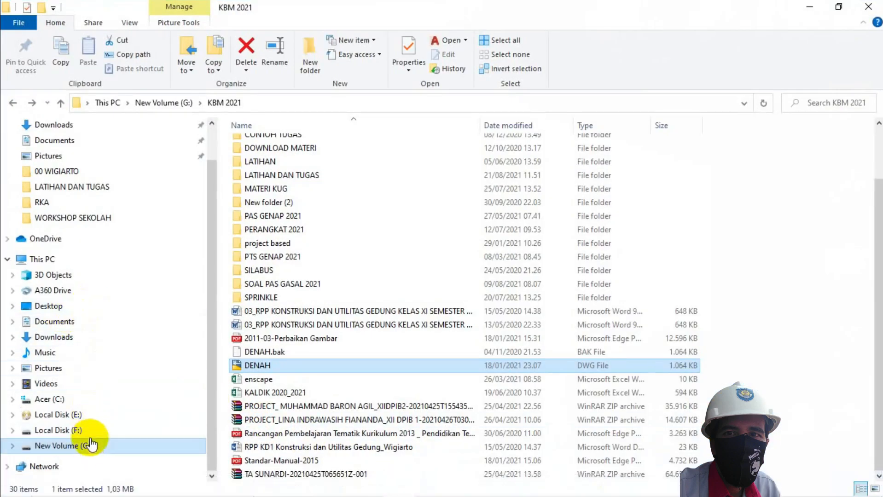
left_click(93, 450)
scroll(364, 346, "down", 7)
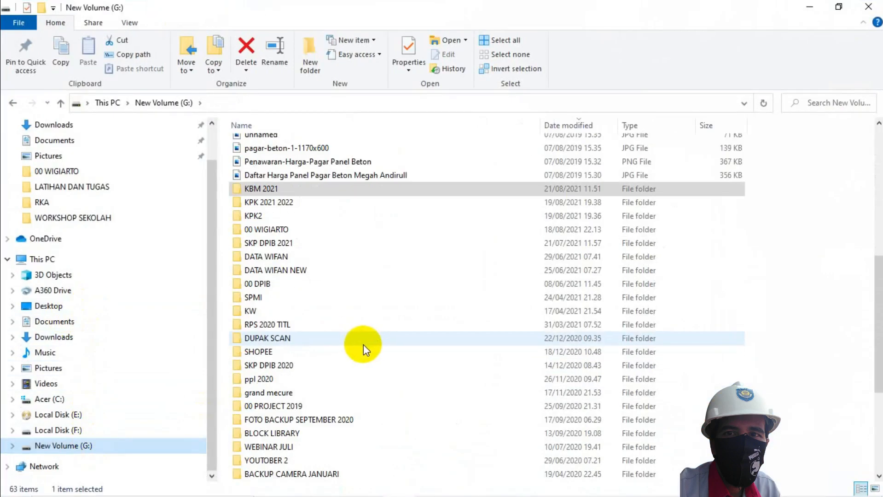
scroll(318, 309, "down", 3)
left_click(268, 190)
double_click(268, 190)
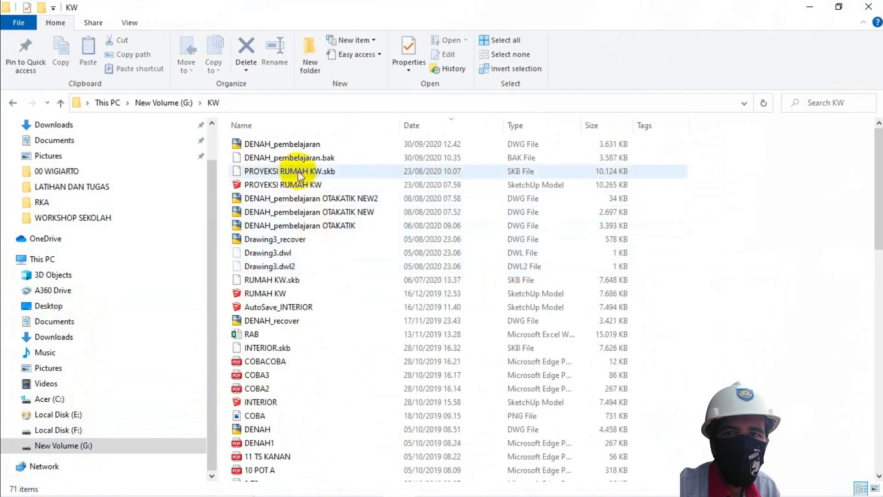
Open the DENAH_pembelajaran drawing in AutoCAD, ignoring its unresolved references
left_click(303, 144)
double_click(303, 145)
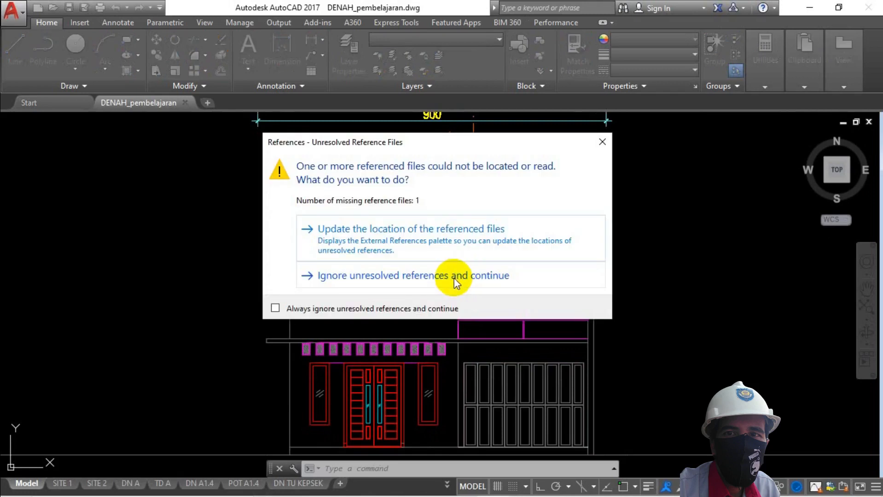
left_click(443, 274)
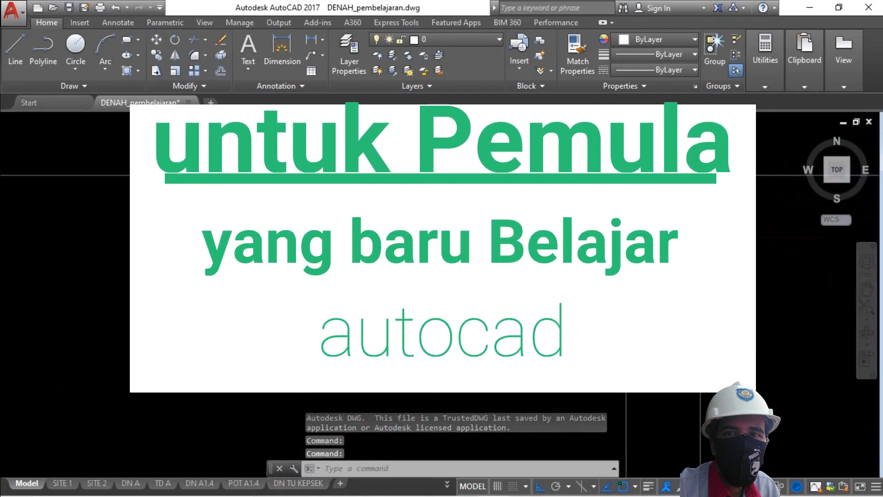
Examine the overall layout of drawing sheets and their title blocks in the model space of DENAH_pembelajaran
middle_click_drag(568, 299, 187, 328)
scroll(187, 328, "down", 5)
scroll(186, 329, "down", 4)
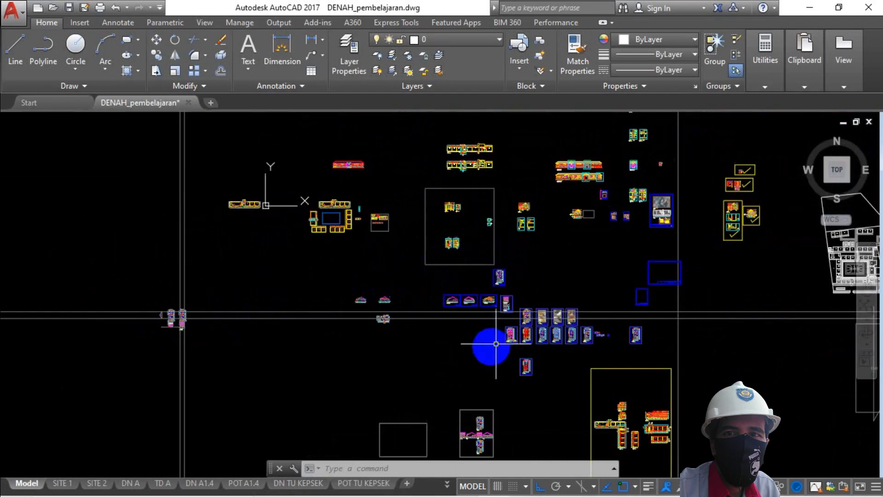
scroll(509, 351, "up", 4)
scroll(505, 338, "up", 2)
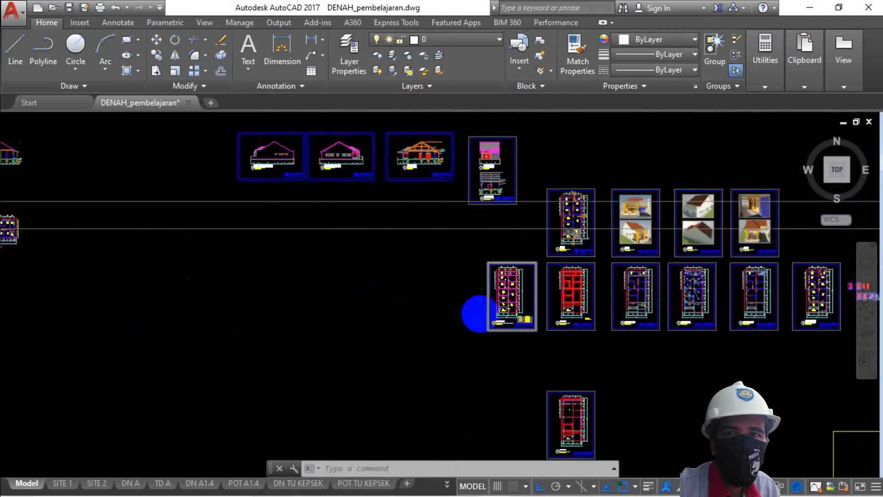
scroll(479, 314, "down", 2)
scroll(285, 270, "down", 2)
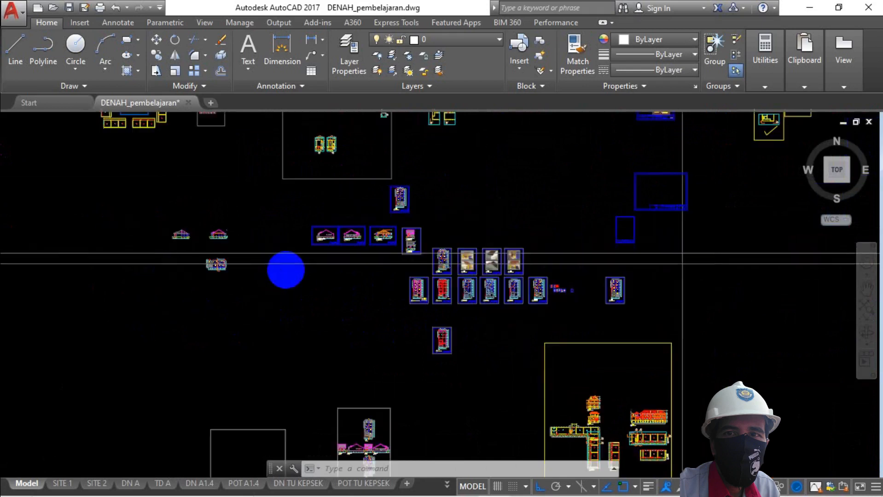
Examine the floor plan, section, elevation and view sheets laid out in the model space
scroll(286, 270, "down", 2)
middle_click_drag(256, 319, 301, 339)
scroll(409, 297, "up", 3)
scroll(476, 303, "up", 5)
middle_click_drag(459, 288, 354, 192)
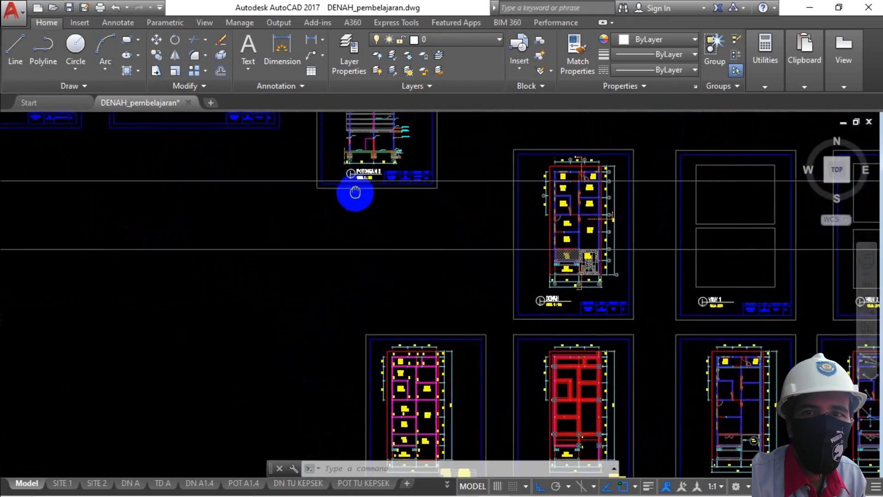
scroll(373, 230, "down", 2)
scroll(373, 230, "down", 2)
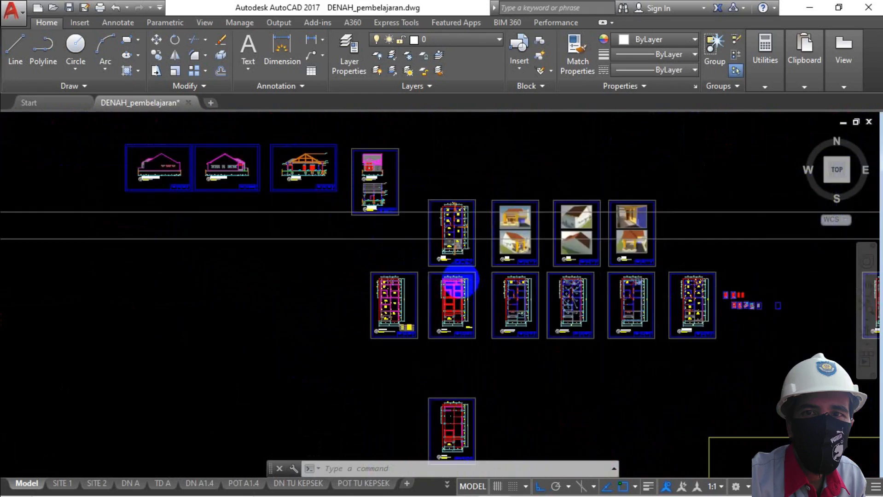
scroll(461, 280, "down", 2)
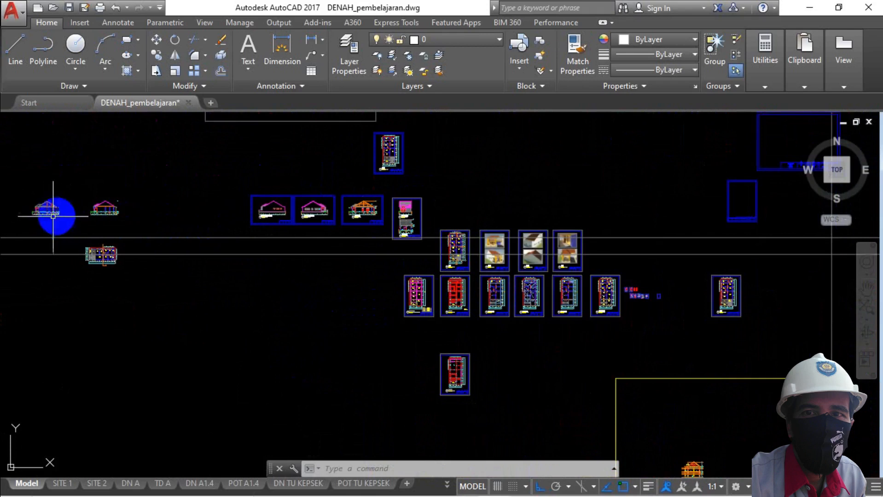
Delete the sheet frame and title block around the TAMPAK SAMPING KANAN elevation, keeping the drawing itself
scroll(278, 206, "up", 5)
scroll(278, 203, "up", 2)
scroll(281, 200, "down", 2)
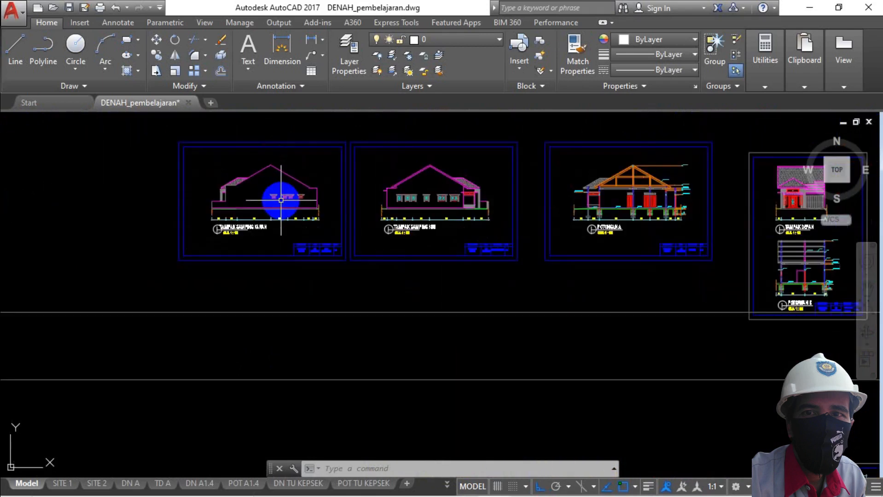
left_click(299, 130)
left_click(283, 155)
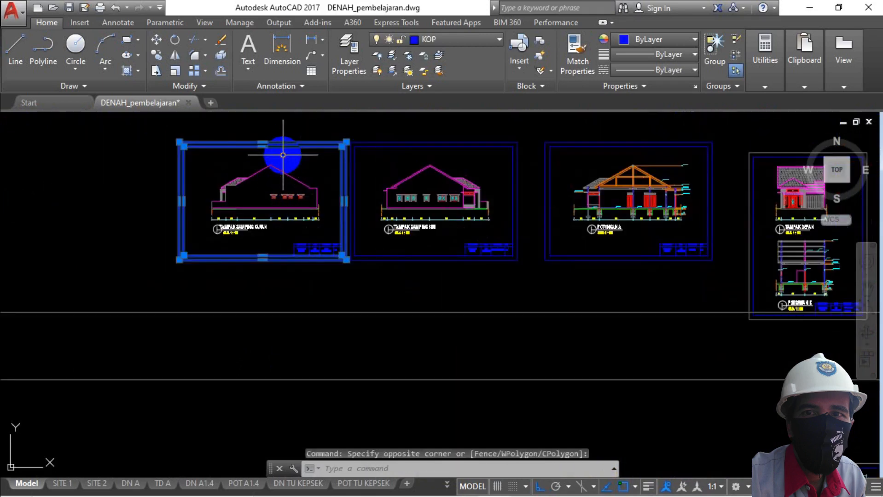
key("Delete")
left_click(345, 237)
left_click(275, 284)
key("Delete")
Inspect the dimensions, title and scale text beneath the TAMPAK SAMPING KANAN elevation
scroll(216, 228, "up", 8)
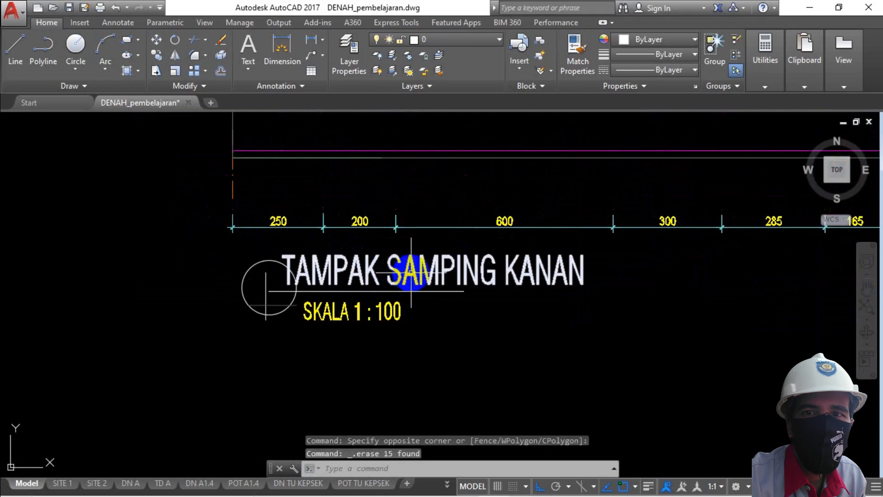
middle_click_drag(429, 241, 267, 296)
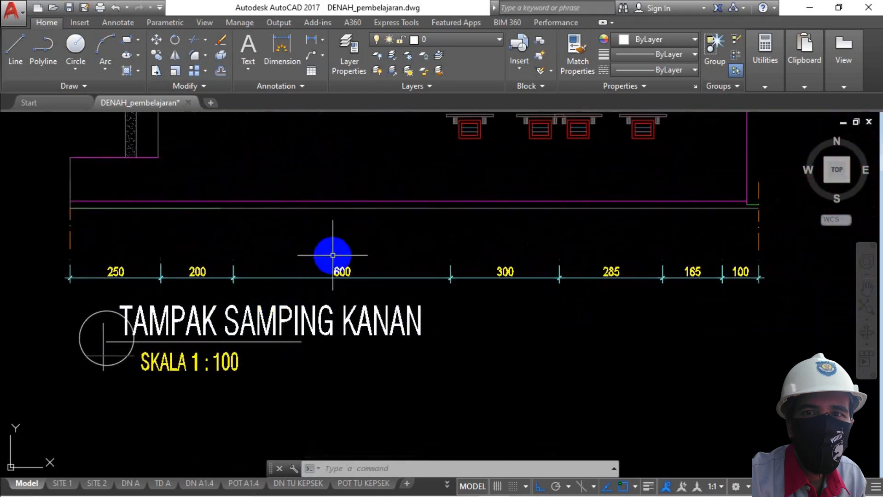
scroll(333, 253, "down", 2)
middle_click_drag(397, 260, 404, 335)
scroll(405, 334, "down", 2)
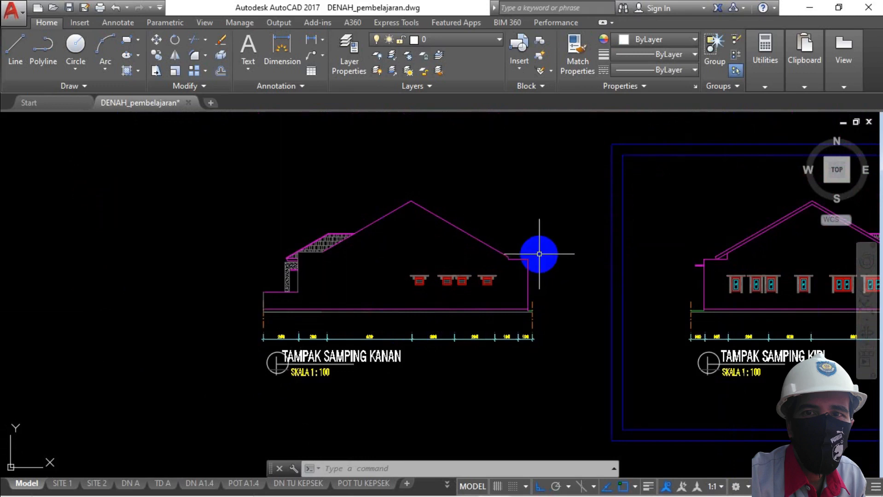
Start attaching a reference file and browse to the LATIHAN AUTOCAD folder under KPK 2021 2022 and KBM 2122 on New Volume (G:)
left_click(80, 24)
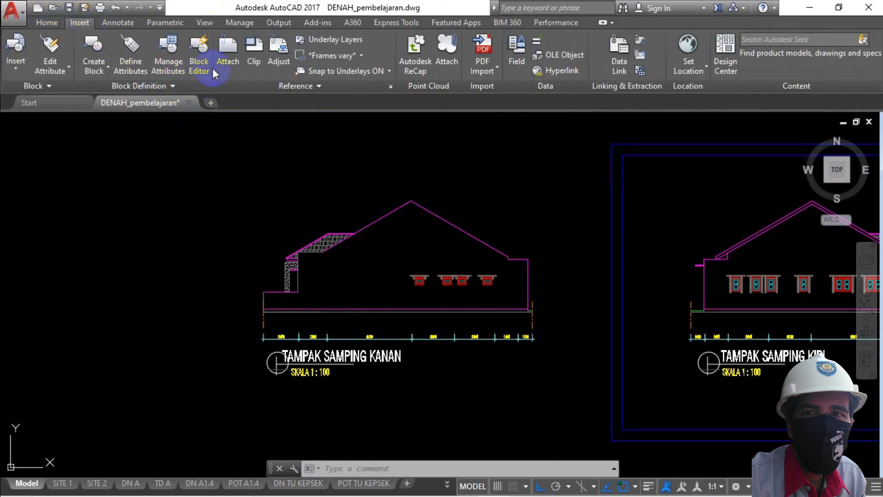
left_click(228, 56)
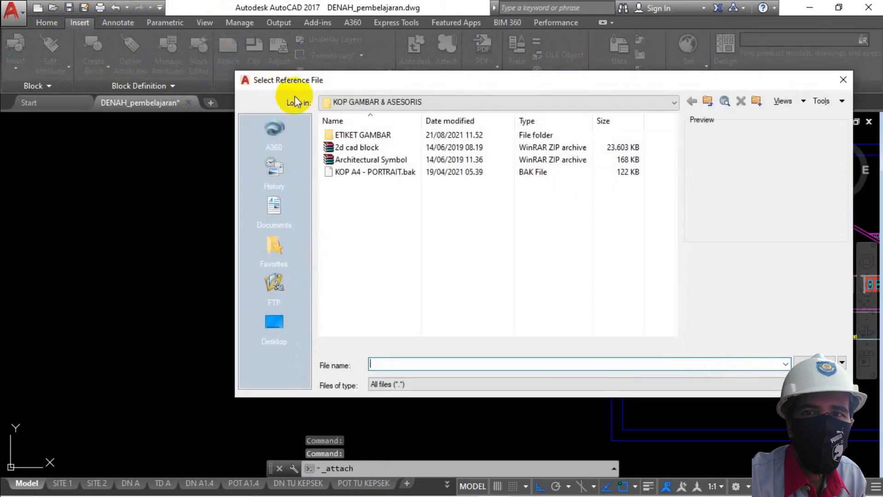
left_click(650, 109)
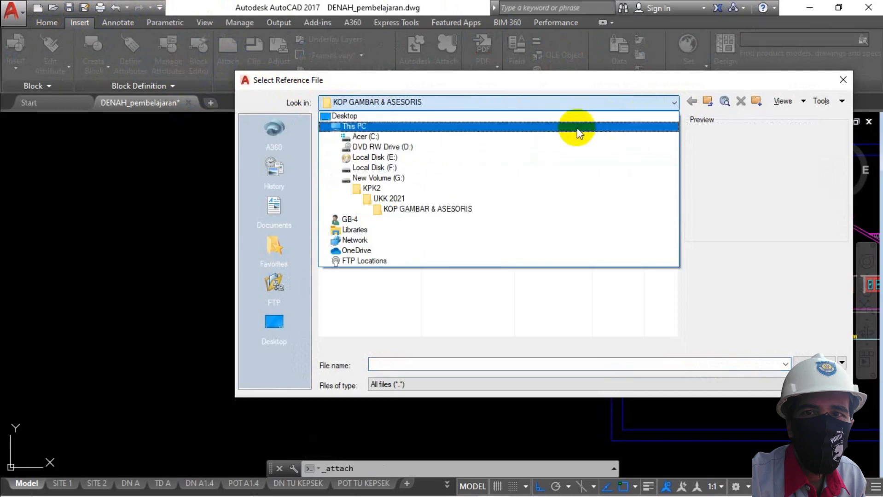
left_click(442, 177)
scroll(411, 200, "down", 5)
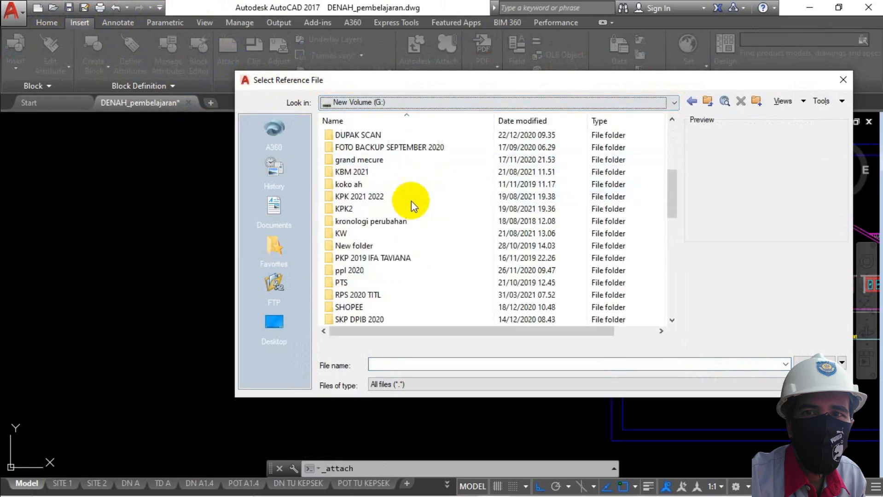
scroll(412, 203, "down", 1)
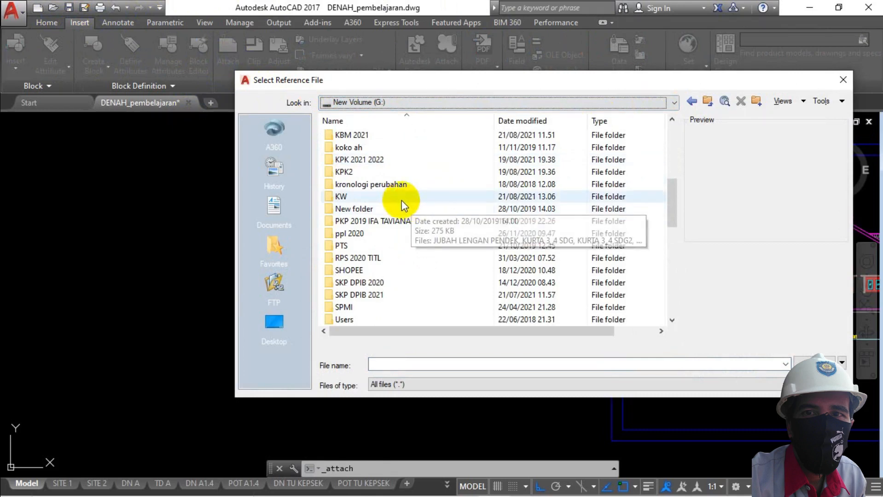
scroll(389, 195, "down", 5)
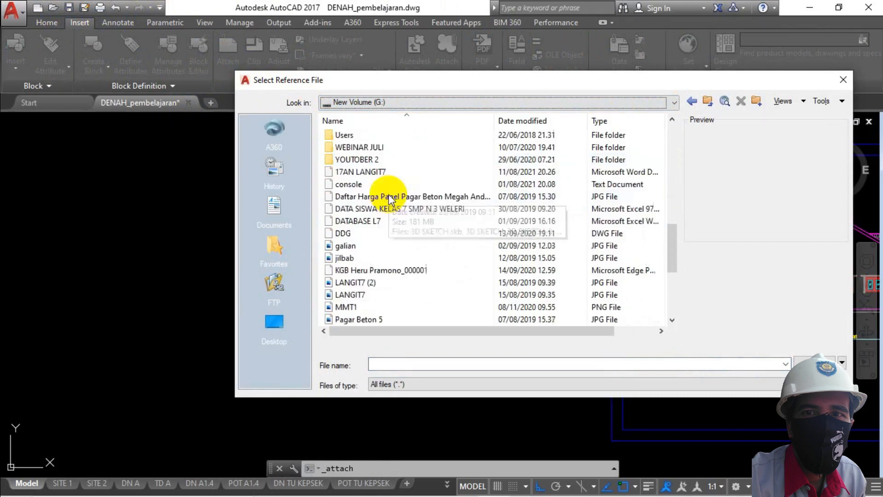
scroll(388, 196, "up", 6)
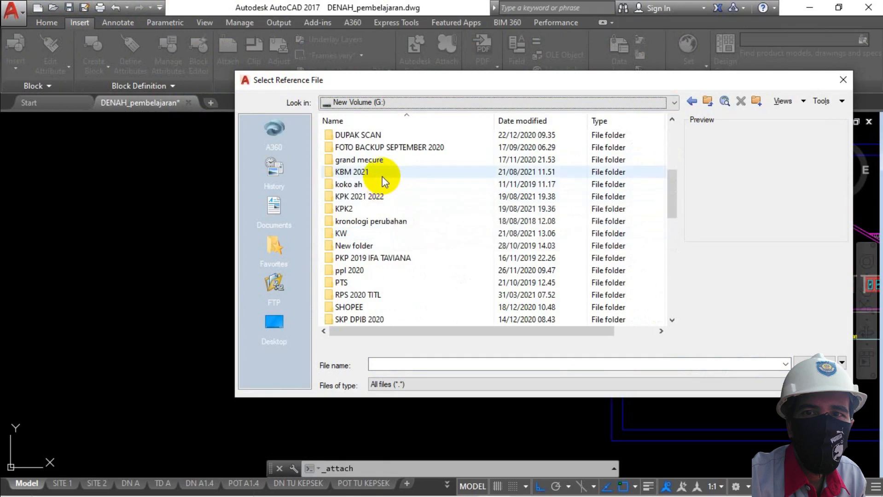
scroll(386, 179, "up", 5)
scroll(385, 179, "down", 5)
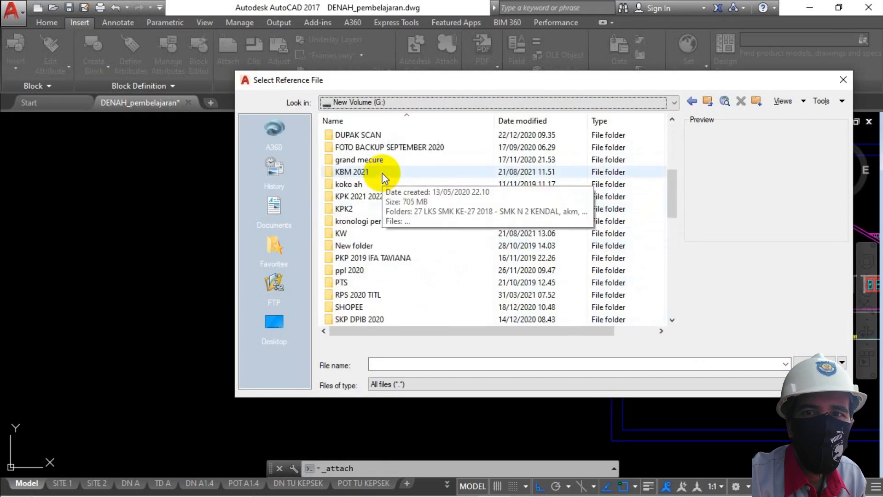
scroll(385, 178, "down", 2)
scroll(384, 178, "up", 1)
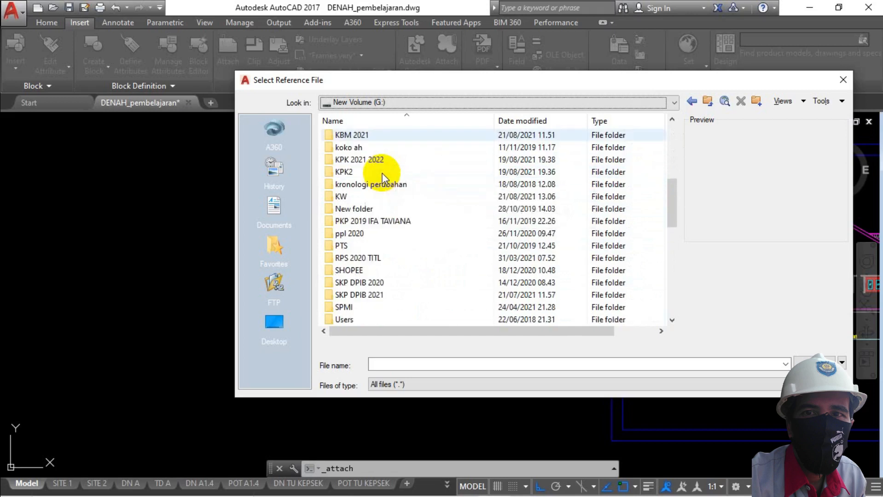
double_click(386, 161)
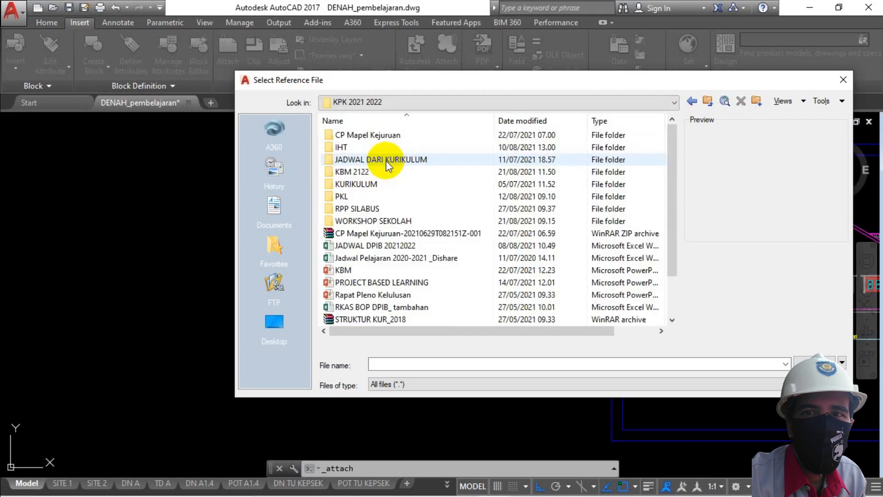
double_click(389, 172)
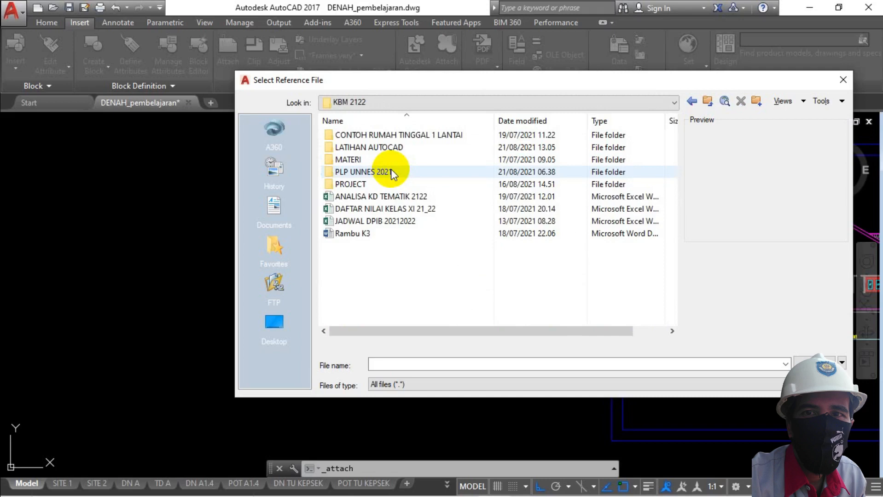
double_click(395, 146)
Attach KOP LANDSCAPE2 as an external reference at scale 1.00 and rotation 0, placing it below and left of the TAMPAK SAMPING KANAN elevation
left_click(401, 160)
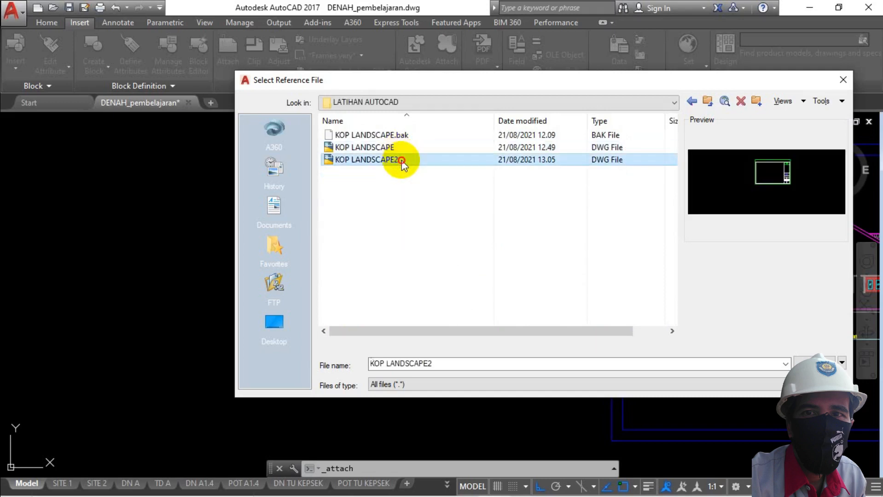
left_click(809, 360)
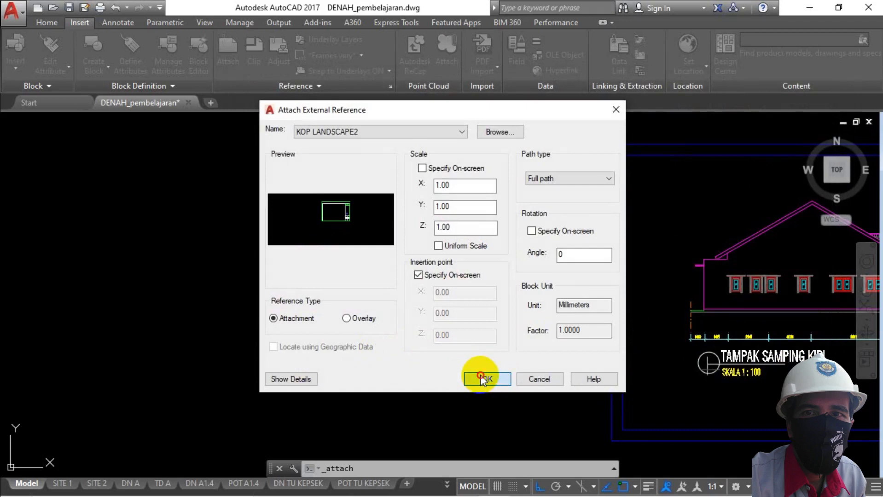
left_click(482, 379)
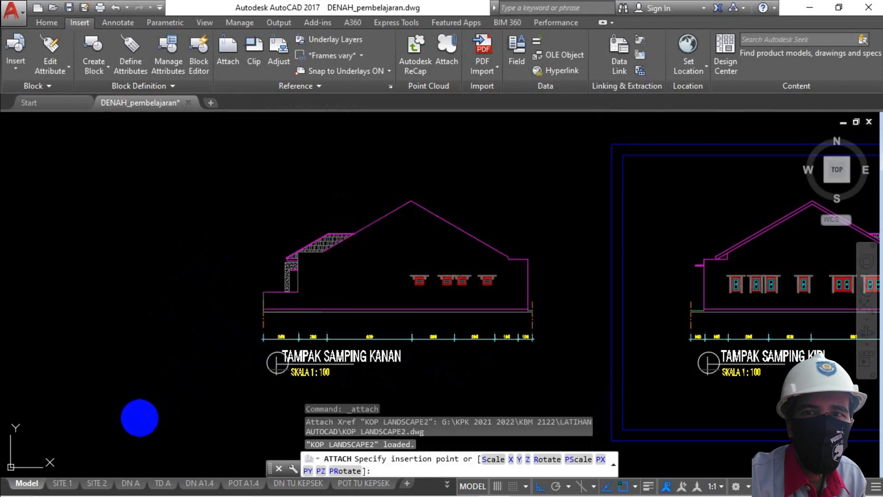
left_click(140, 418)
Compare the size of the attached KOP LANDSCAPE2 sheet with the TAMPAK SAMPING KANAN elevation
middle_click_drag(150, 384, 160, 363)
scroll(180, 287, "up", 5)
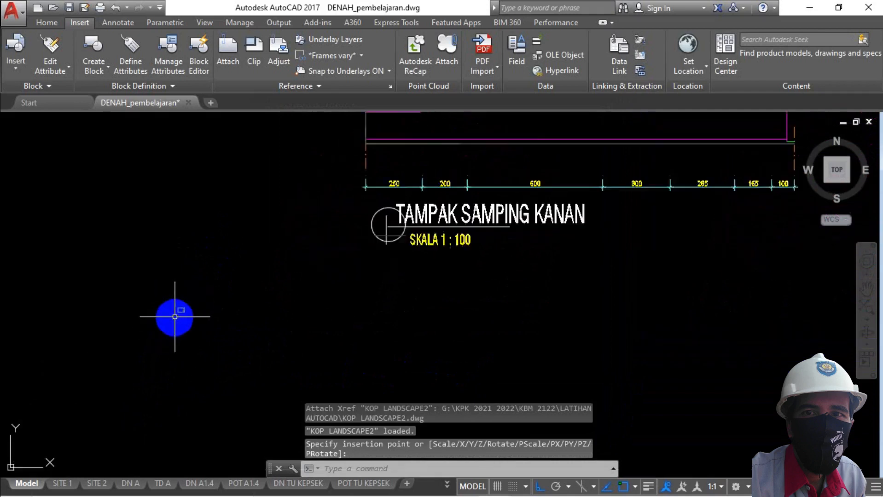
scroll(205, 288, "up", 2)
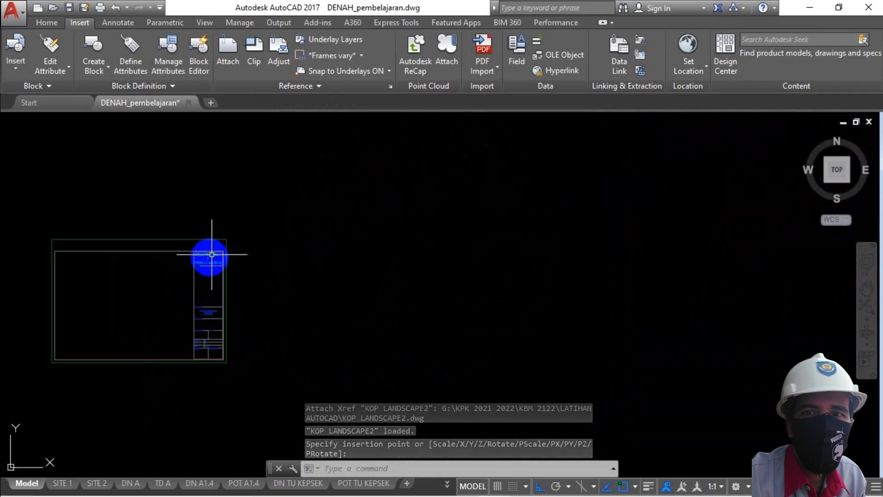
scroll(236, 268, "down", 5)
scroll(236, 268, "down", 4)
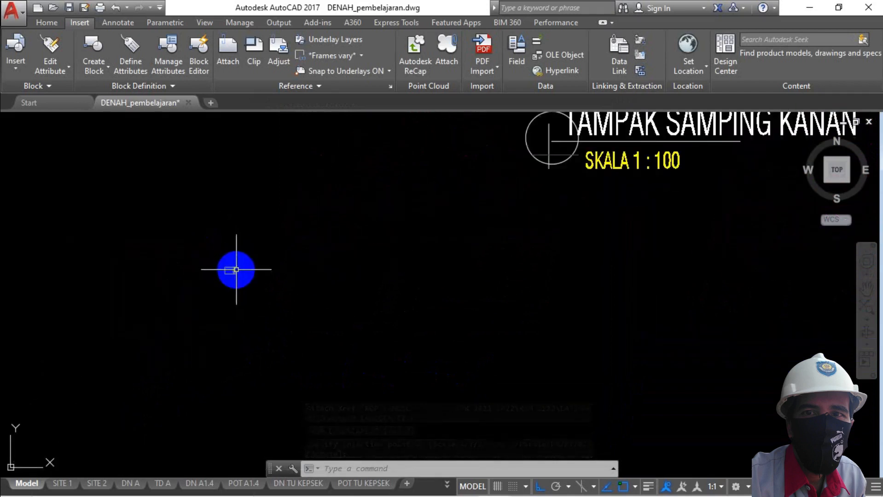
scroll(329, 267, "up", 4)
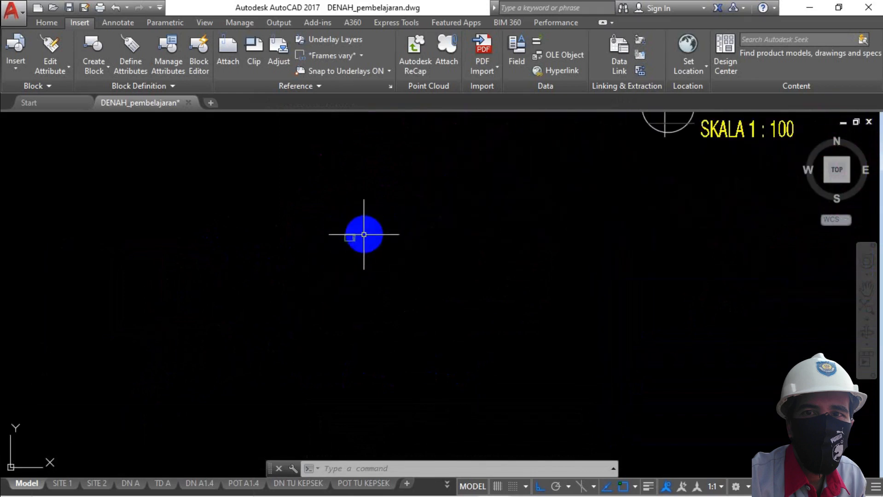
mouse_move(366, 238)
middle_mouse_down()
mouse_move(331, 286)
mouse_move(243, 332)
middle_mouse_up()
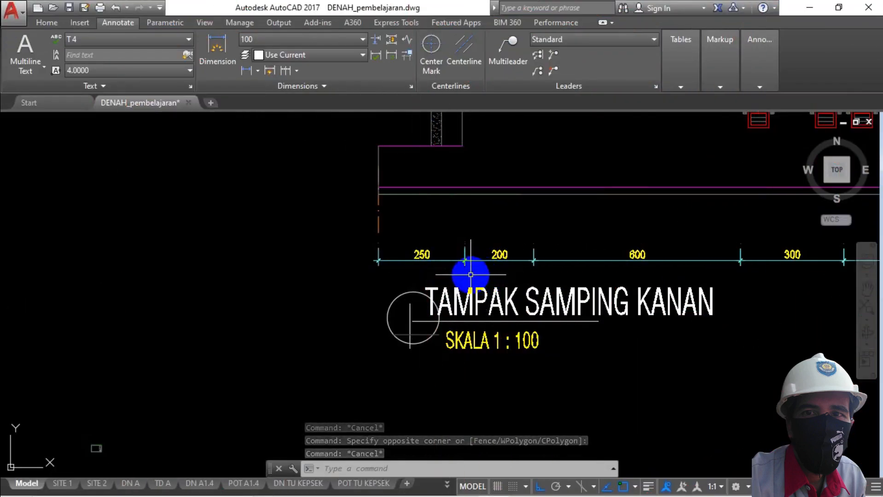
Set the measurement scale factor of the D1000 dimension style to 1
type("d")
key("Return")
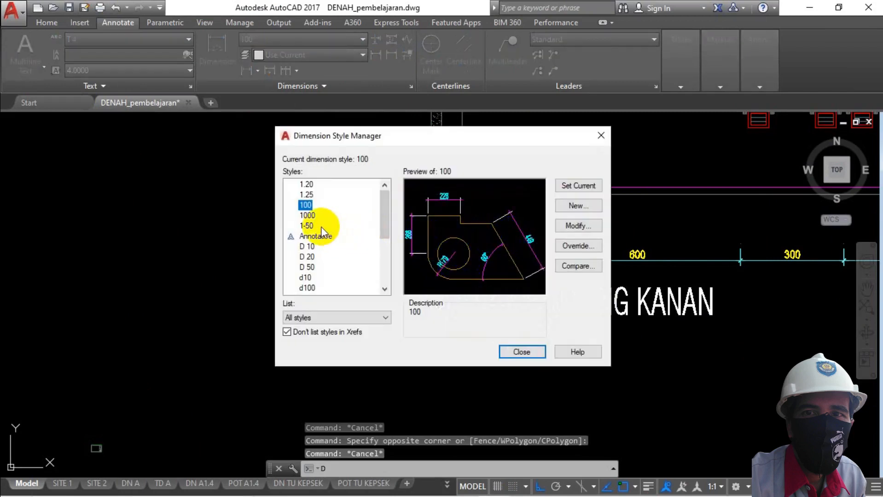
scroll(322, 232, "down", 2)
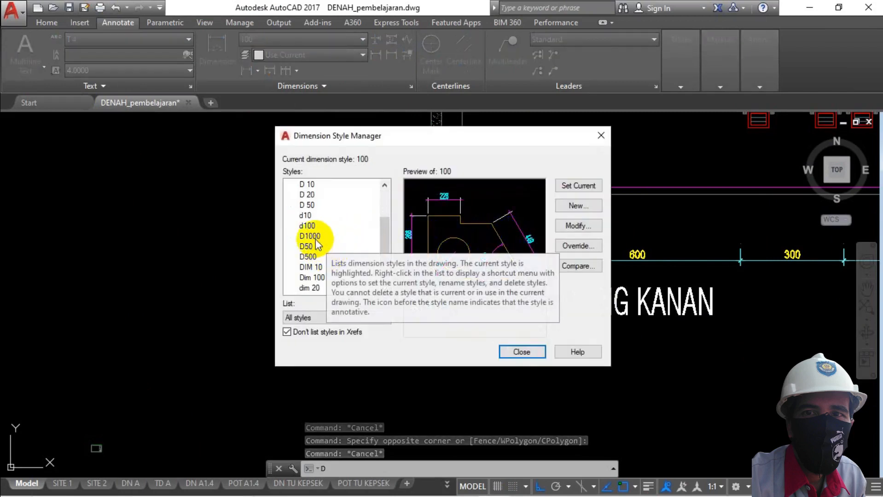
left_click(316, 237)
left_click(582, 229)
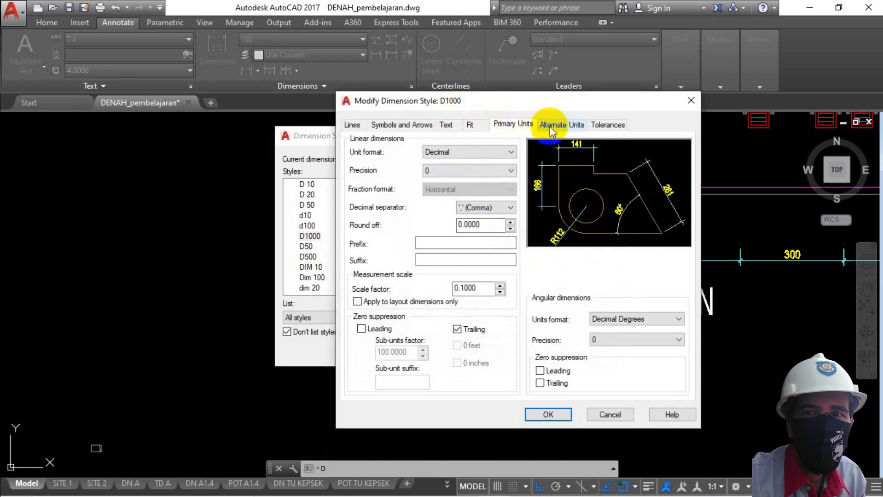
left_click_drag(477, 289, 442, 290)
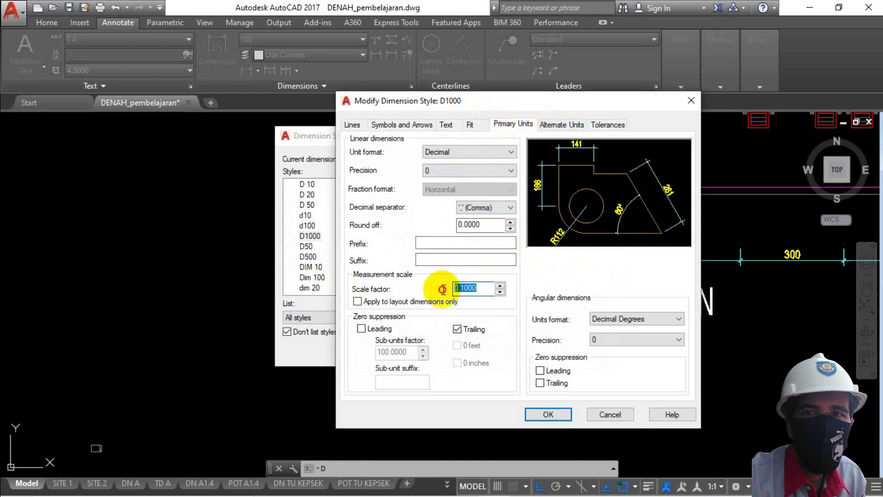
type("1")
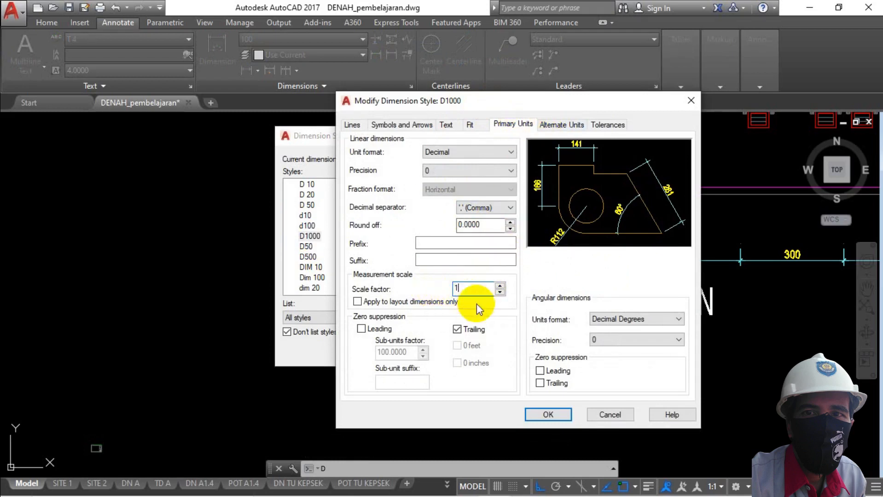
left_click(548, 415)
left_click(524, 354)
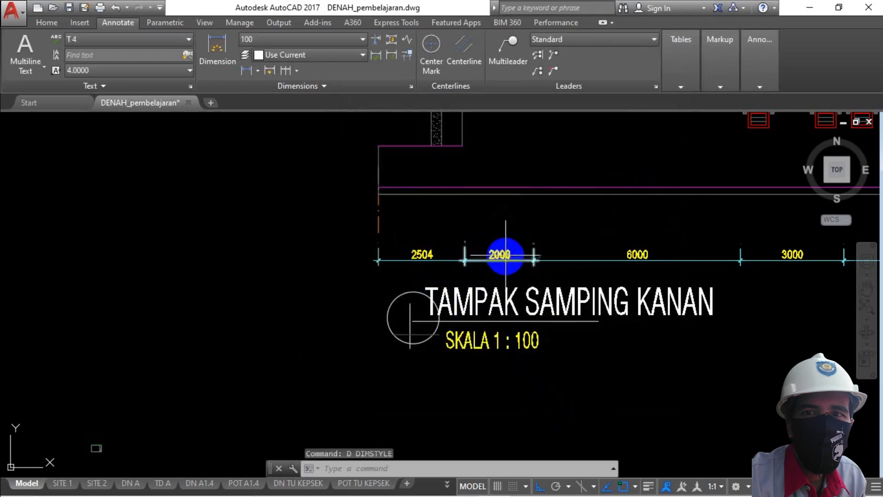
scroll(479, 257, "down", 4)
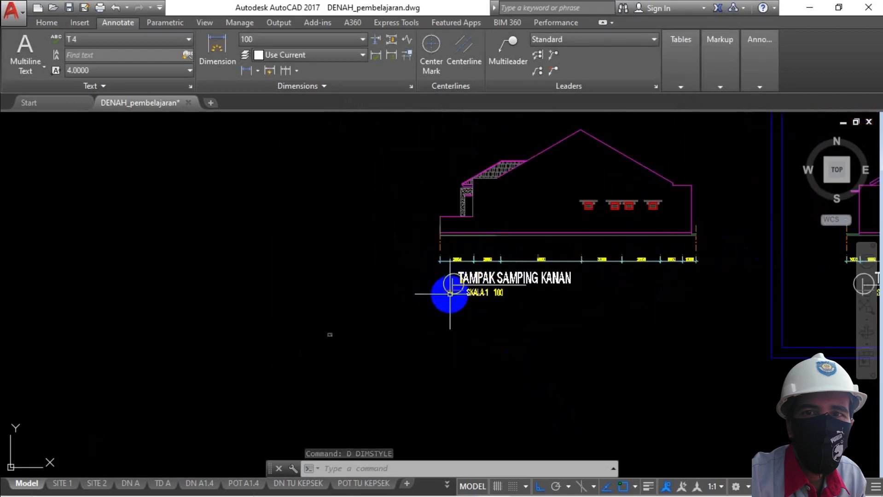
mouse_move(450, 312)
middle_mouse_down()
mouse_move(396, 313)
mouse_move(389, 335)
middle_mouse_up()
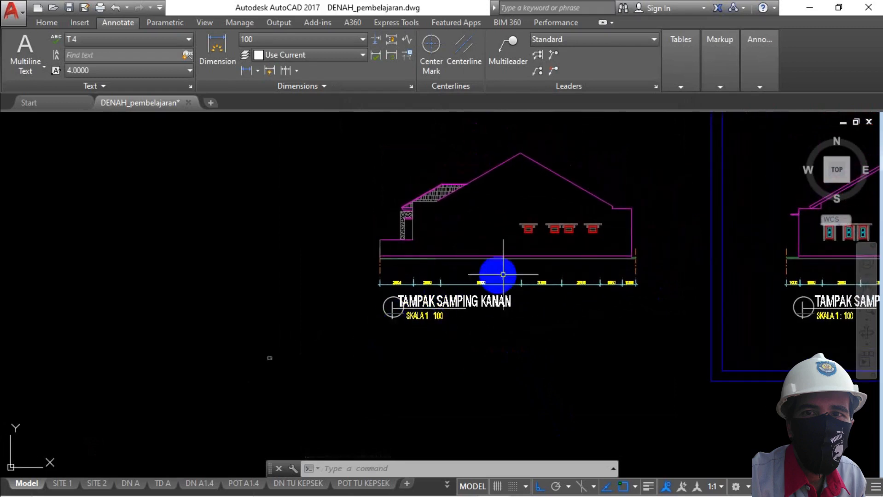
Scale the attached KOP LANDSCAPE2 sheet by a factor of 100 from its lower-left corner
scroll(503, 274, "up", 5)
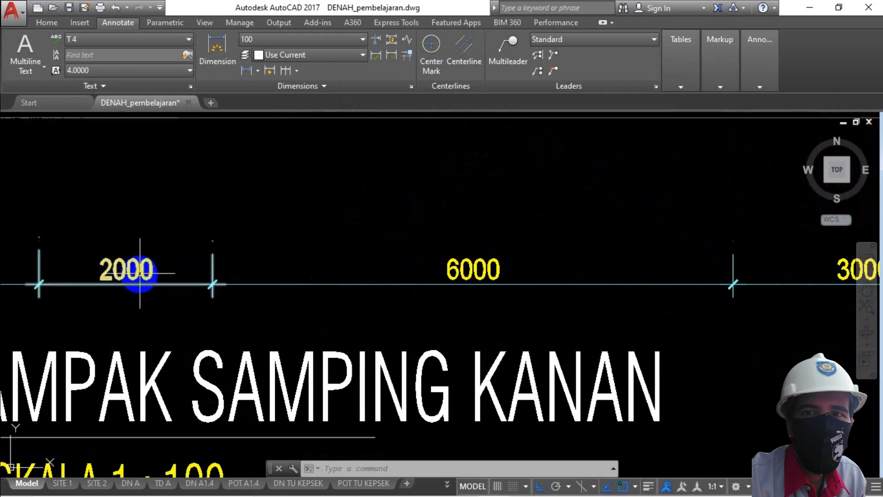
scroll(513, 241, "down", 5)
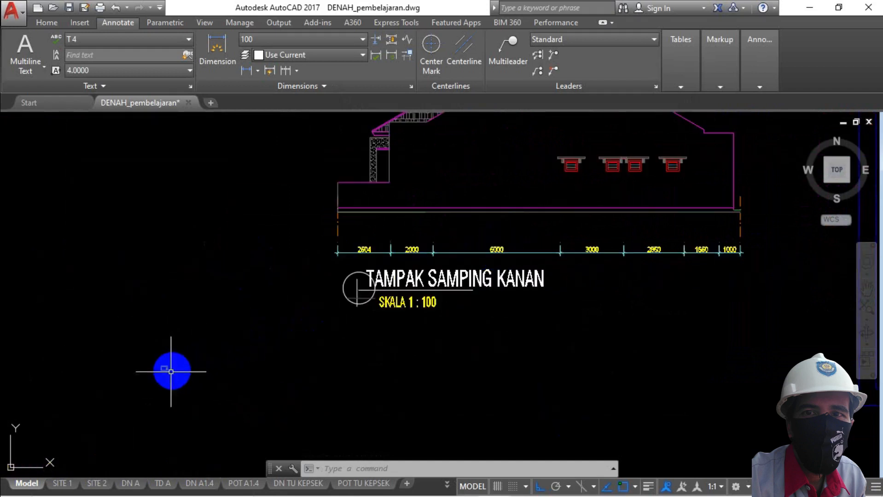
scroll(164, 373, "up", 4)
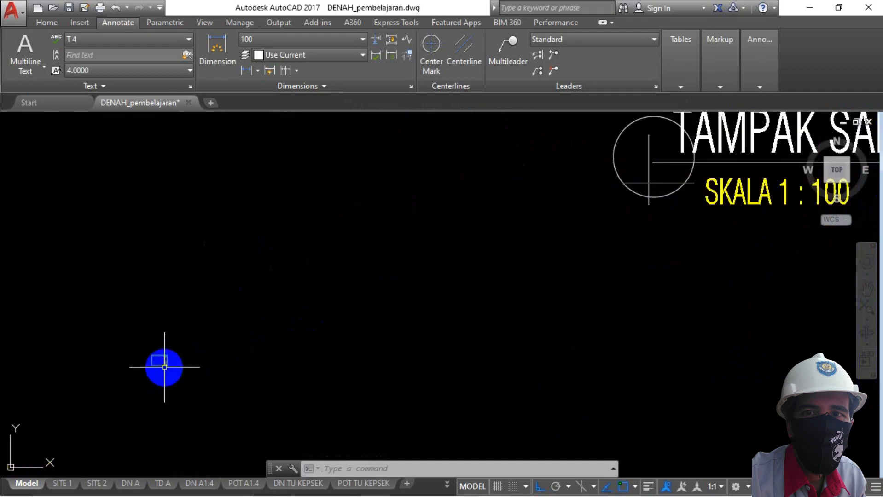
scroll(162, 367, "down", 3)
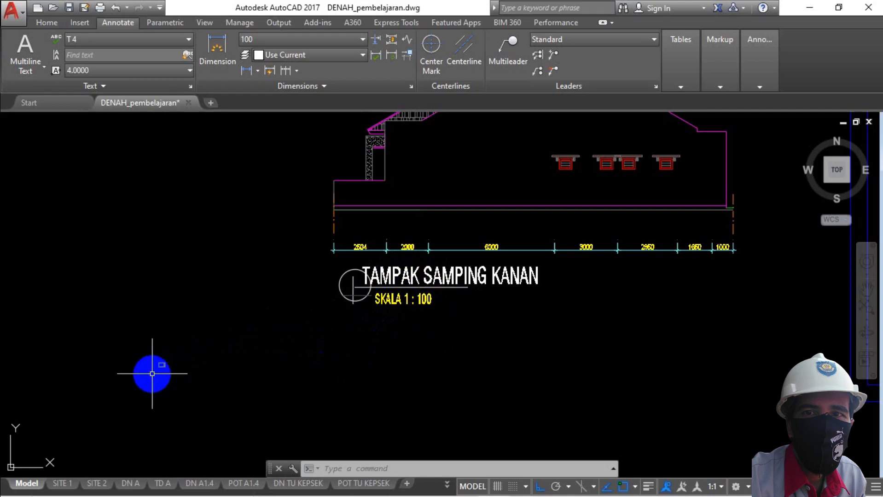
scroll(153, 373, "up", 5)
type("sc")
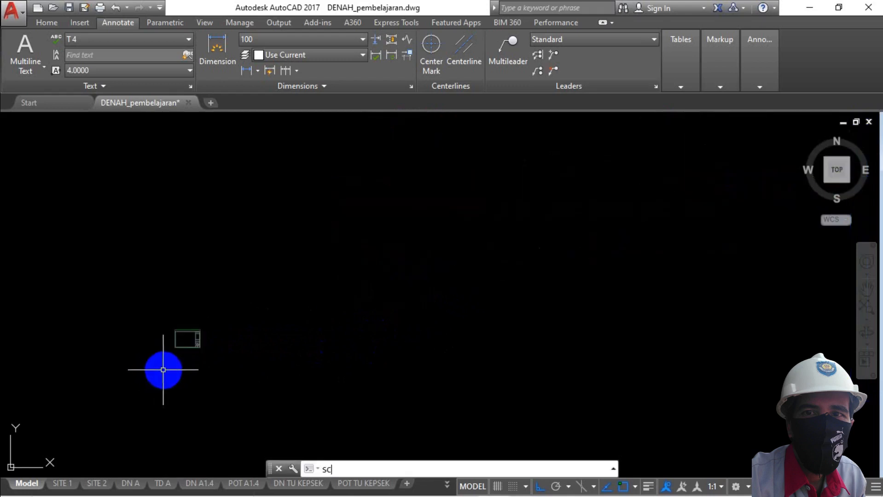
key("Return")
left_click(228, 303)
left_click(147, 366)
key("Return")
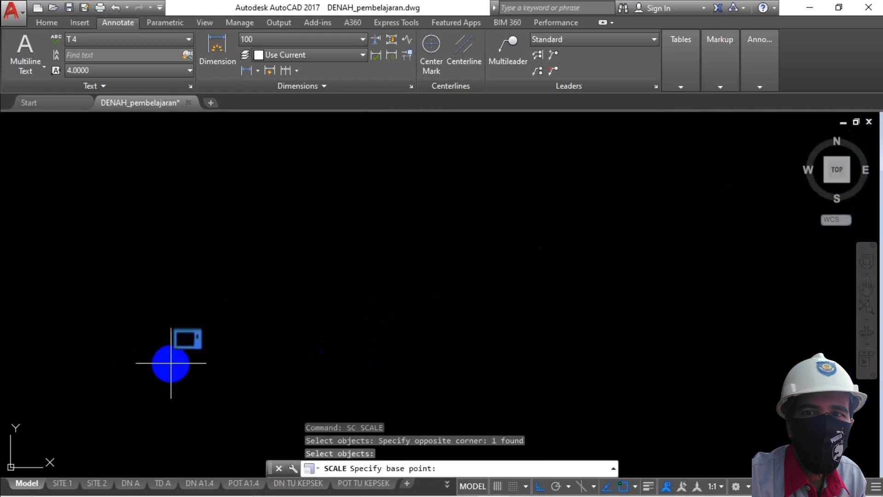
scroll(170, 360, "up", 8)
left_click(187, 275)
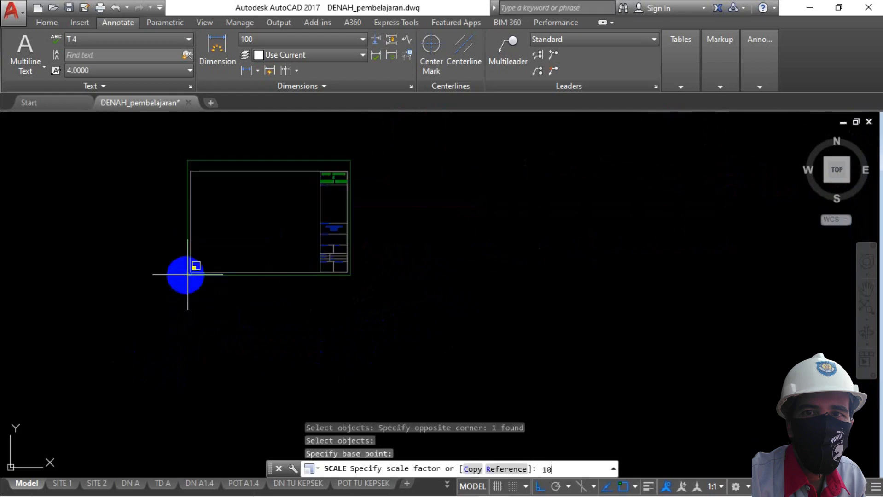
key("Return")
scroll(195, 288, "down", 10)
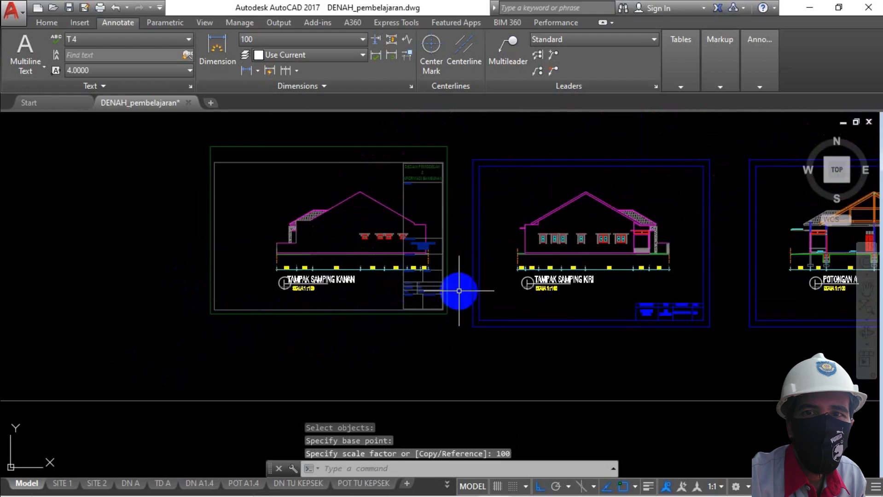
Move the KOP LANDSCAPE2 sheet straight down about 1620 units to line up with the neighbouring blue drawing frame
left_click(459, 279)
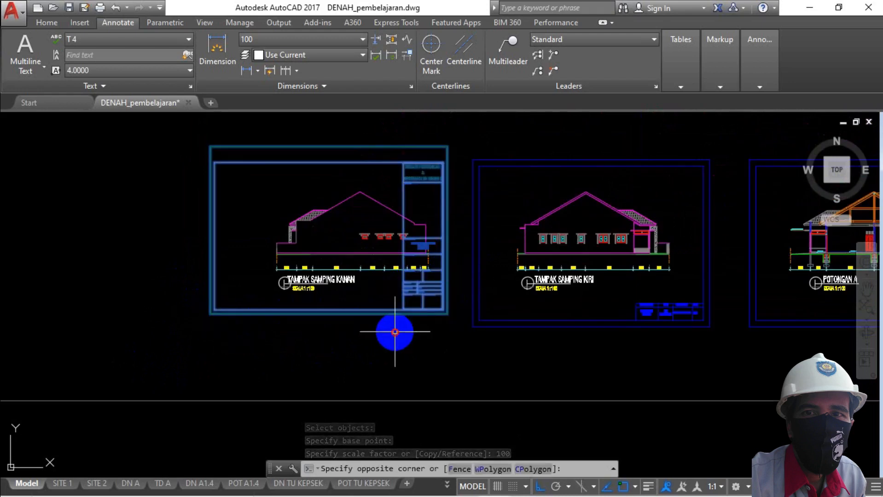
left_click(396, 330)
type("M")
key("Return")
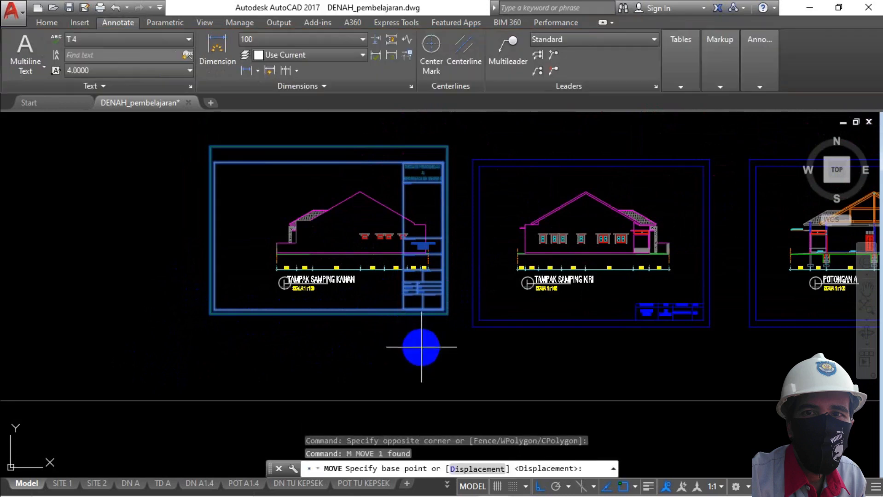
left_click(404, 357)
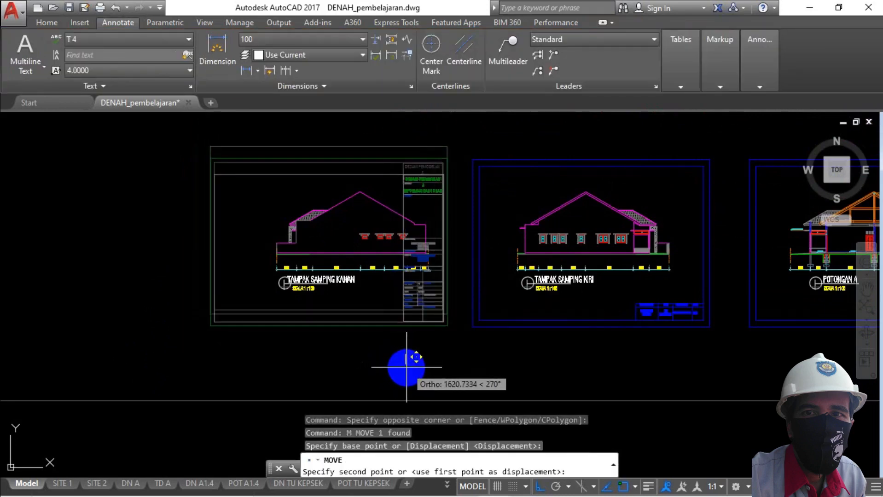
left_click(408, 368)
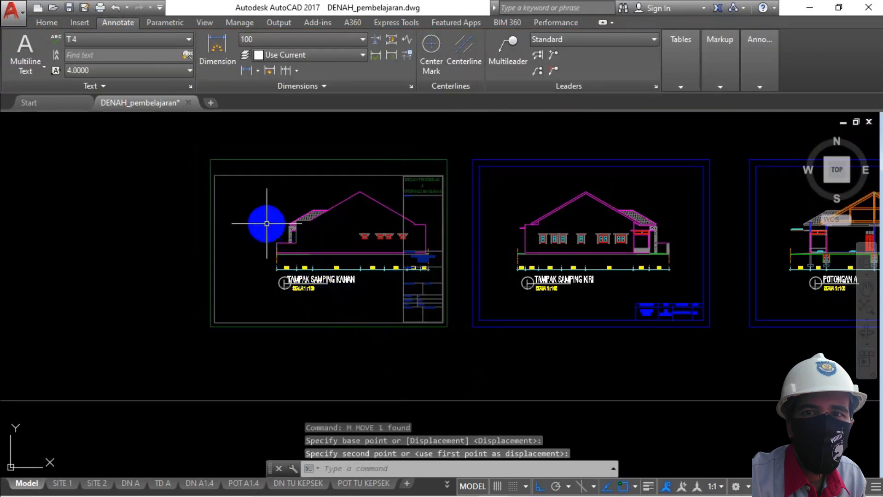
Move the TAMPAK SAMPING KANAN elevation with its dimensions and title horizontally left, clear of the sheet's title column
left_click(244, 198)
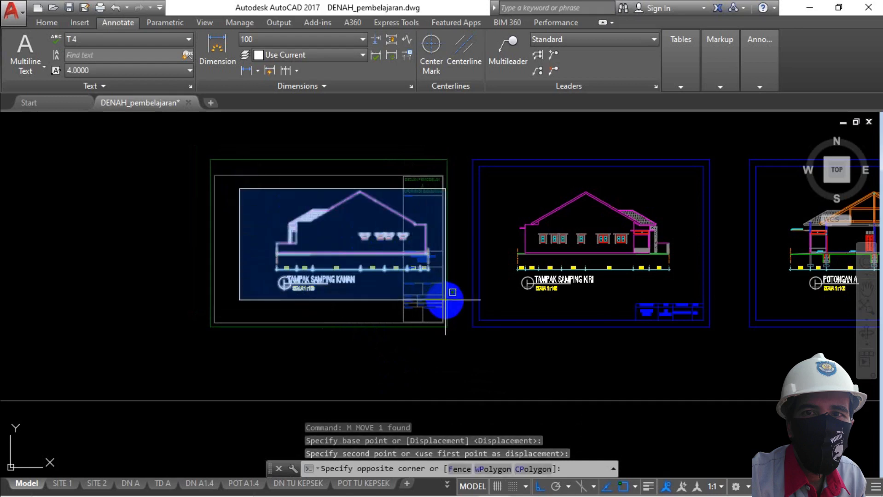
left_click(445, 300)
type("m")
key("Return")
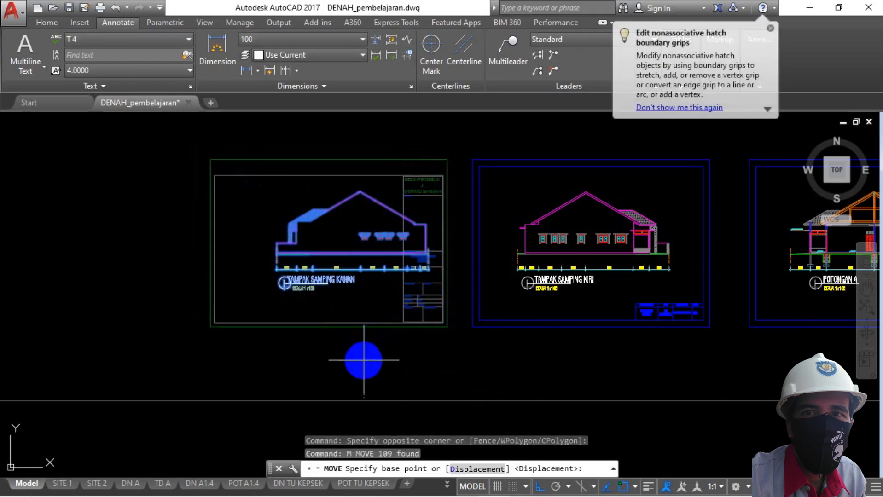
left_click(363, 361)
left_click(325, 362)
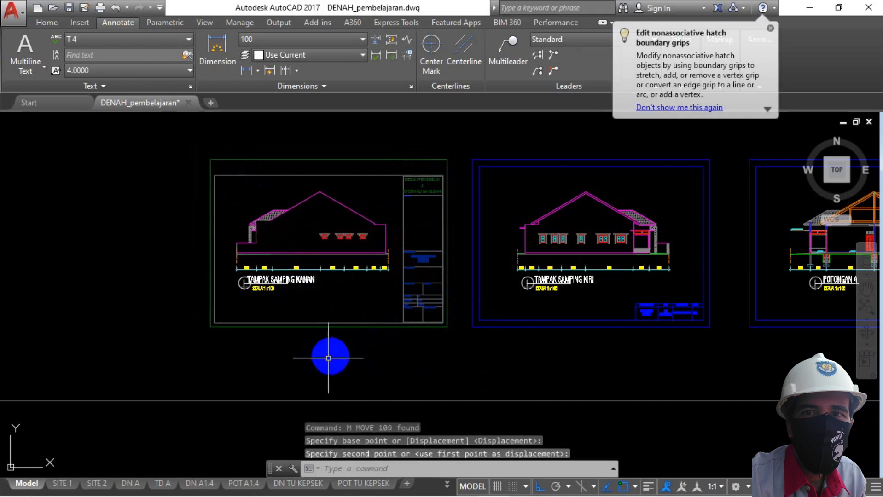
Examine the elevation's fit inside the sheet and the title block's JUDUL PROYEK, JUDUL GAMBAR and SKALA GAMBAR fields
scroll(363, 281, "up", 1)
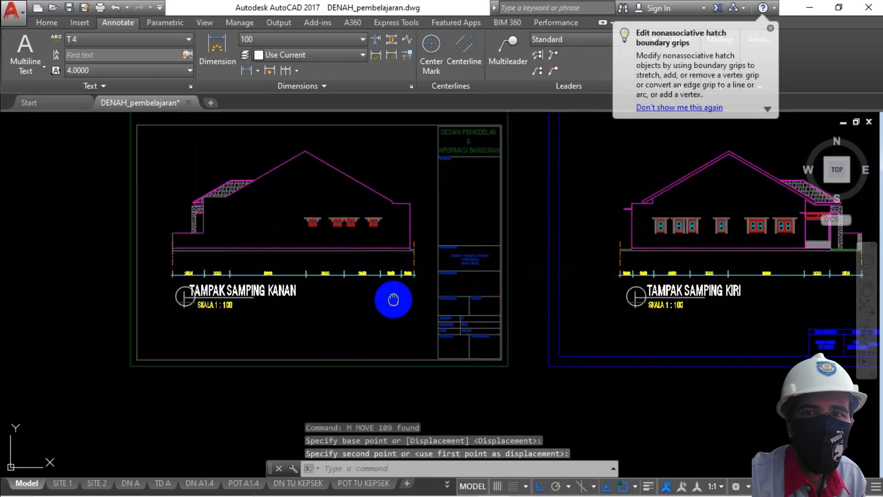
scroll(392, 318, "up", 1)
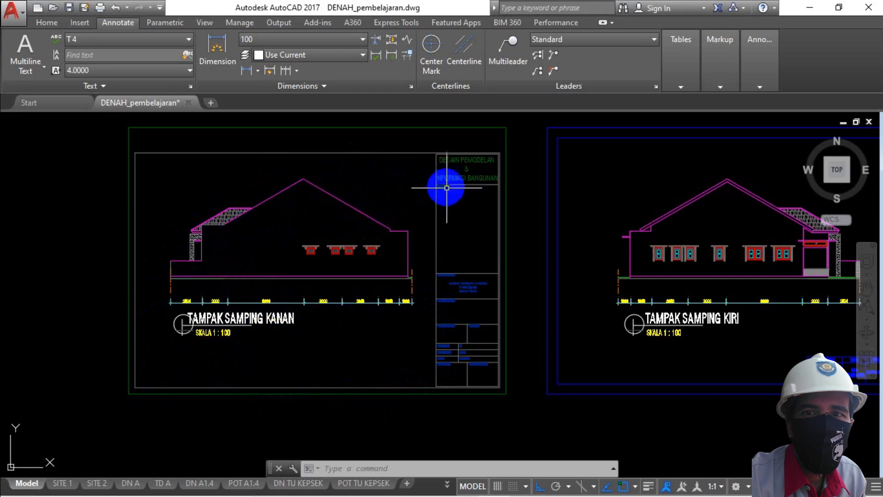
middle_click_drag(343, 228, 338, 245)
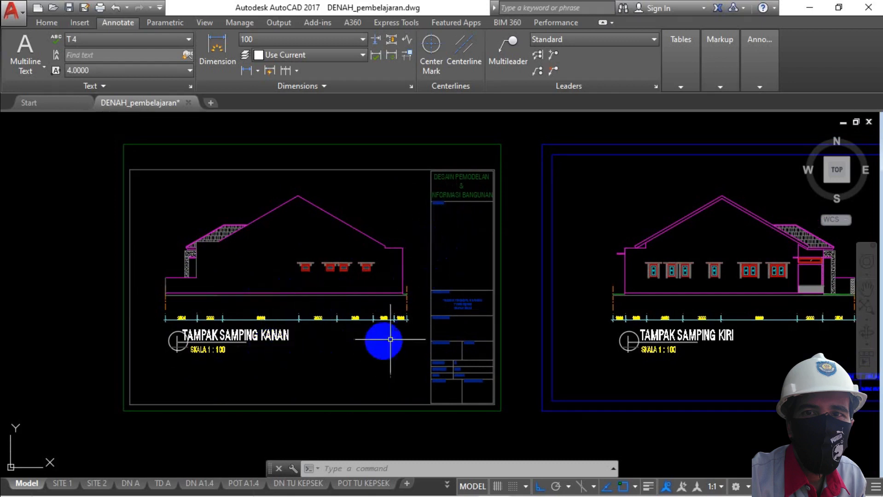
scroll(451, 325, "up", 5)
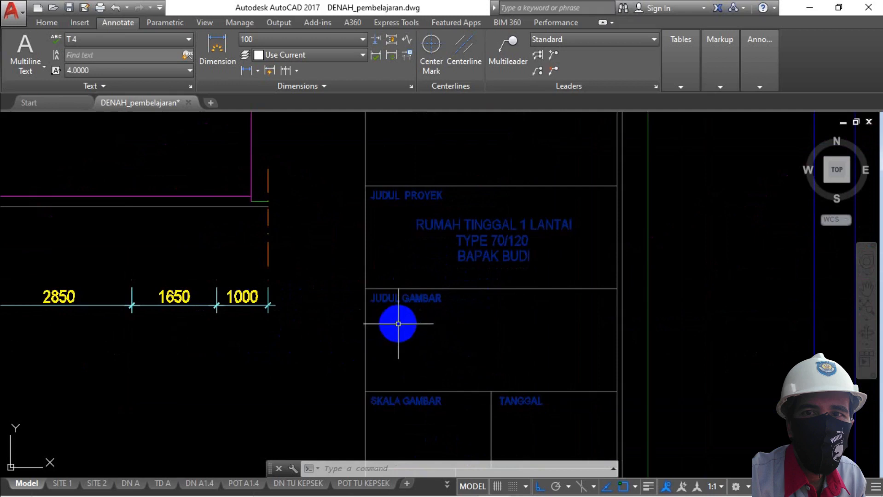
scroll(486, 304, "down", 5)
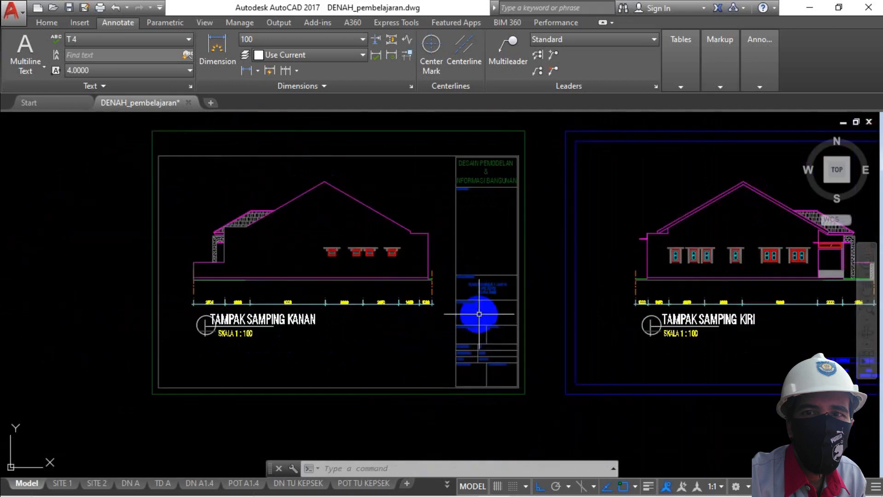
scroll(464, 310, "up", 2)
scroll(463, 349, "up", 3)
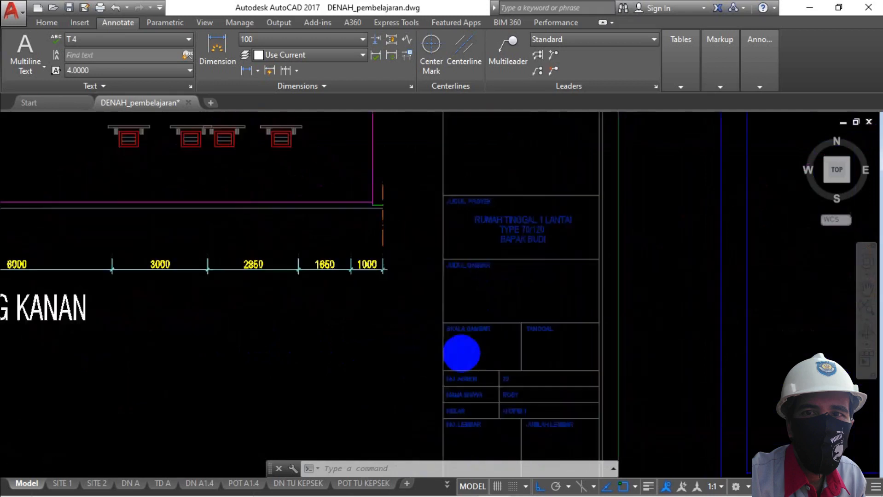
scroll(475, 335, "down", 5)
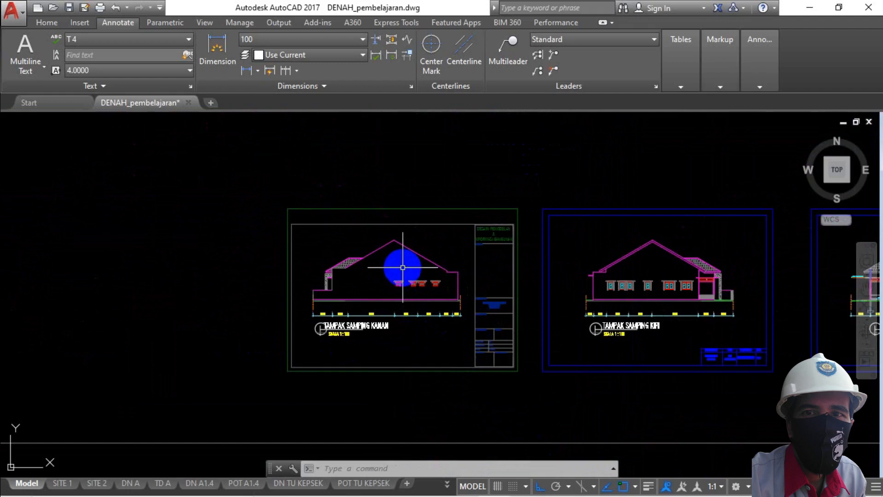
Open the plot settings and choose DWG To PDF.pc3 as the plotter, accepting a custom paper size added to its configuration
left_click(14, 12)
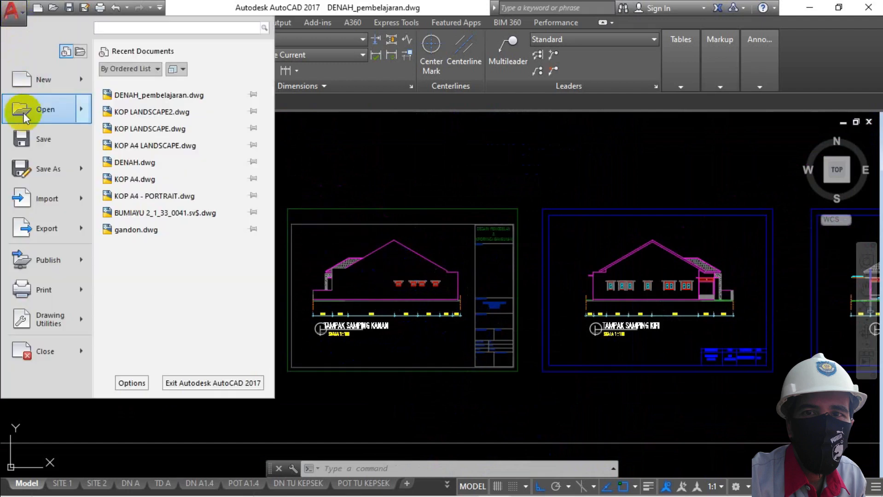
mouse_move(53, 271)
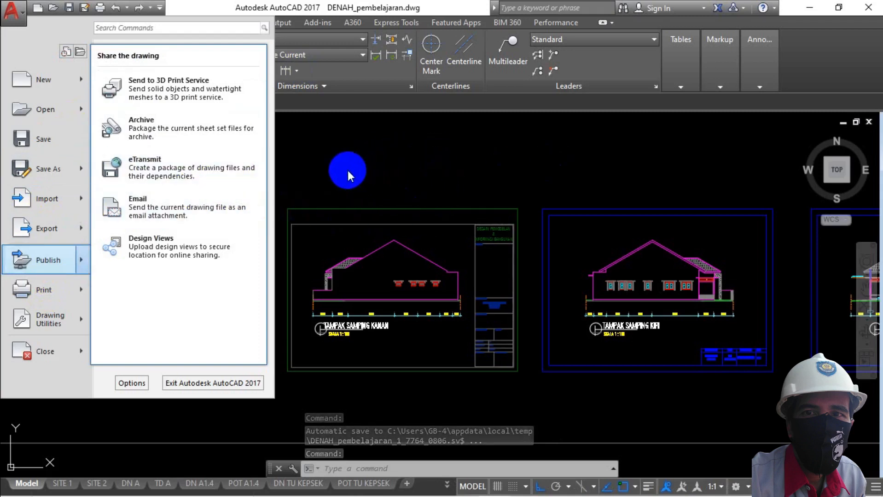
left_click(59, 291)
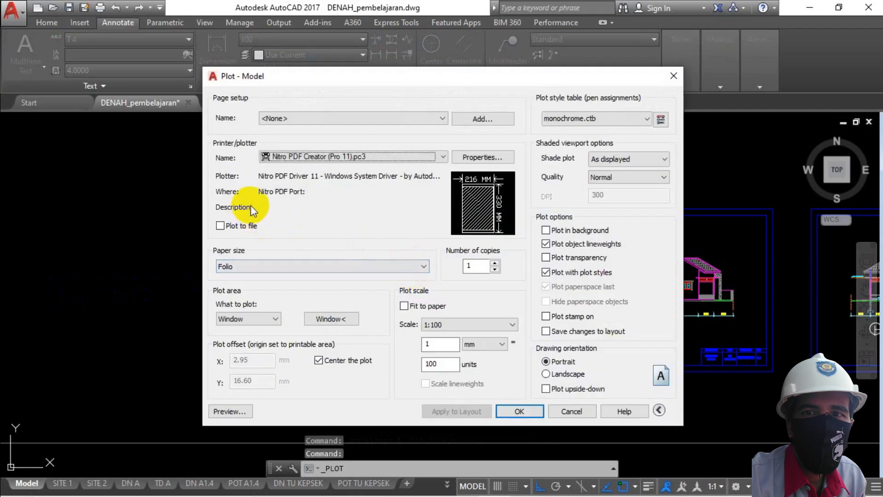
left_click(395, 157)
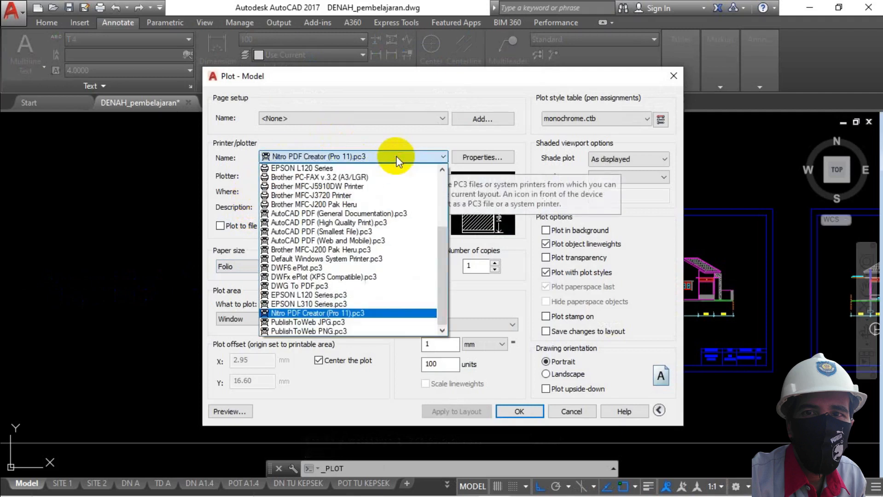
left_click(378, 259)
left_click(394, 197)
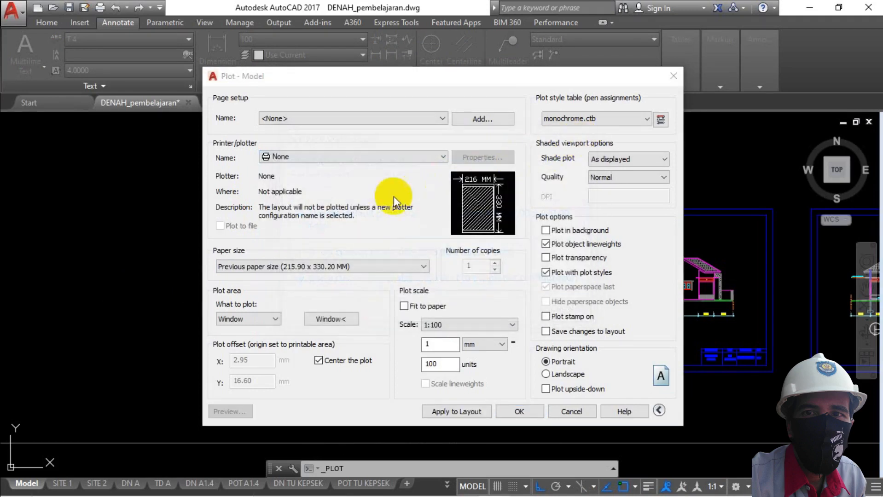
left_click(360, 162)
scroll(348, 258, "down", 3)
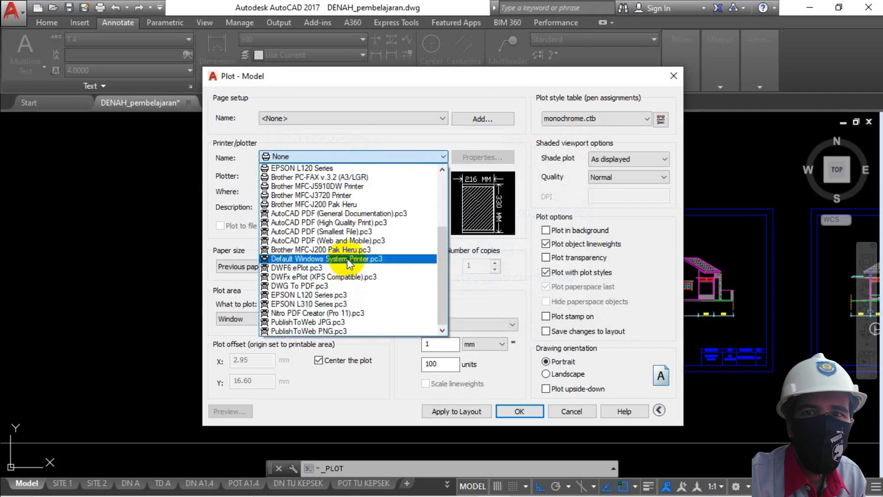
left_click(354, 286)
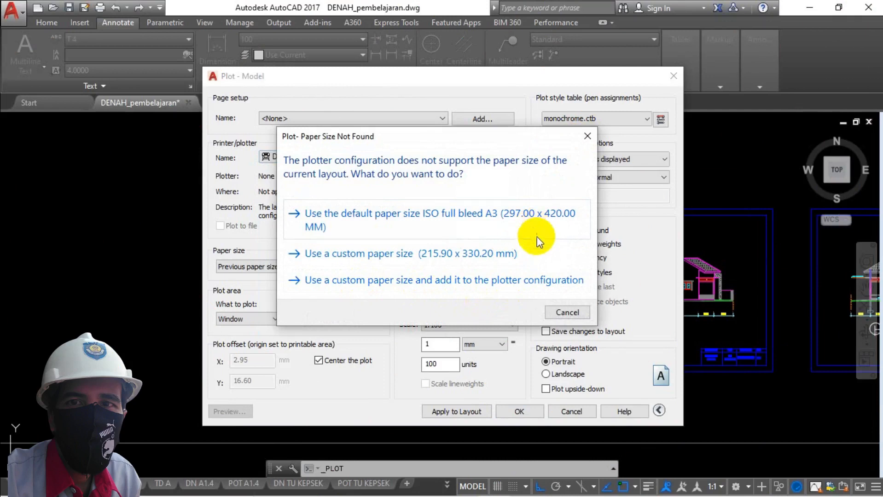
left_click(507, 288)
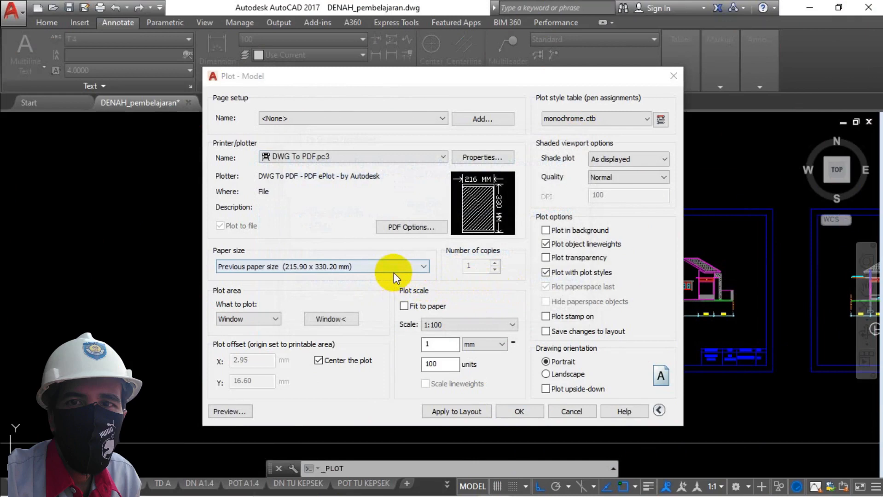
Set the plot paper size to ISO A4 (297.00 x 210.00 MM) and try Fit to paper, leaving it turned off
left_click(359, 268)
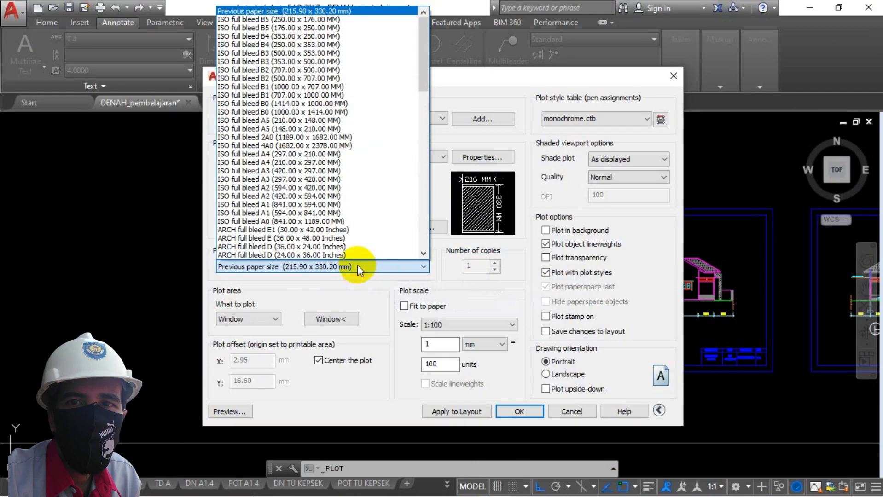
left_click_drag(424, 65, 431, 141)
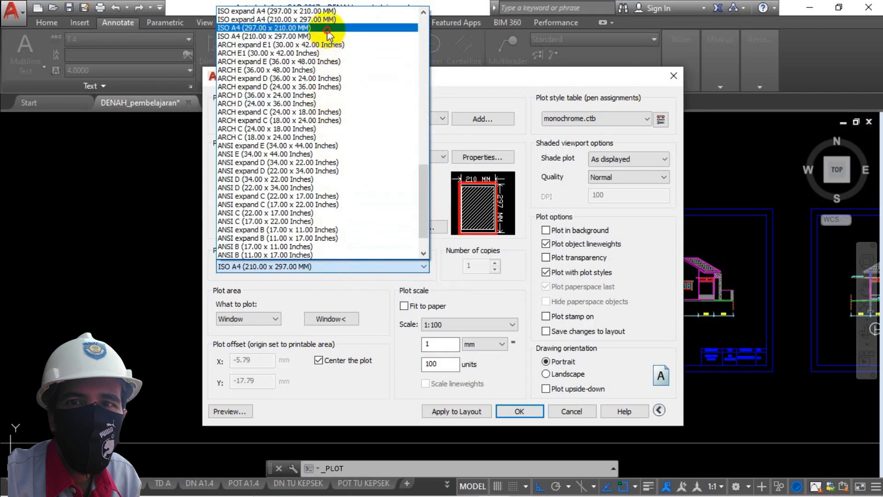
left_click(328, 28)
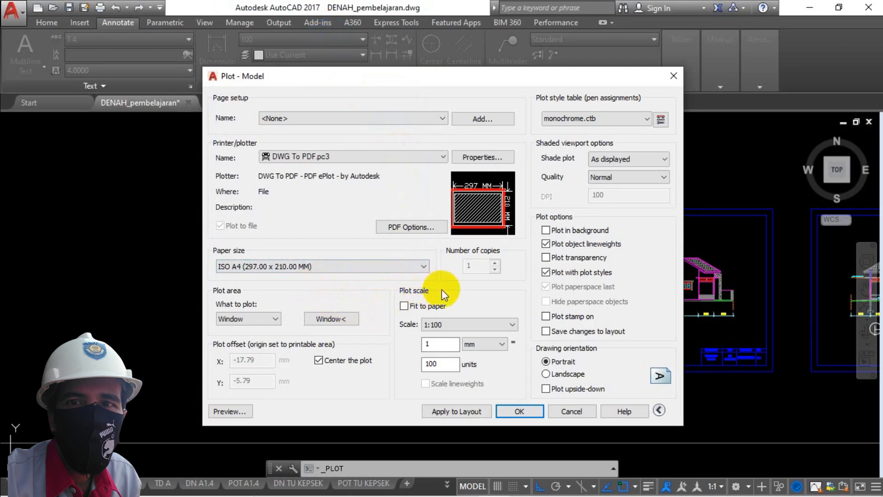
left_click(405, 307)
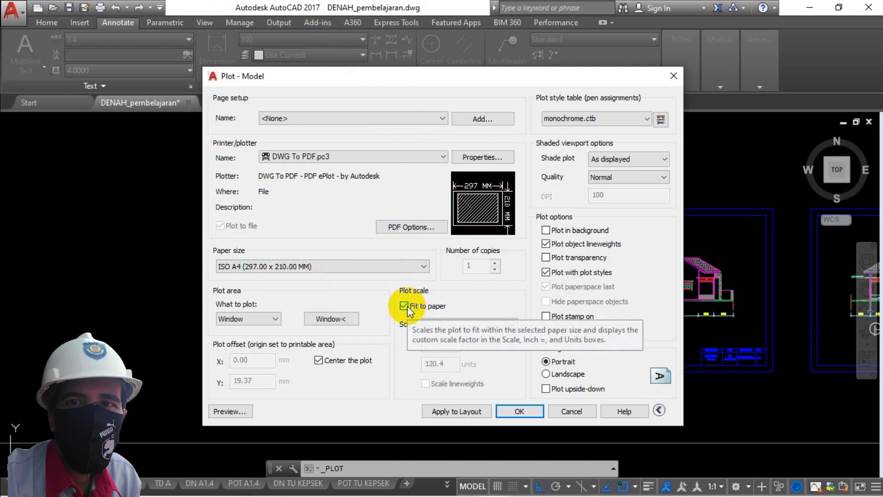
left_click(404, 307)
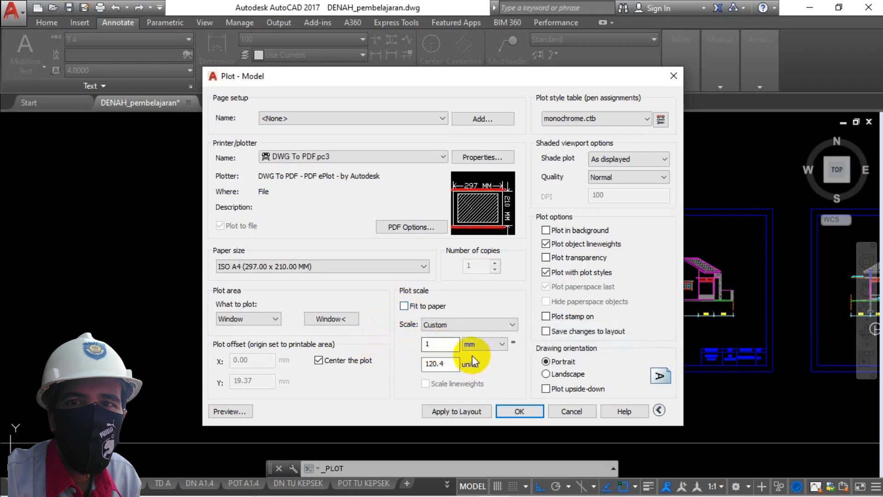
Set the plot scale to 1:100 and define the plot window around the outer frame of the TAMPAK SAMPING KANAN sheet
left_click(488, 325)
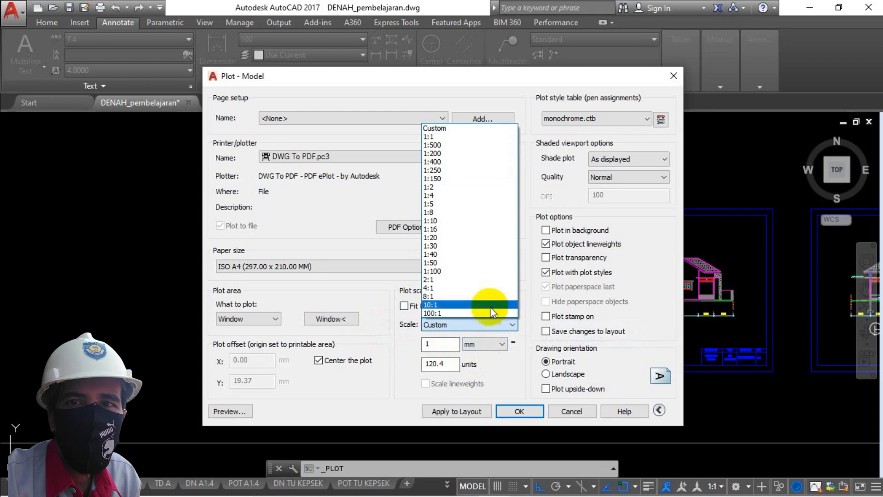
left_click(473, 271)
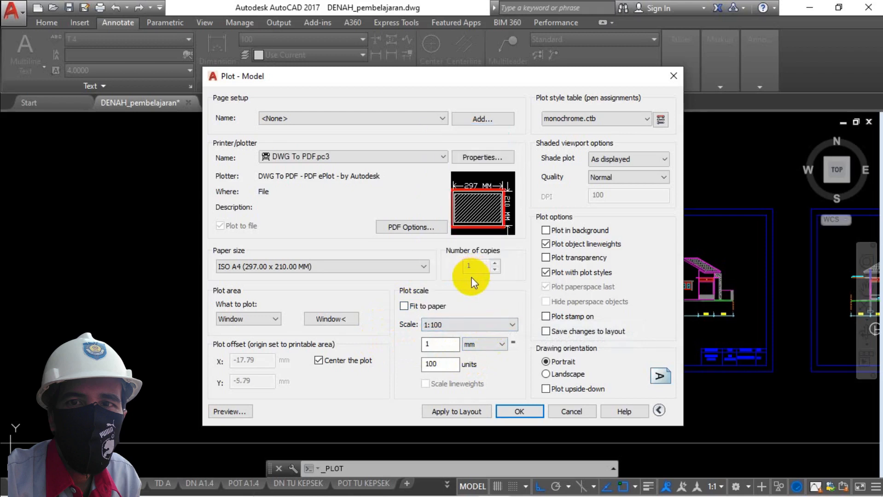
left_click(353, 318)
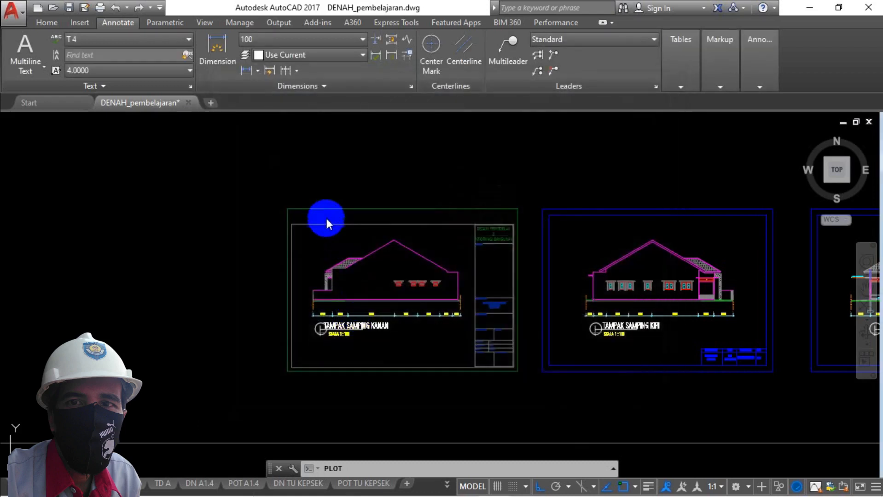
left_click_drag(287, 208, 518, 371)
left_click(518, 371)
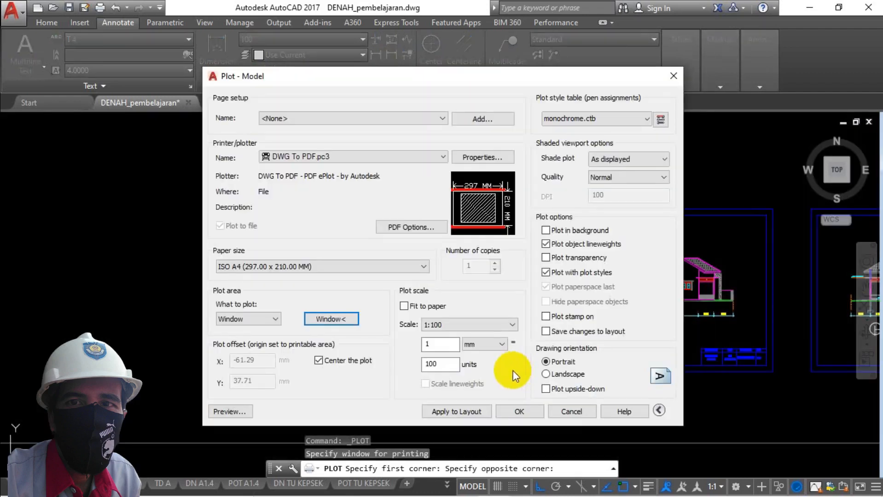
Preview the plot, set the drawing orientation to Landscape and preview the sheet again
left_click(238, 408)
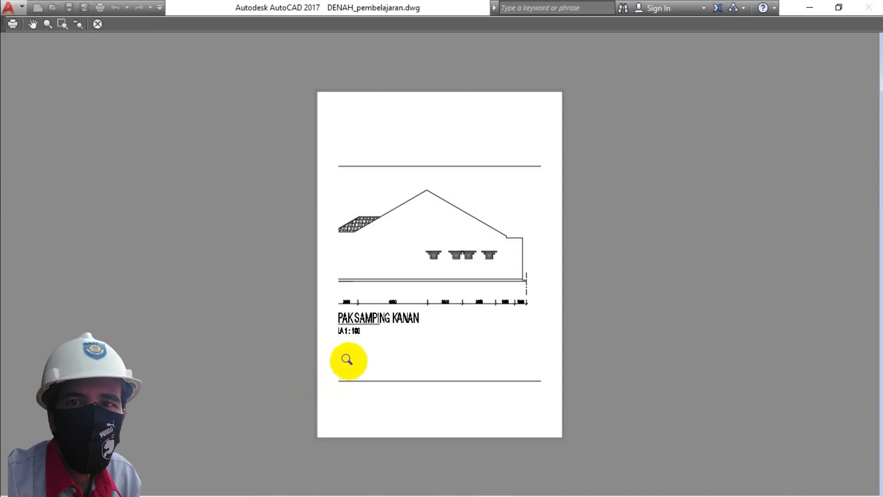
key("Escape")
left_click(380, 330)
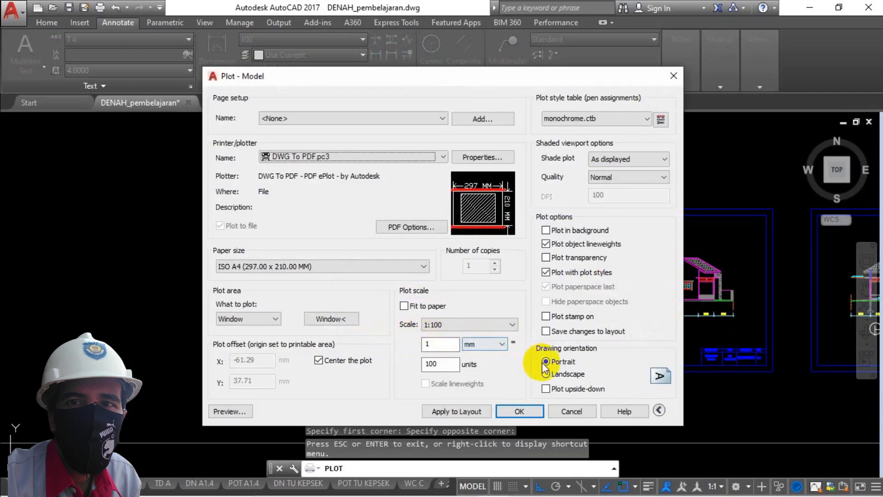
left_click(547, 375)
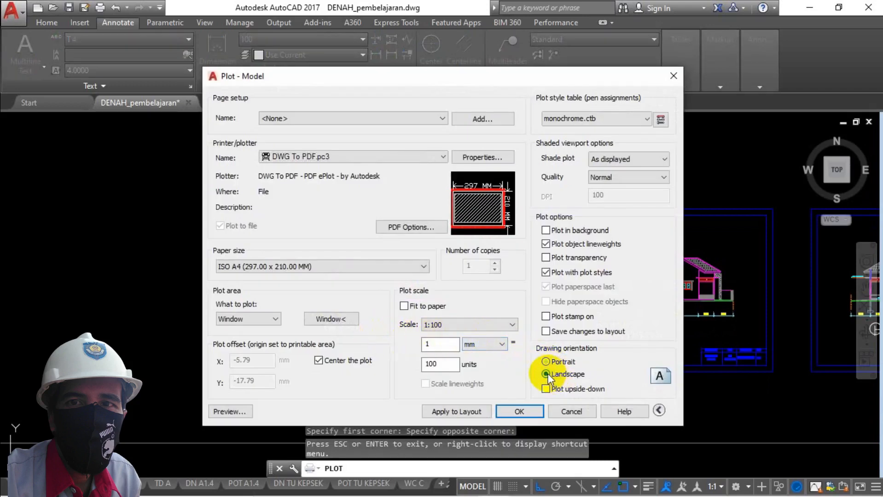
left_click(229, 411)
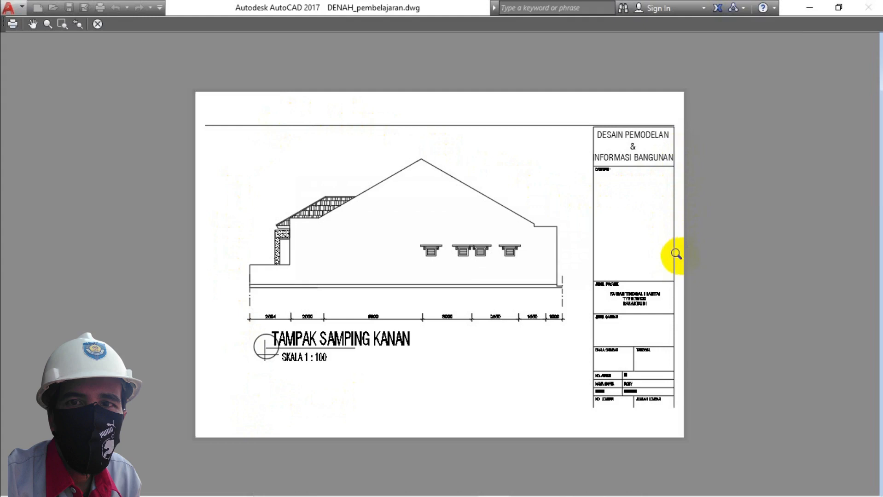
key("Escape")
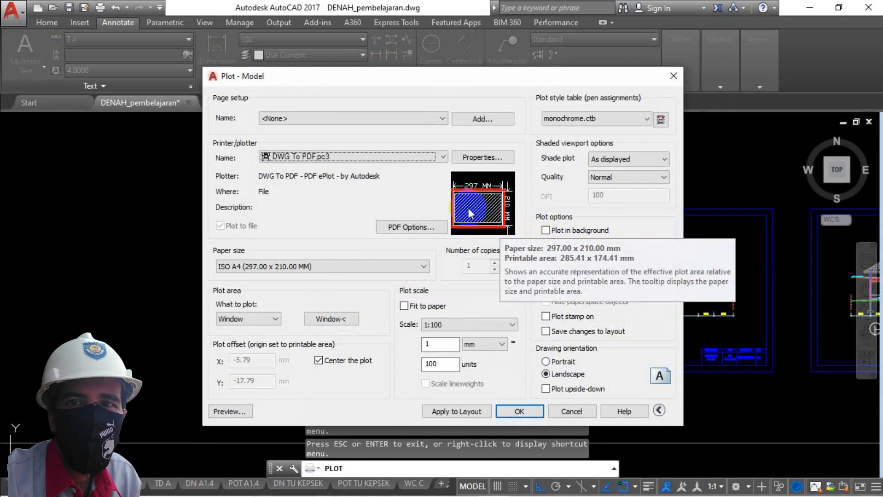
Open the printable area of the standard paper size ISO A4 (297.00 x 210.00 MM) for modification in the DWG To PDF.pc3 configuration
left_click(484, 158)
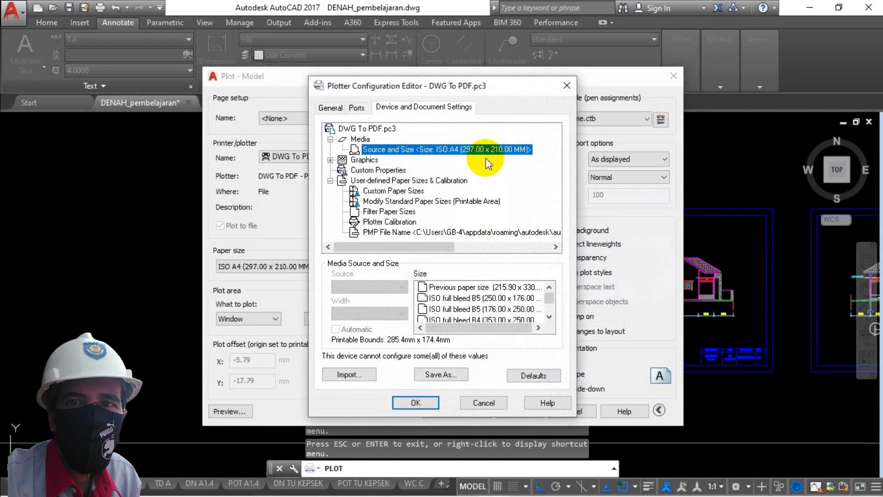
left_click(440, 205)
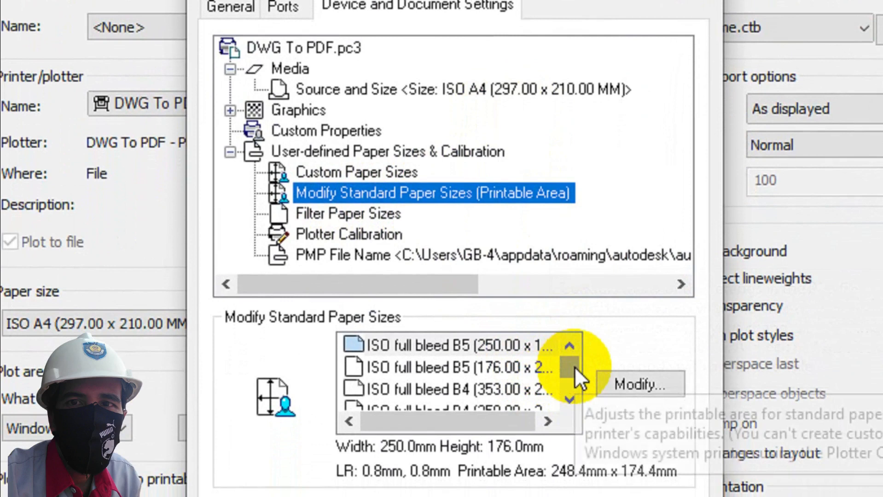
left_click_drag(574, 367, 570, 341)
left_click(570, 371)
left_click(570, 370)
left_click(570, 371)
left_click(570, 371)
left_click(570, 371)
left_click(570, 371)
left_click(571, 371)
left_click(569, 368)
left_click(569, 368)
left_click(569, 368)
left_click(569, 368)
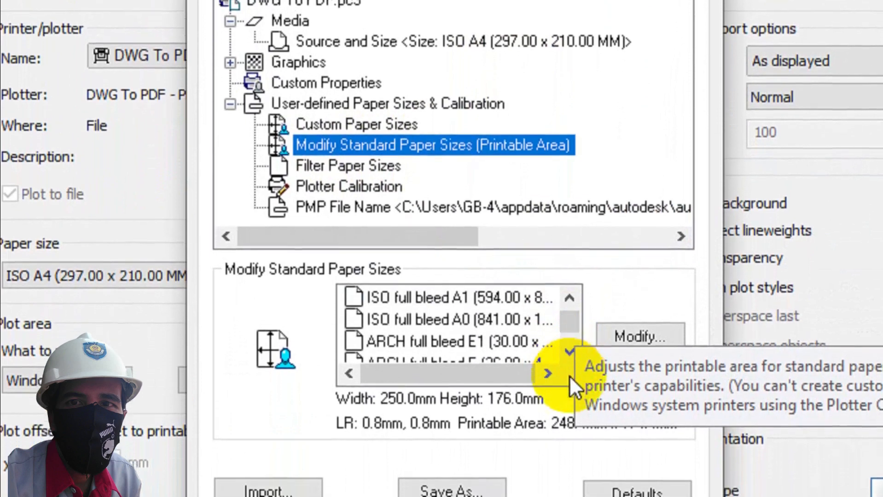
left_click(569, 359)
left_click(570, 358)
left_click(570, 358)
left_click(570, 358)
left_click_drag(570, 339, 571, 341)
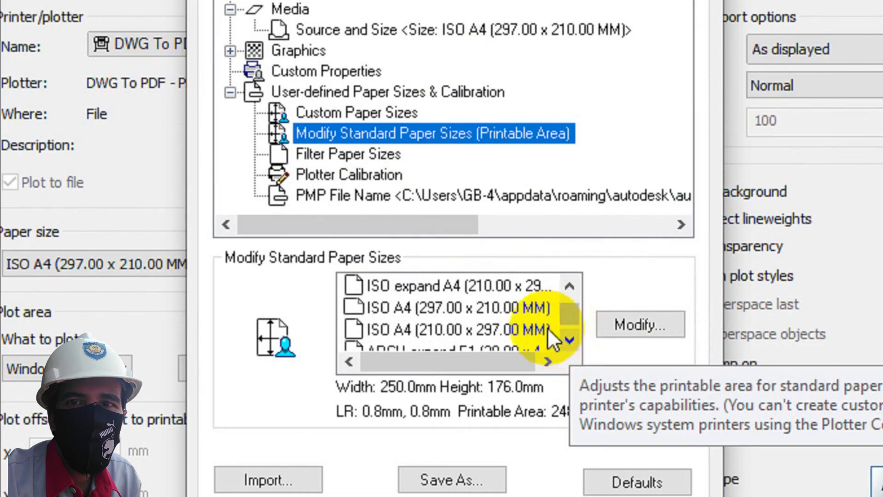
left_click(479, 308)
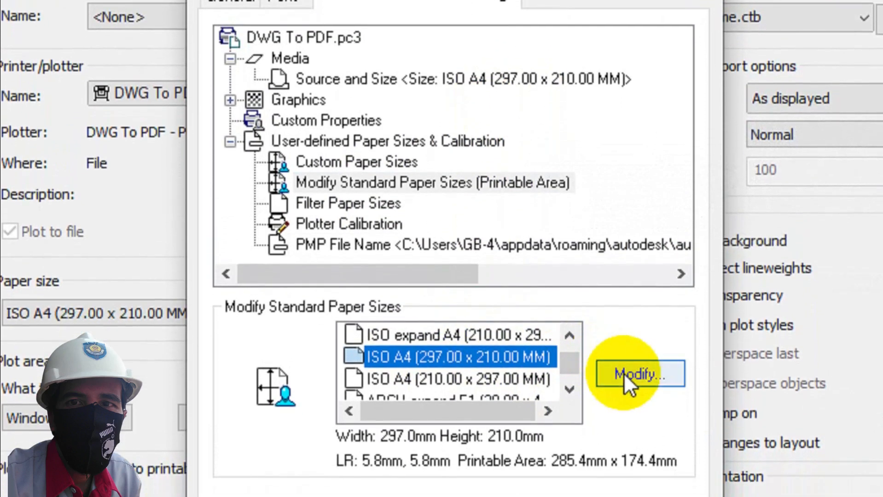
left_click(624, 373)
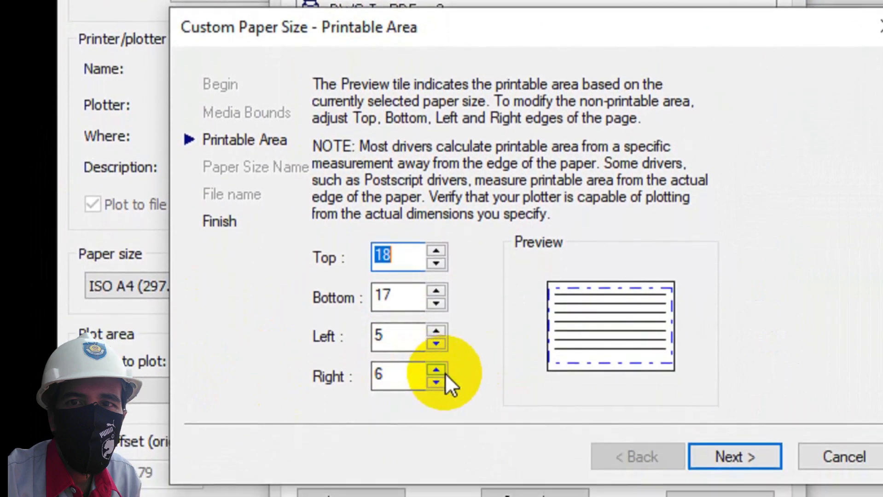
Set the paper's top, bottom, left and right margins to 0 and apply the plotter changes for the current plot only
type("0")
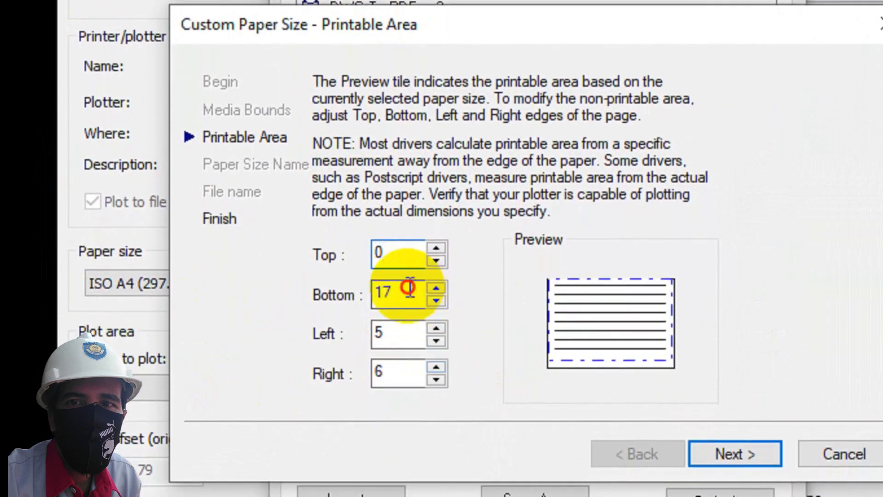
double_click(400, 293)
type("0")
double_click(389, 333)
type("0")
double_click(390, 372)
type("0")
left_click(683, 370)
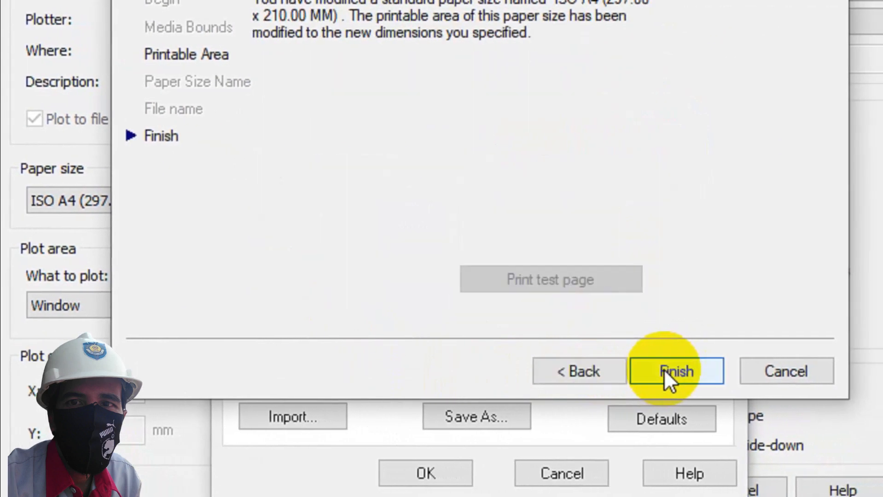
left_click(701, 373)
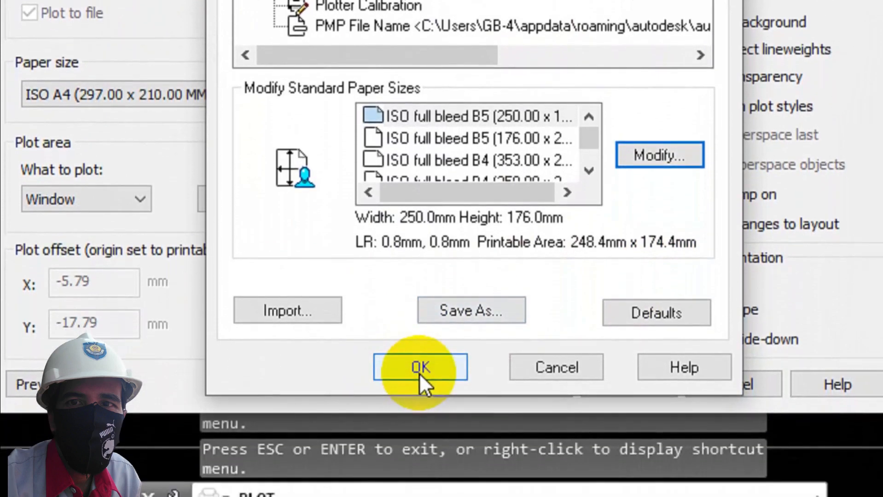
left_click(420, 370)
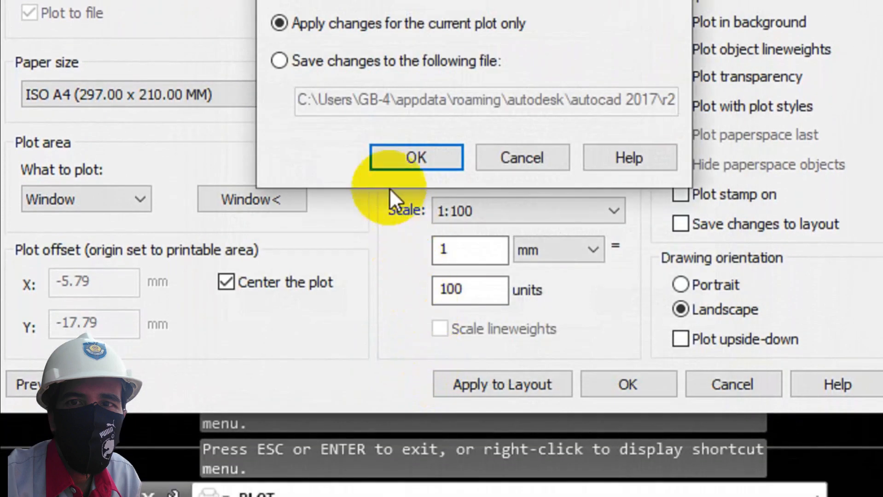
left_click(408, 156)
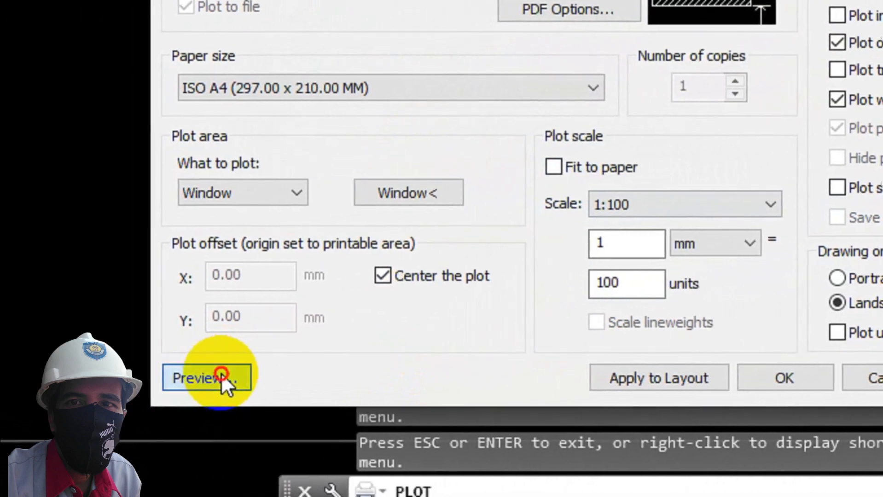
Preview the sheet with its full frame and apply the plot settings to the layout
left_click(152, 386)
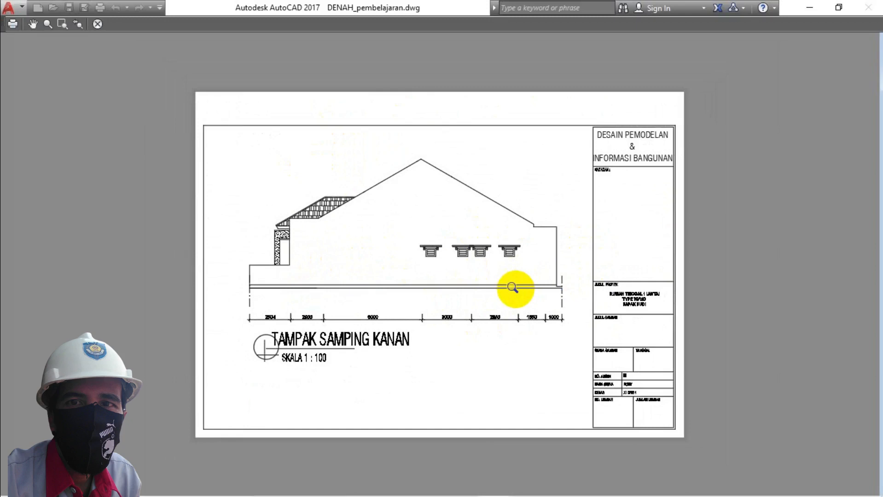
key("Escape")
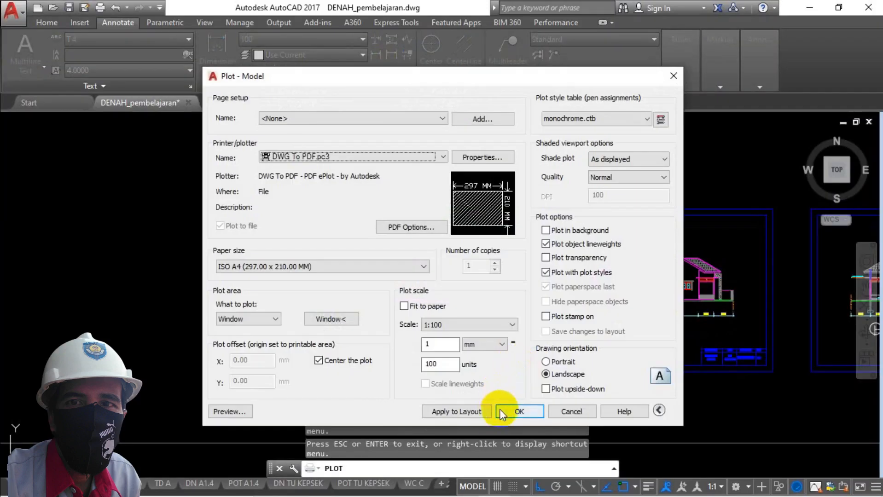
left_click(476, 415)
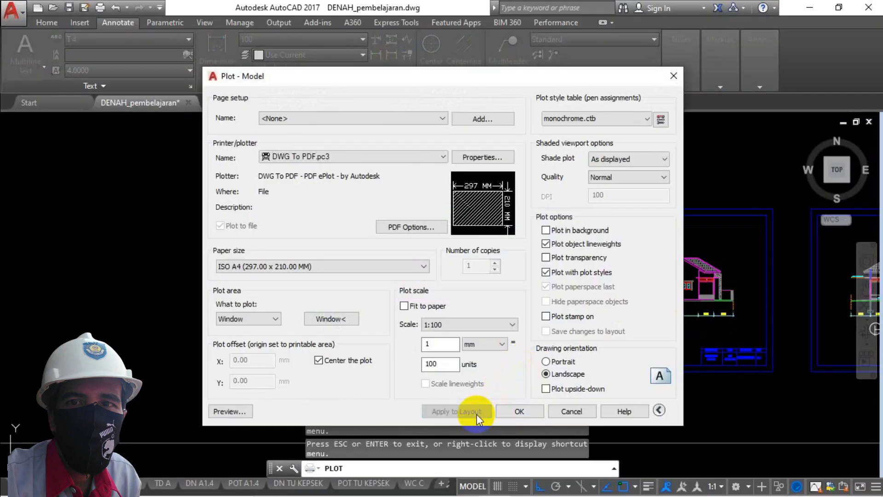
Plot the sheet to PDF, saving it as DENAH_pembelajaran-Model.pdf in the Documents folder
left_click(511, 412)
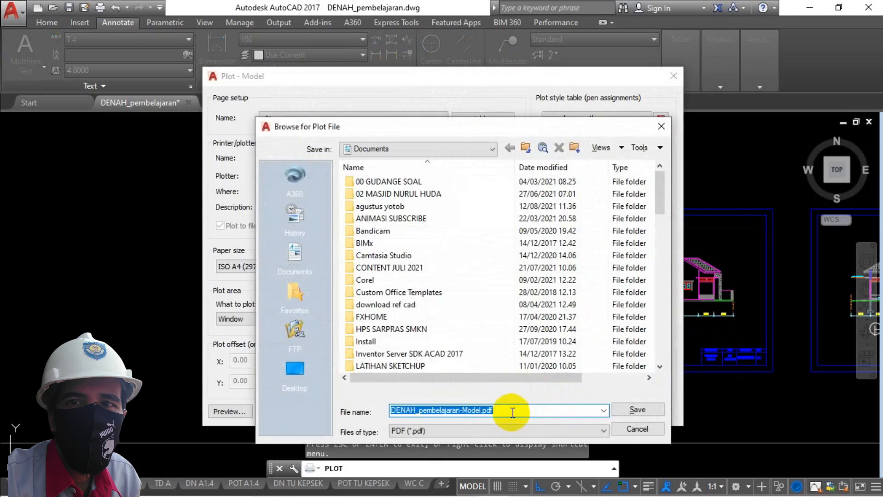
scroll(438, 235, "down", 4)
scroll(413, 249, "up", 5)
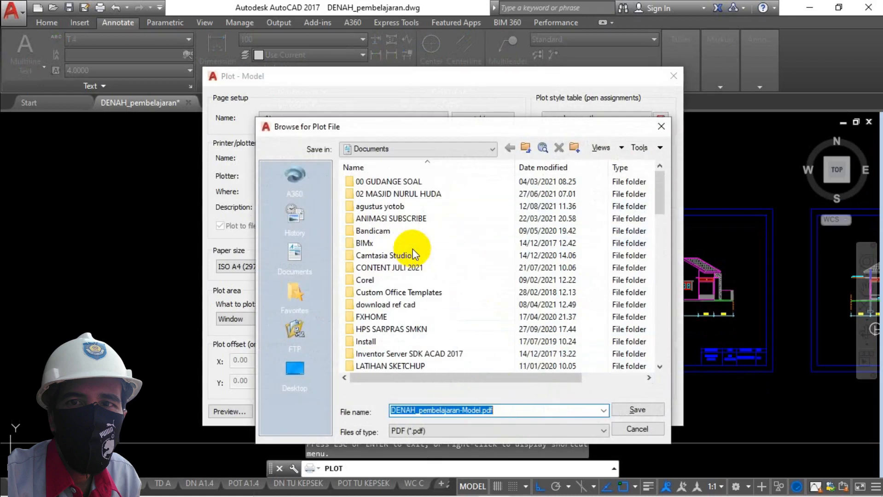
scroll(446, 261, "down", 4)
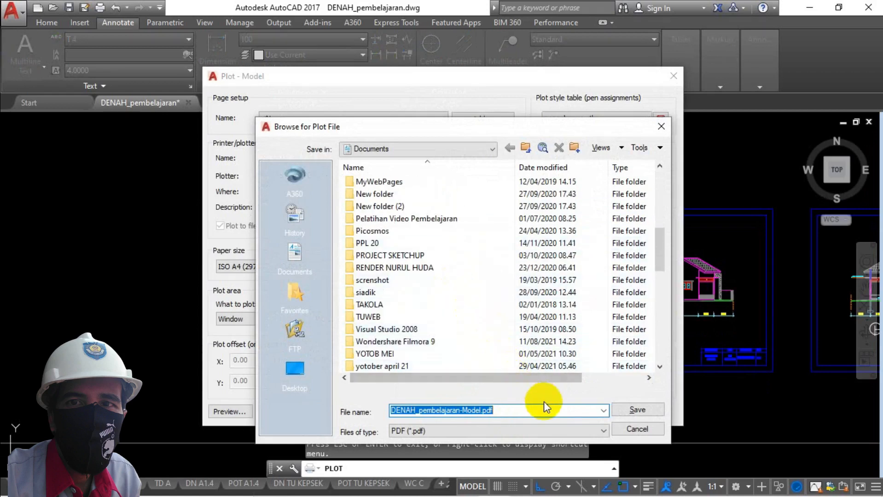
left_click(638, 409)
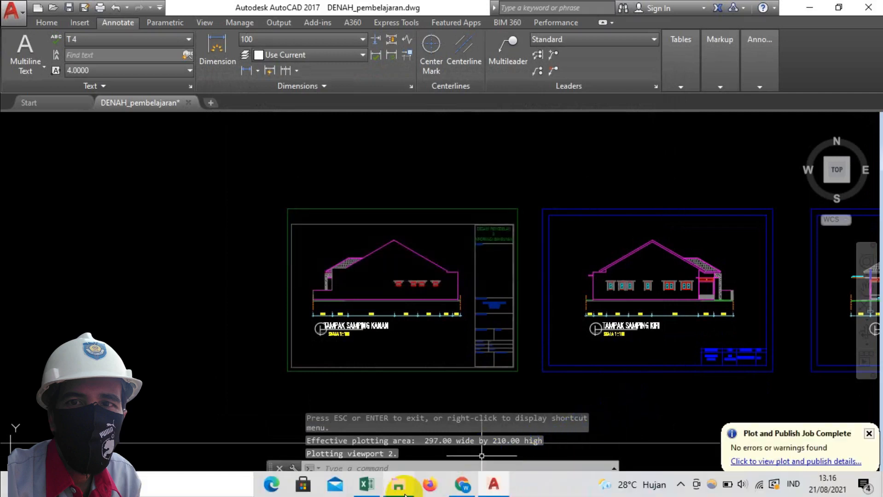
Switch to the plotted DENAH_pembelajaran-Model.pdf in the browser and examine the elevation, frame and title block
left_click(396, 492)
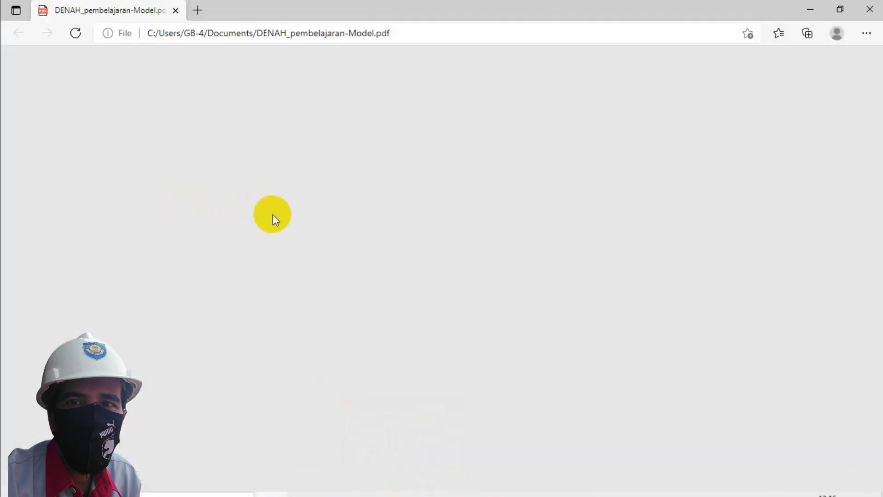
scroll(343, 253, "down", 2)
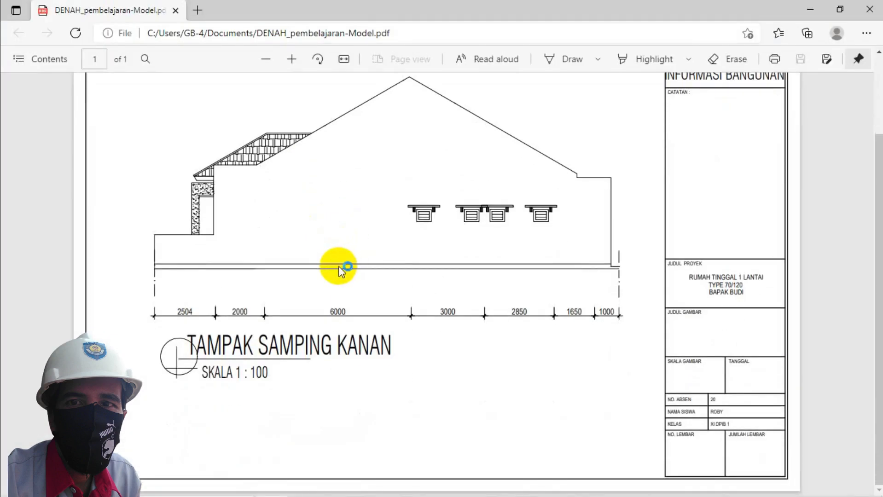
scroll(346, 264, "up", 2)
scroll(342, 272, "down", 1)
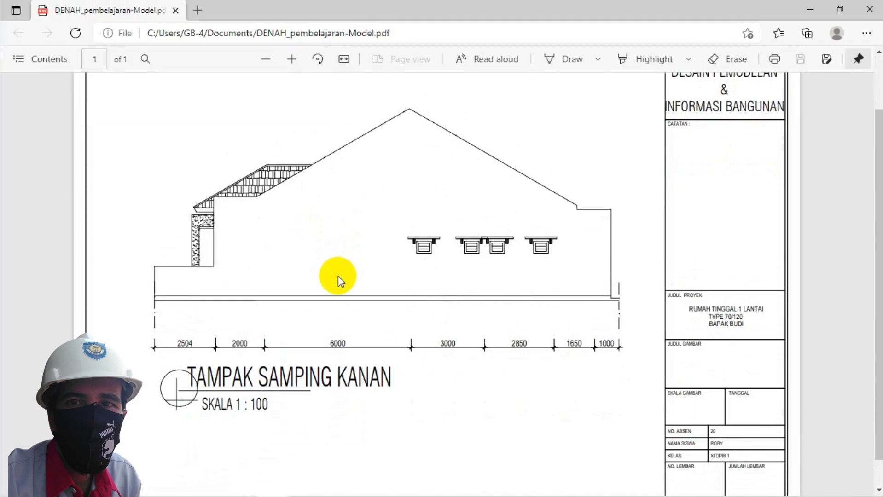